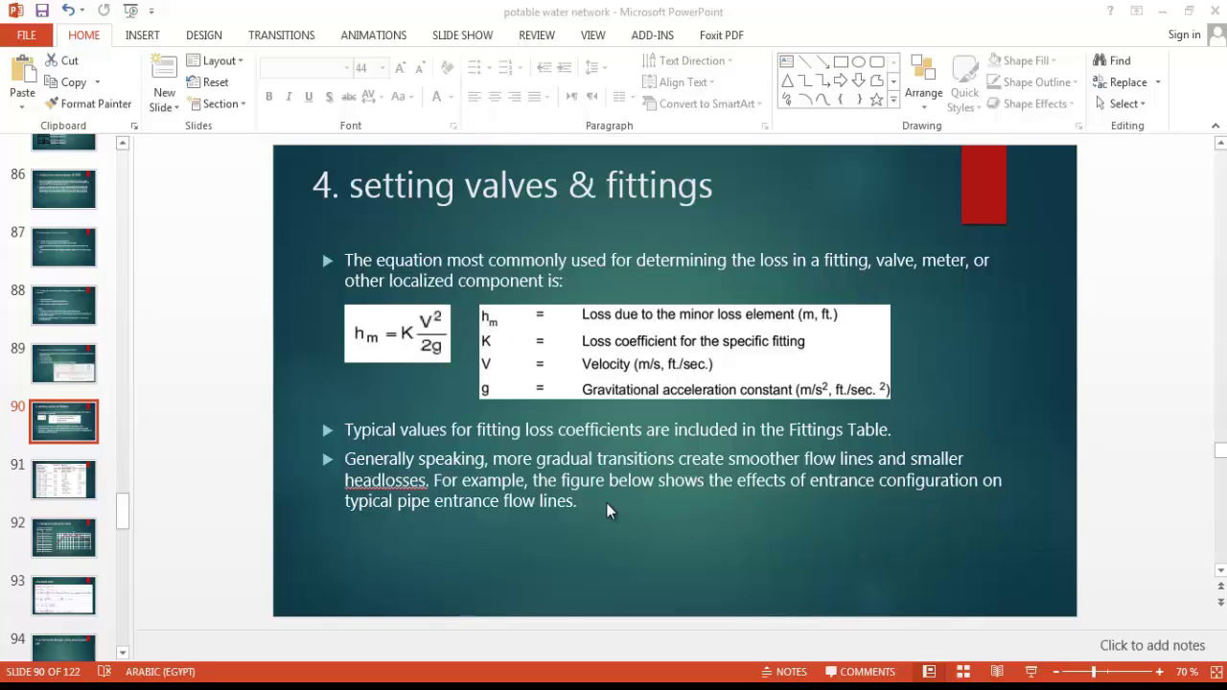
Review the Typical Fitting K Coefficients slide and switch to Bentley WaterGEMS
click(60, 489)
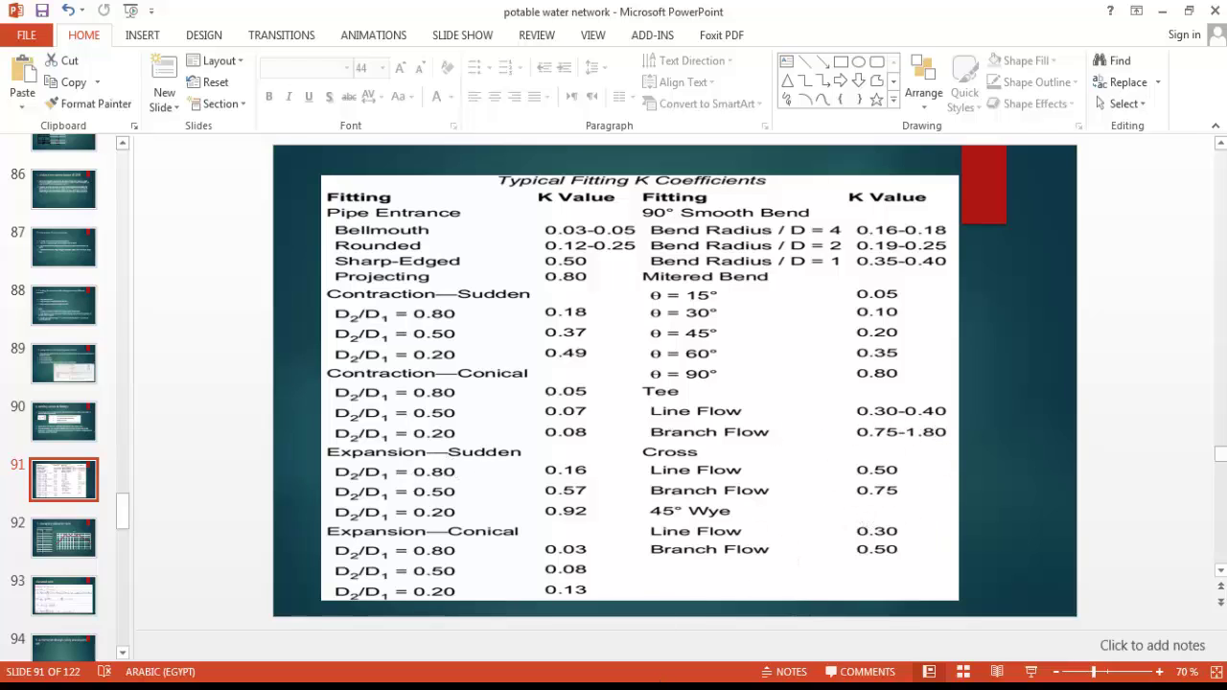
key(alt+Tab)
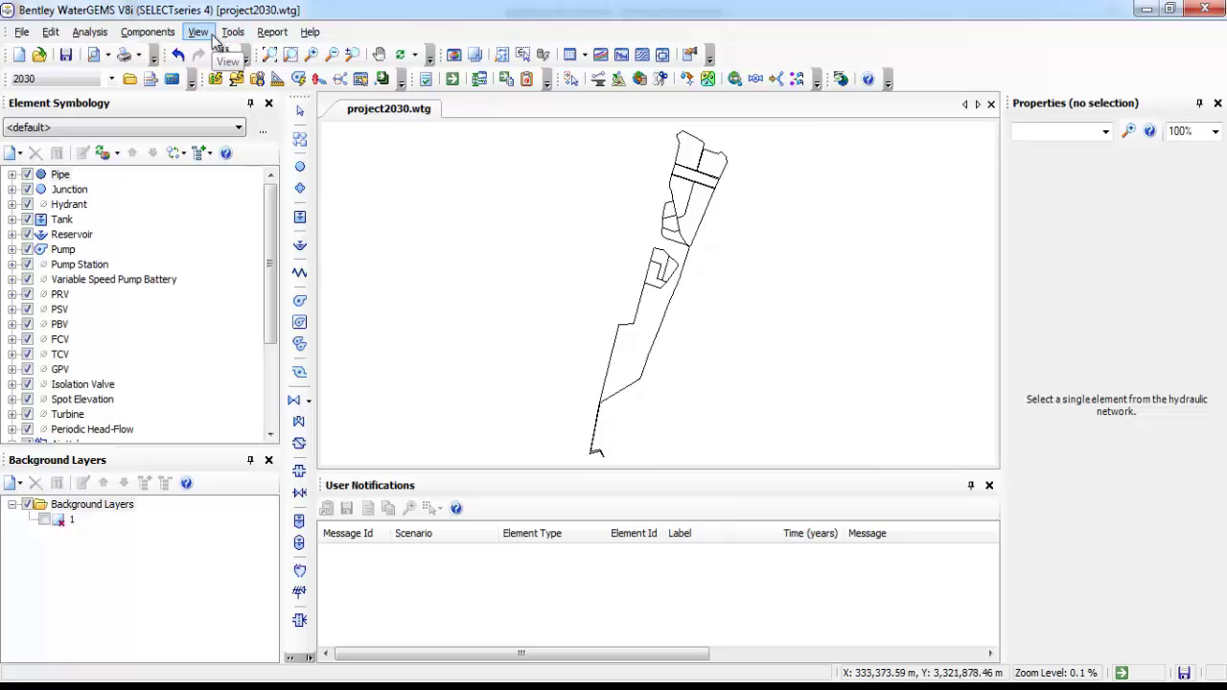
Add a new entry to the project's Minor Loss Coefficients and set its minor loss type to Bend
click(170, 35)
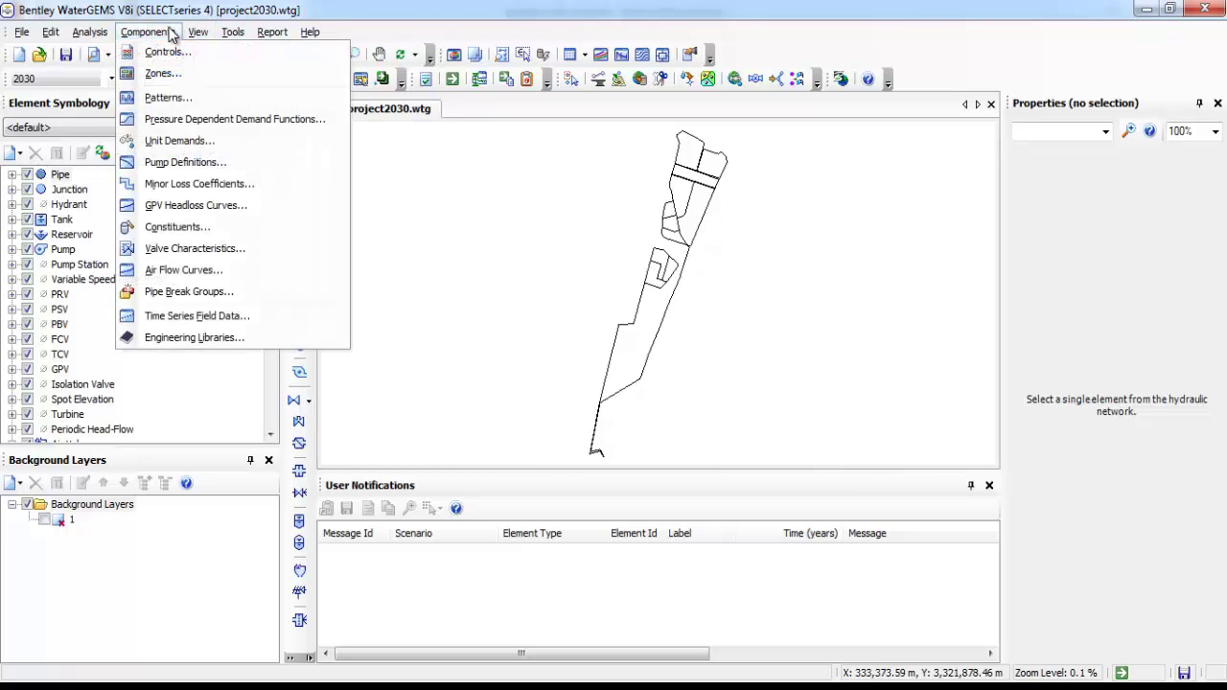
click(190, 184)
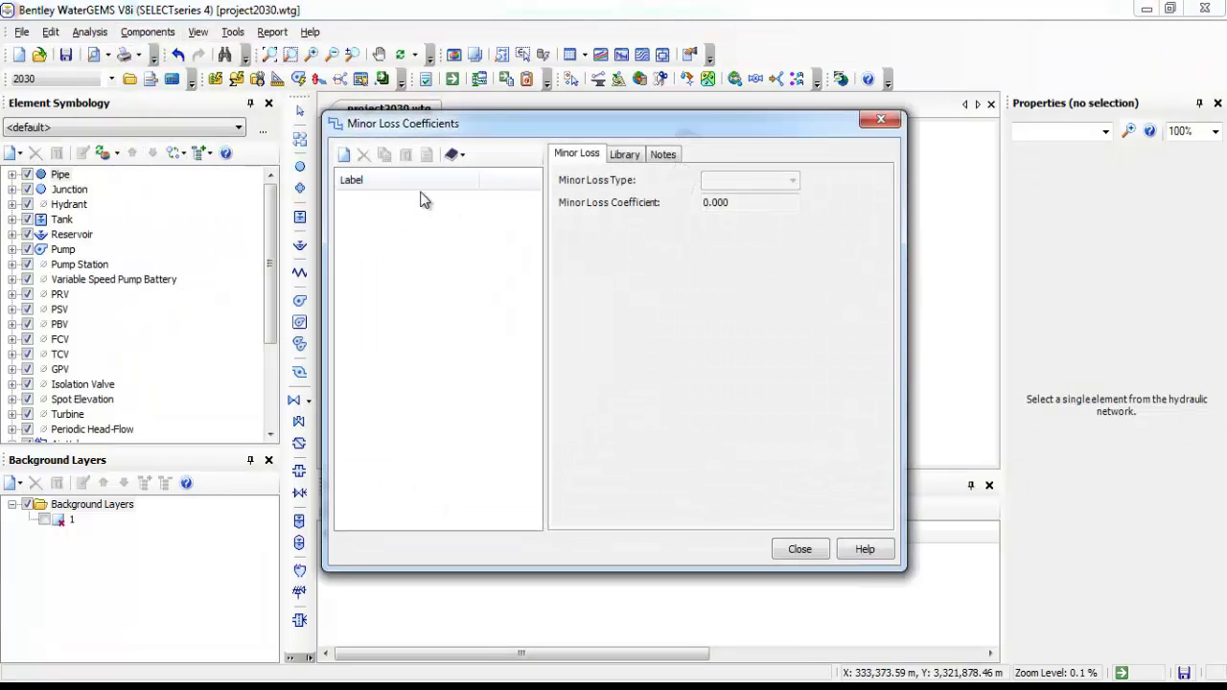
click(343, 157)
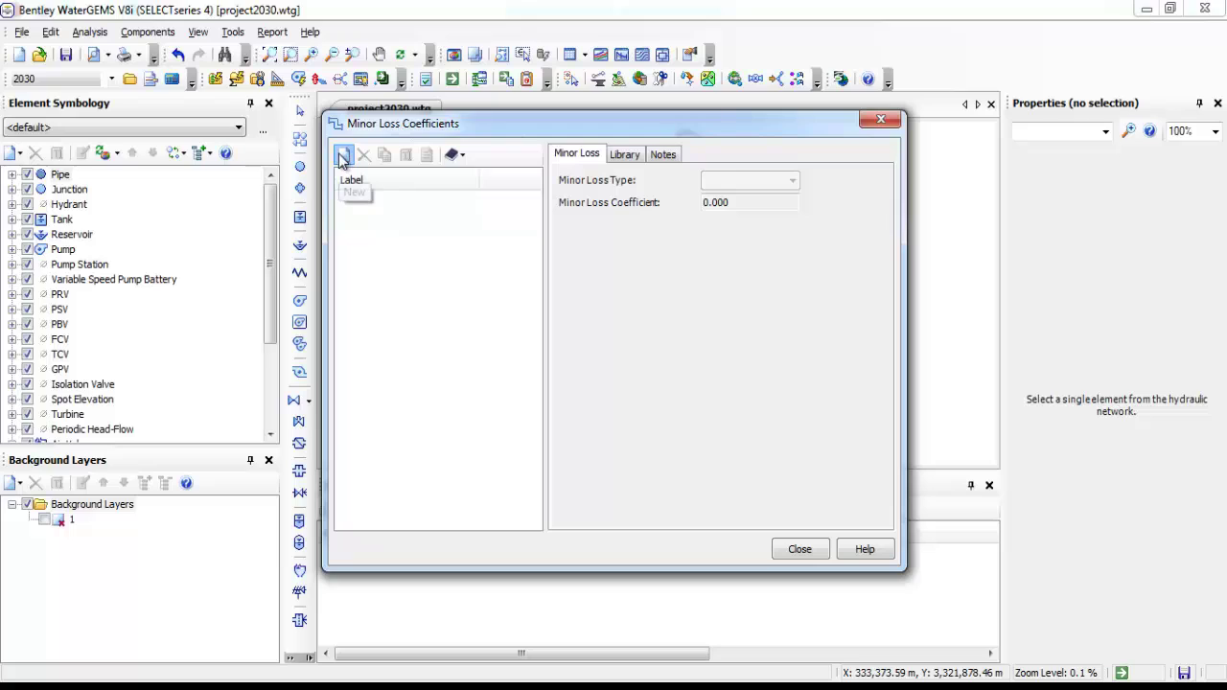
click(793, 182)
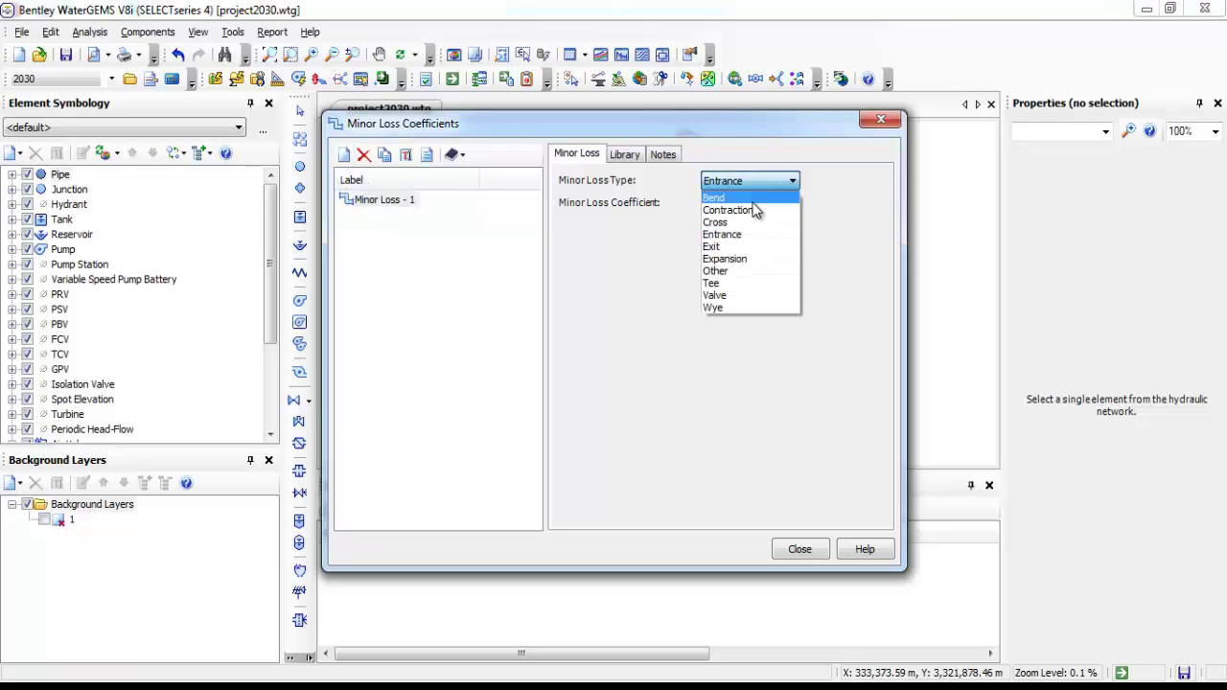
click(752, 200)
click(748, 203)
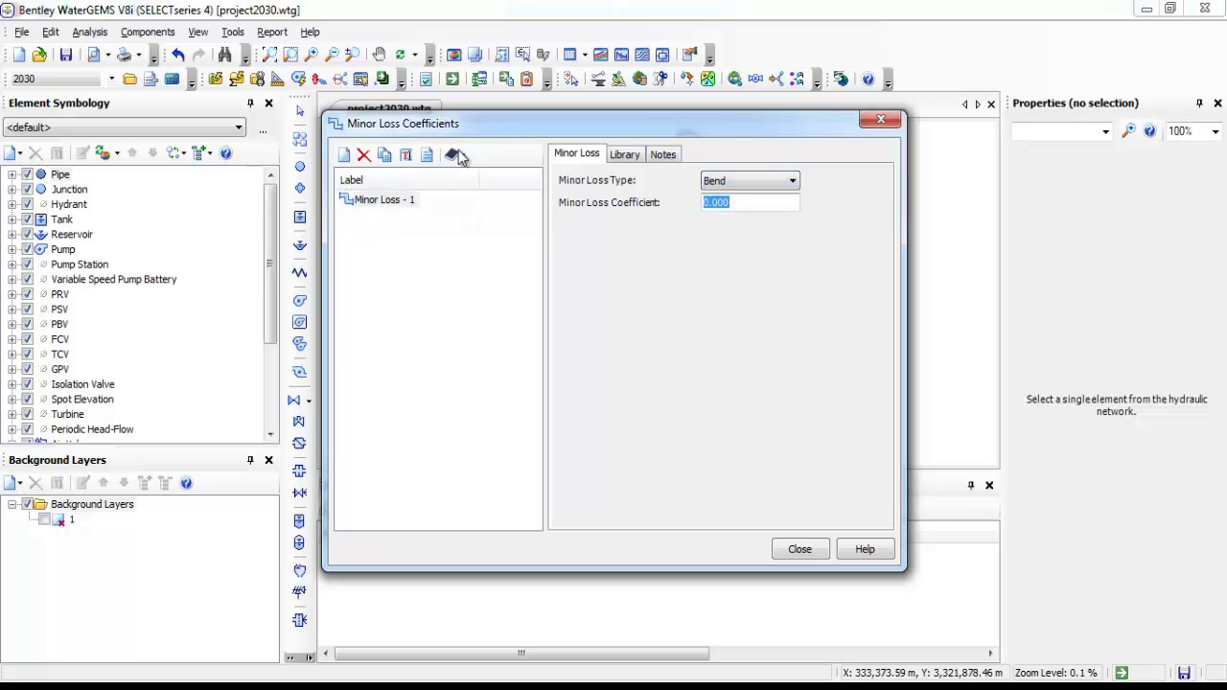
Look up the minor loss coefficient of the 15 deg. Bend - Mitered in the minor loss engineering library
click(457, 157)
click(503, 178)
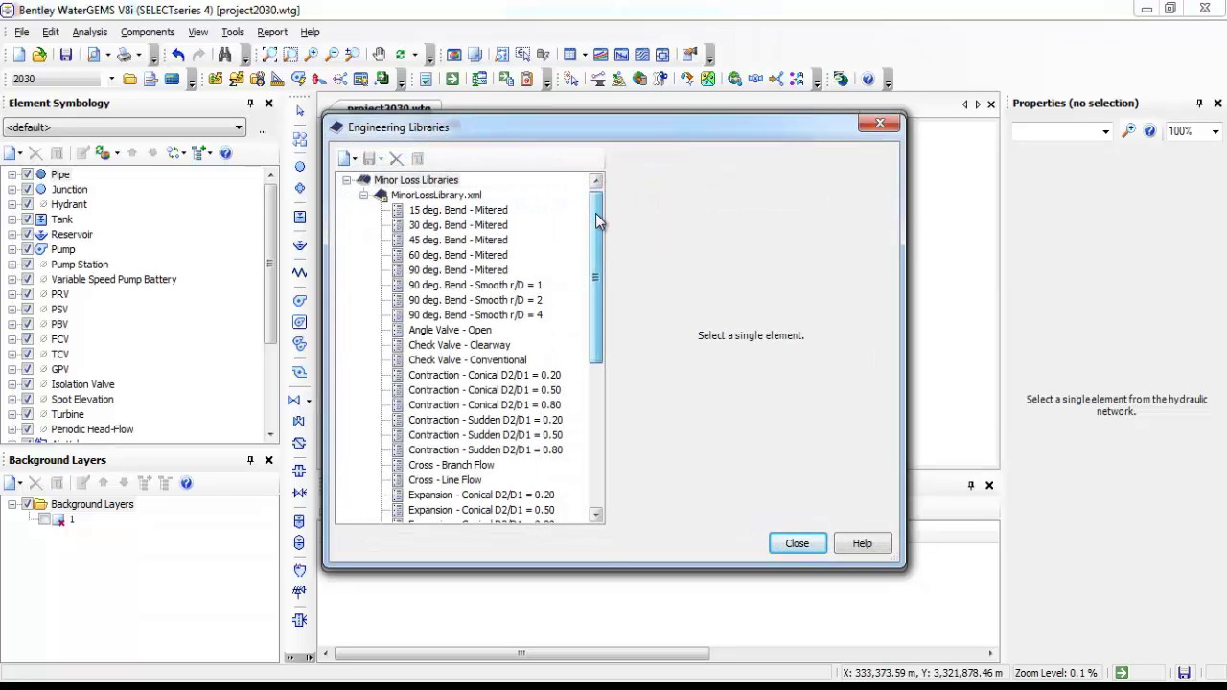
click(482, 214)
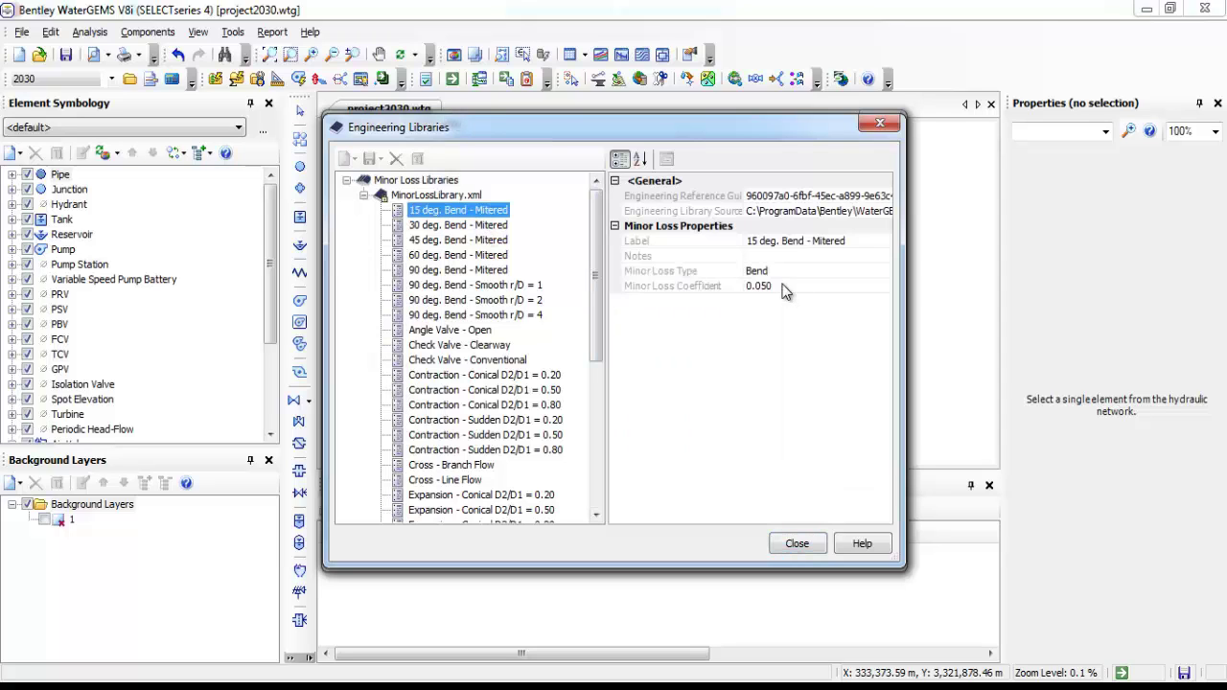
click(812, 545)
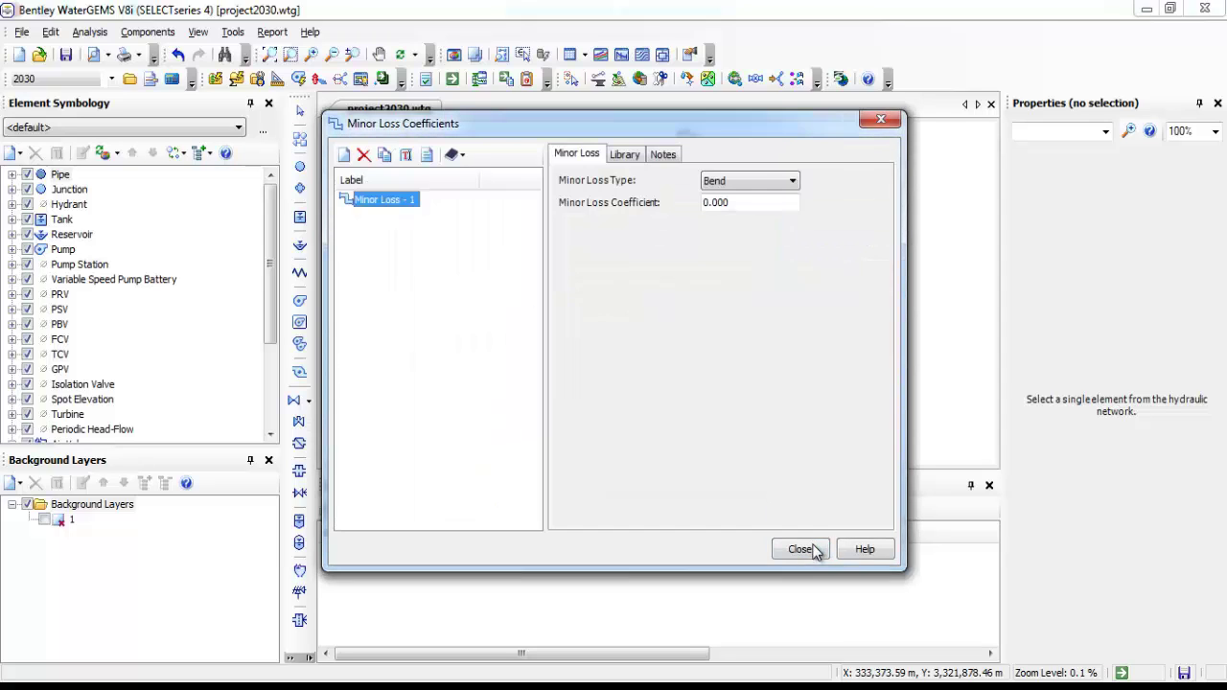
click(454, 155)
click(522, 193)
click(460, 213)
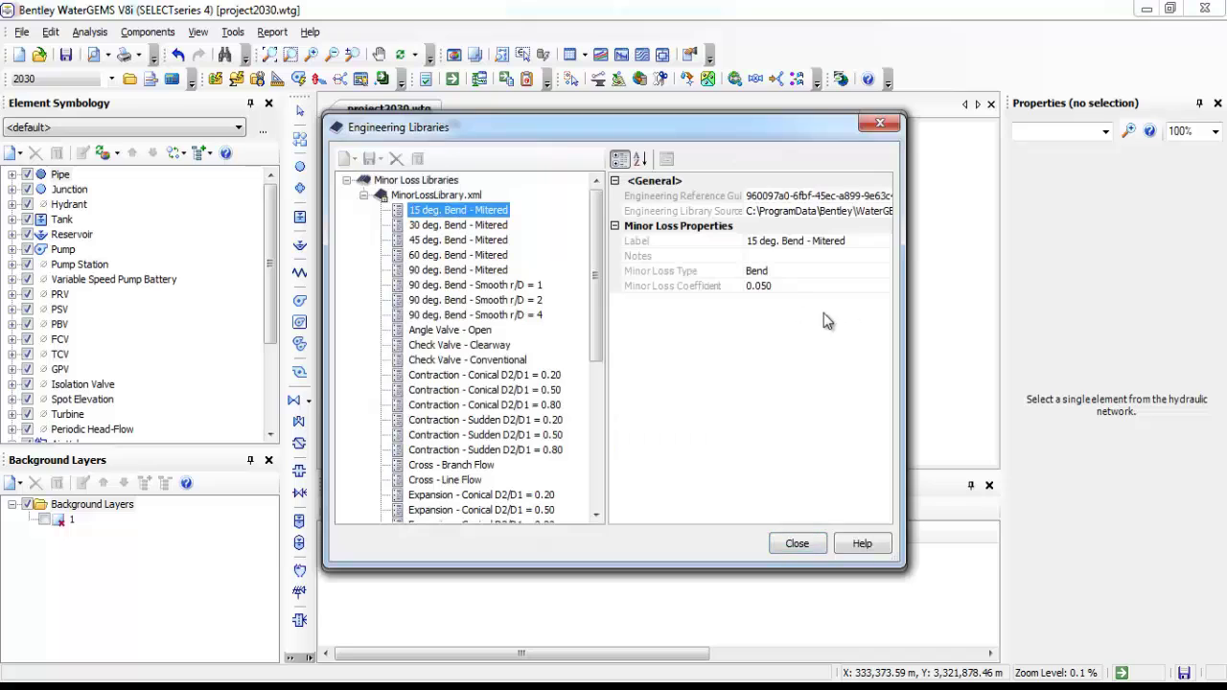
click(796, 303)
click(772, 285)
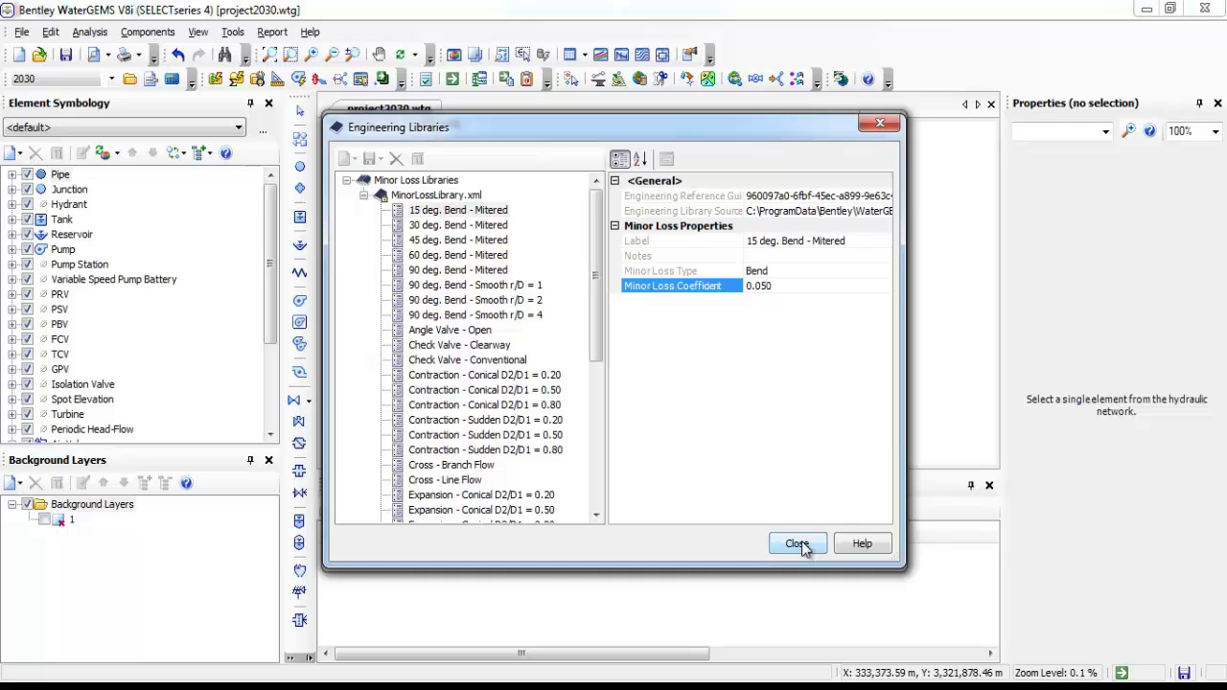
Check the Check Valve - Clearway coefficient in the minor loss library, and close the library and the Minor Loss Coefficients manager
drag(598, 273, 598, 290)
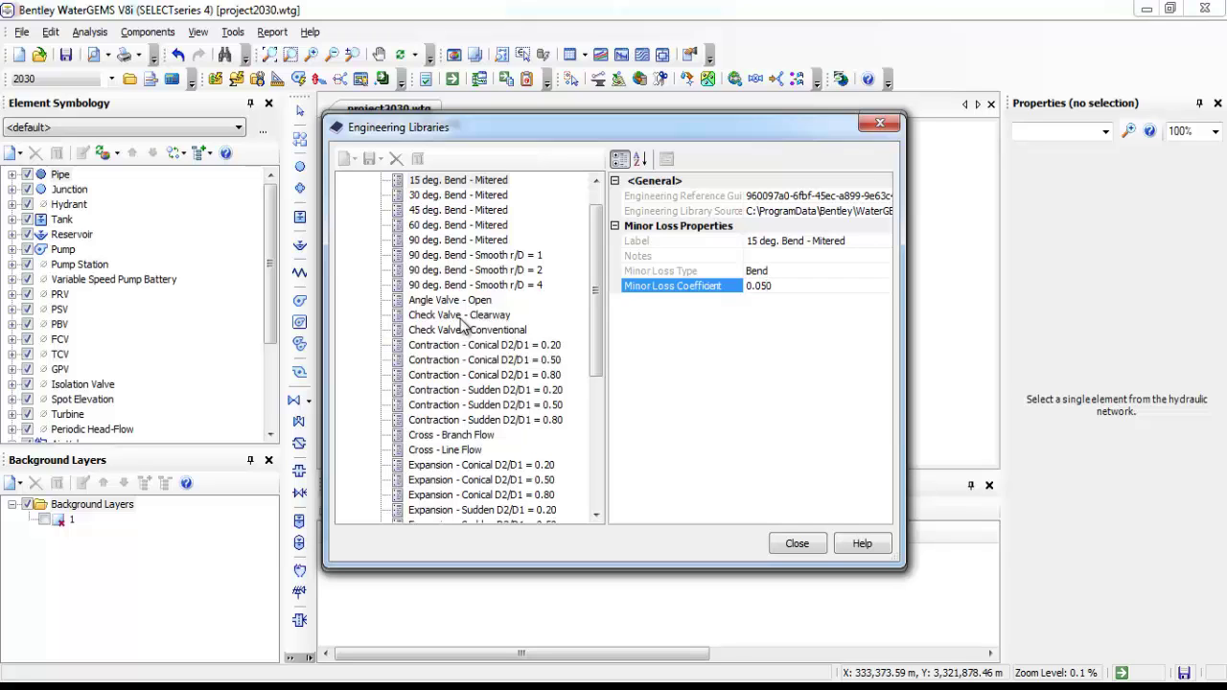
drag(596, 355, 602, 472)
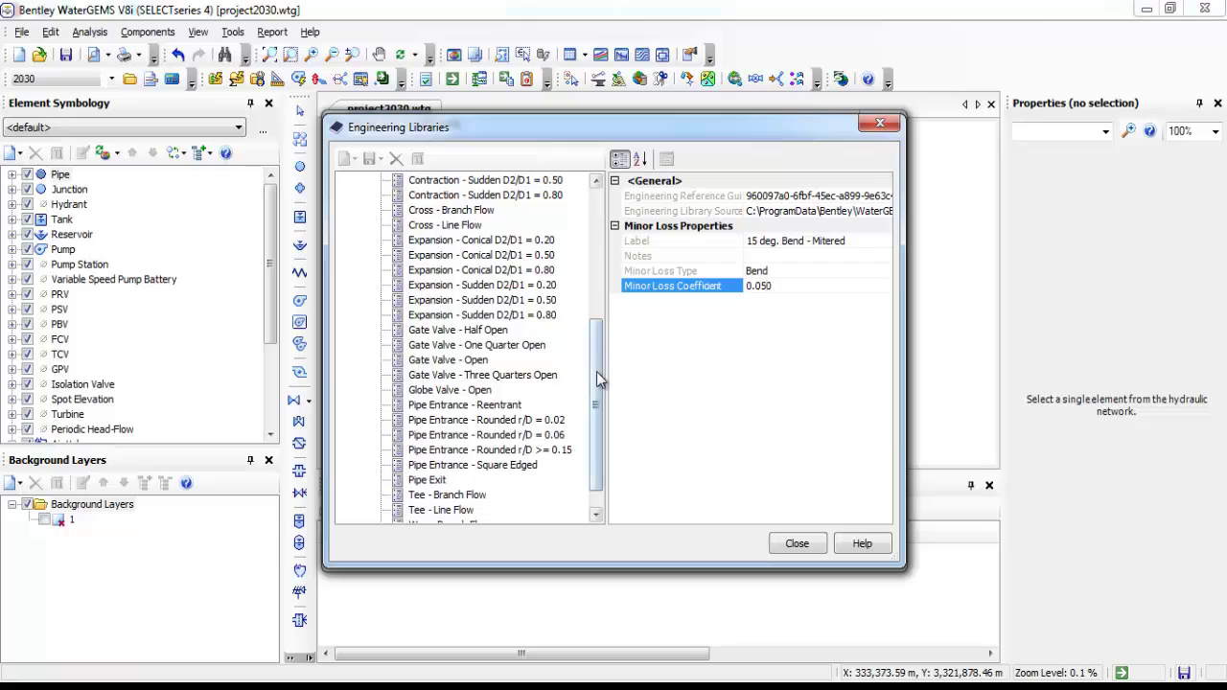
scroll(600, 398, down, 1)
drag(603, 404, 628, 282)
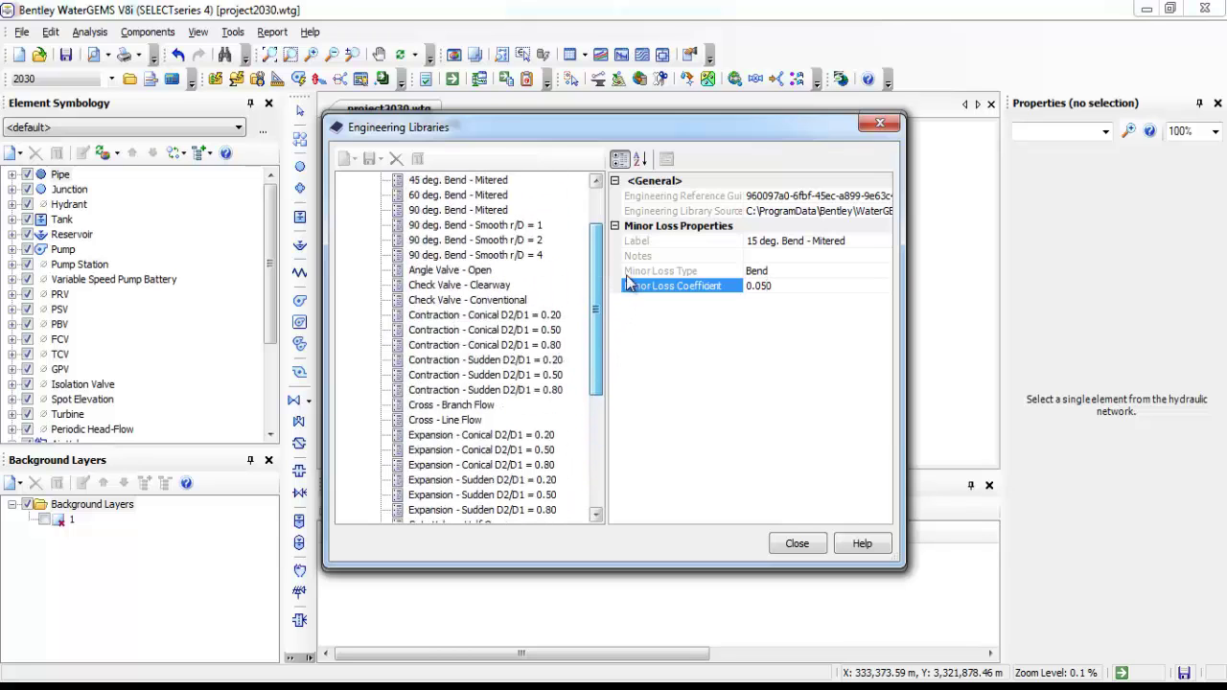
click(423, 287)
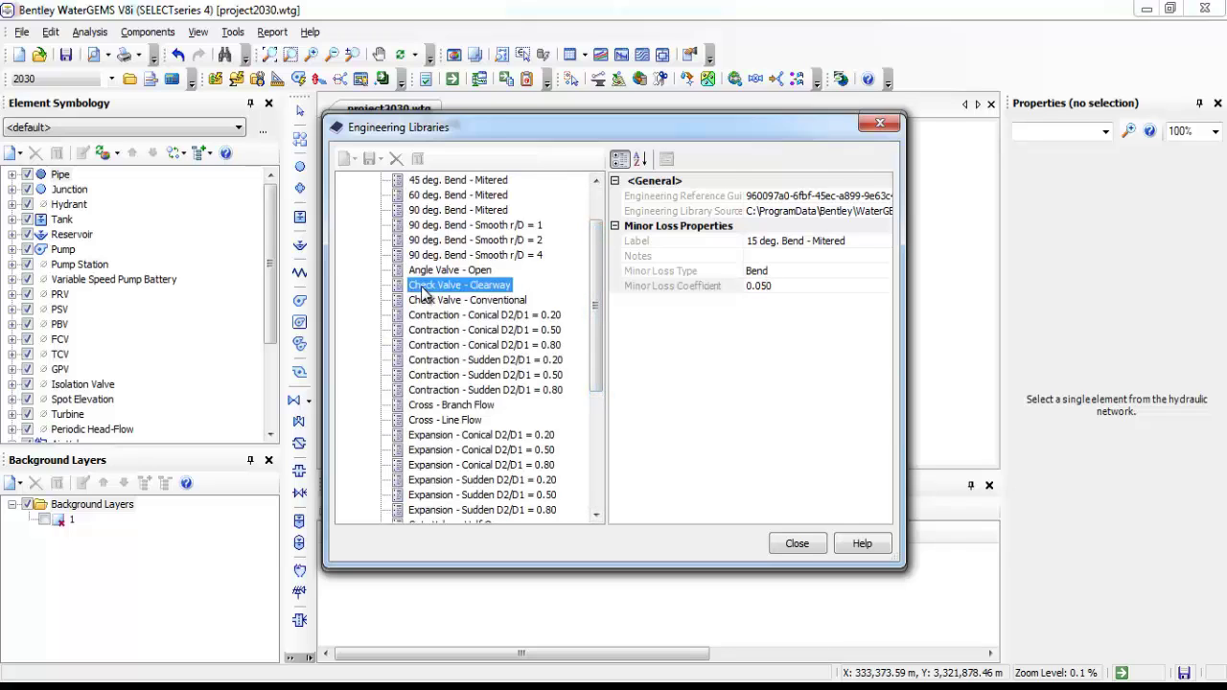
click(773, 286)
click(756, 285)
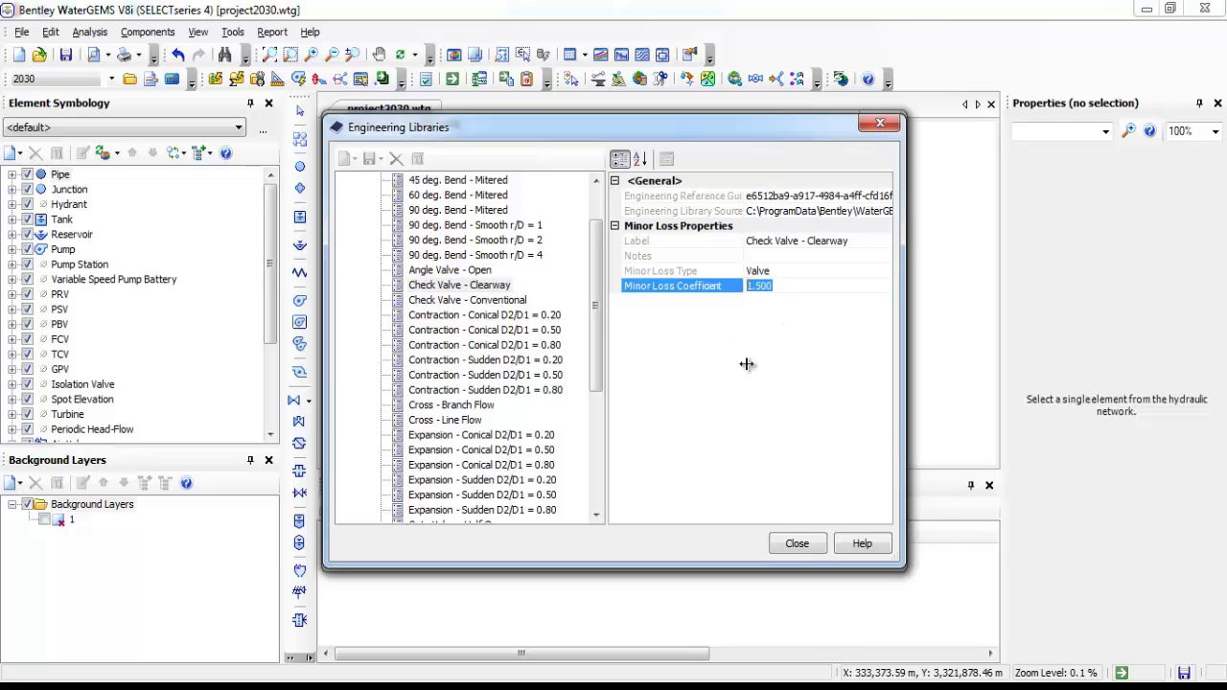
click(797, 543)
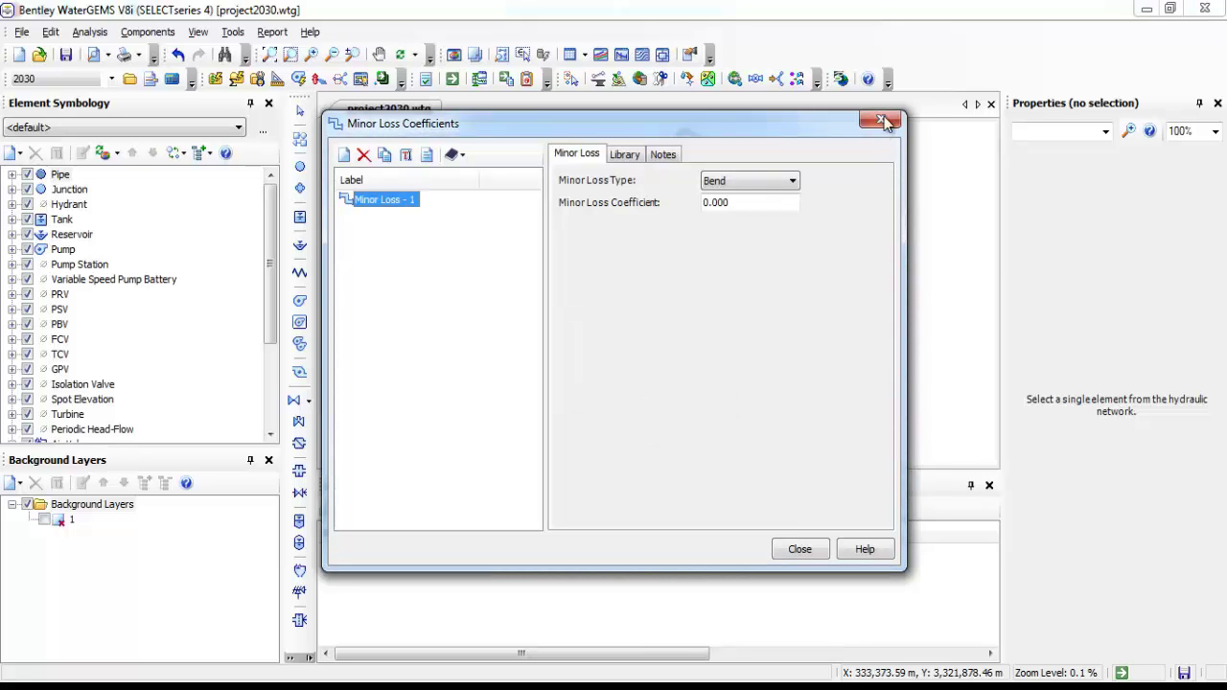
click(800, 549)
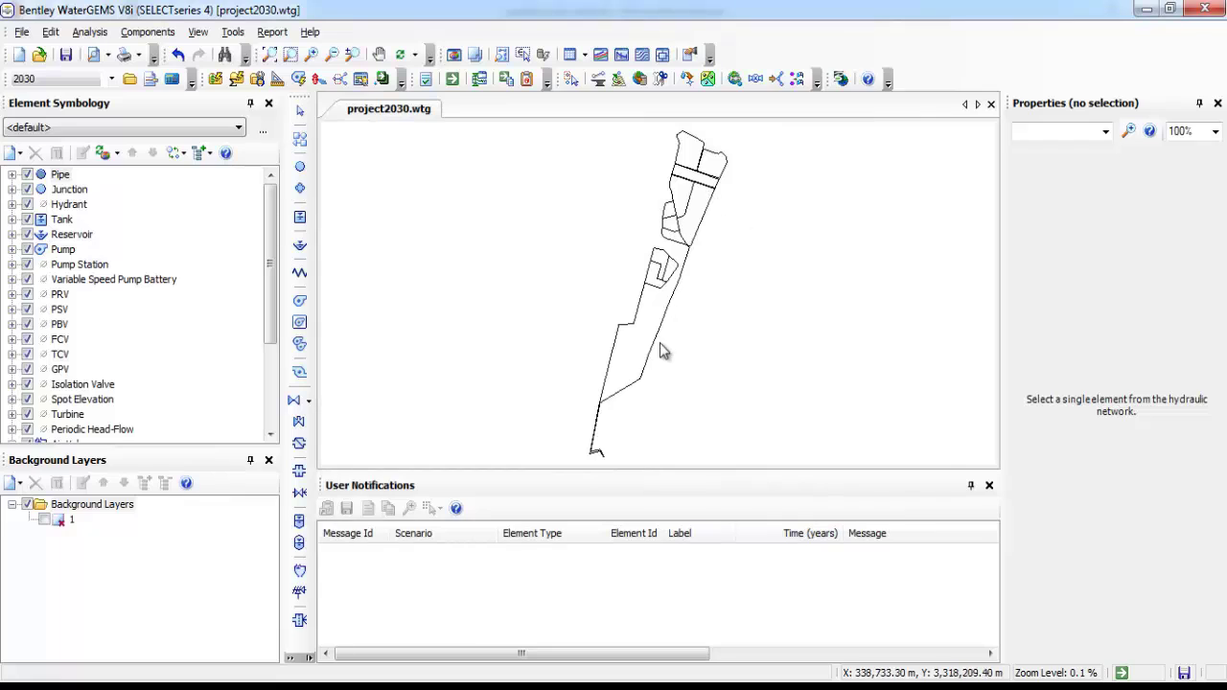
Select all elements of the zelzal network selection set in the drawing
click(213, 36)
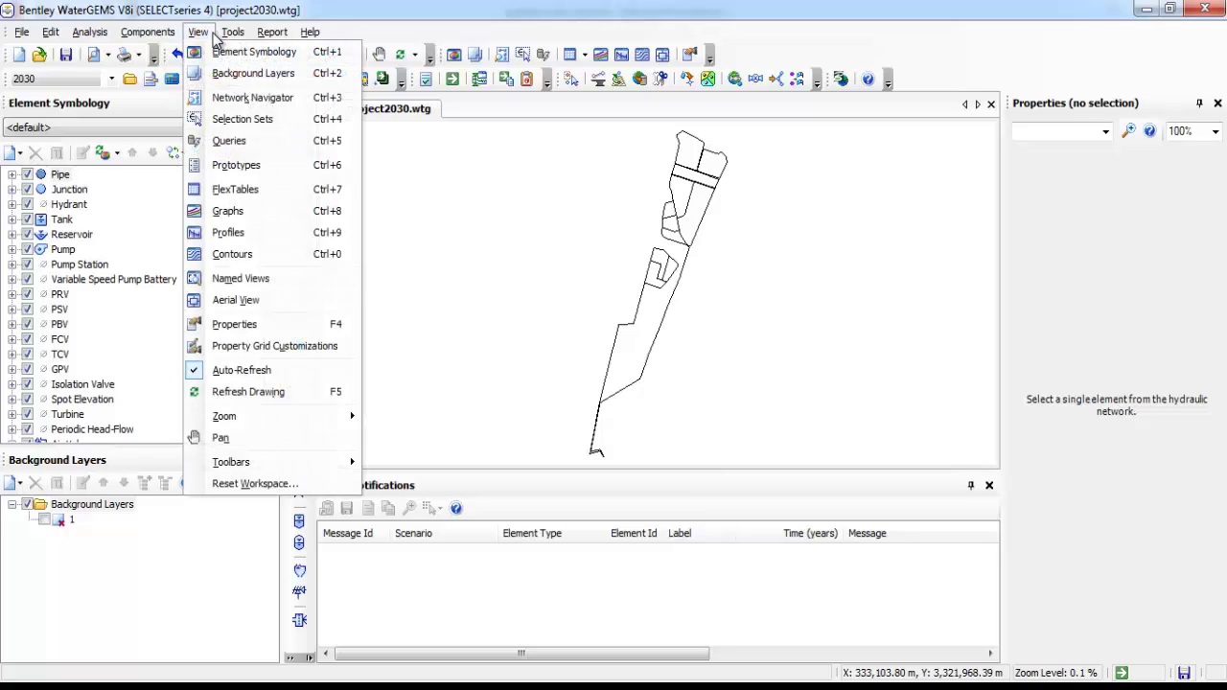
click(233, 121)
drag(251, 232, 517, 160)
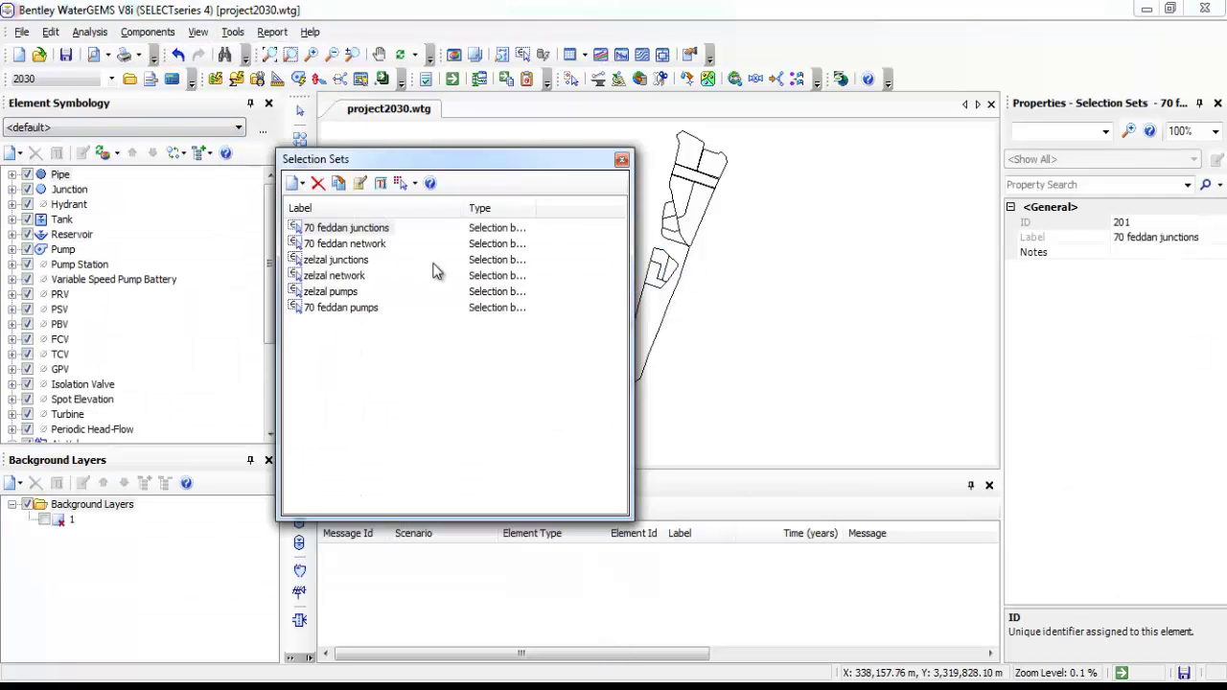
double_click(349, 276)
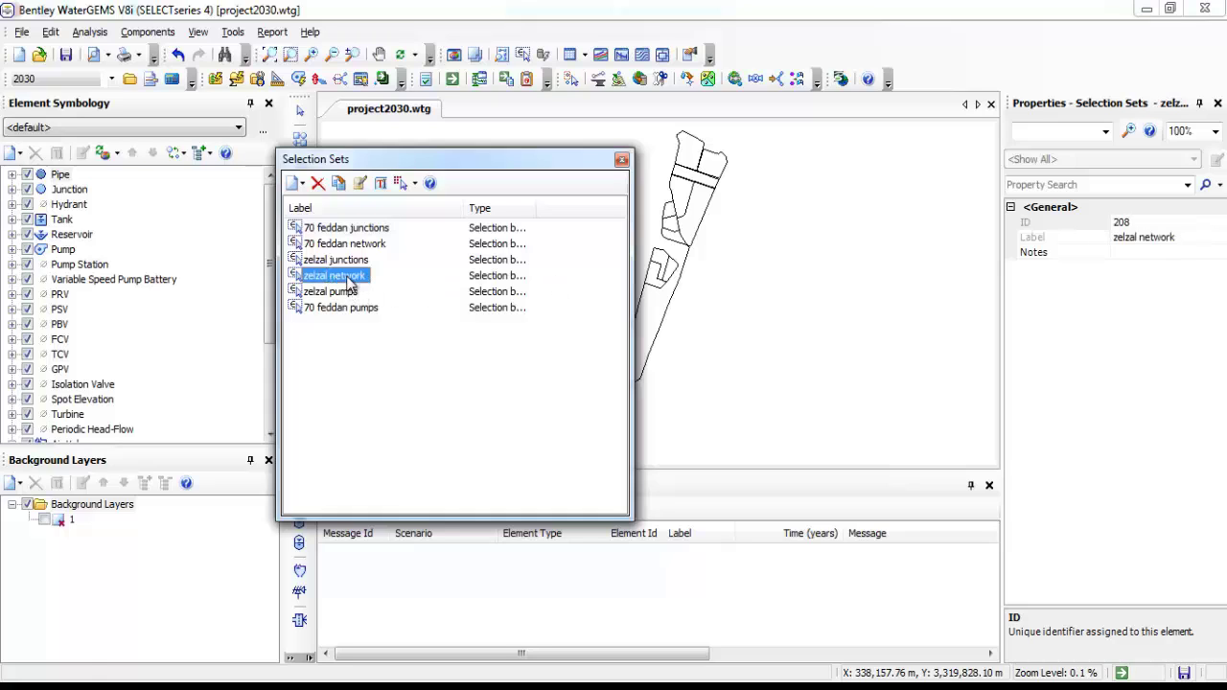
Open the predefined Pipe Table for group editing of the selected zelzal network pipes and maximize it
right_click(710, 204)
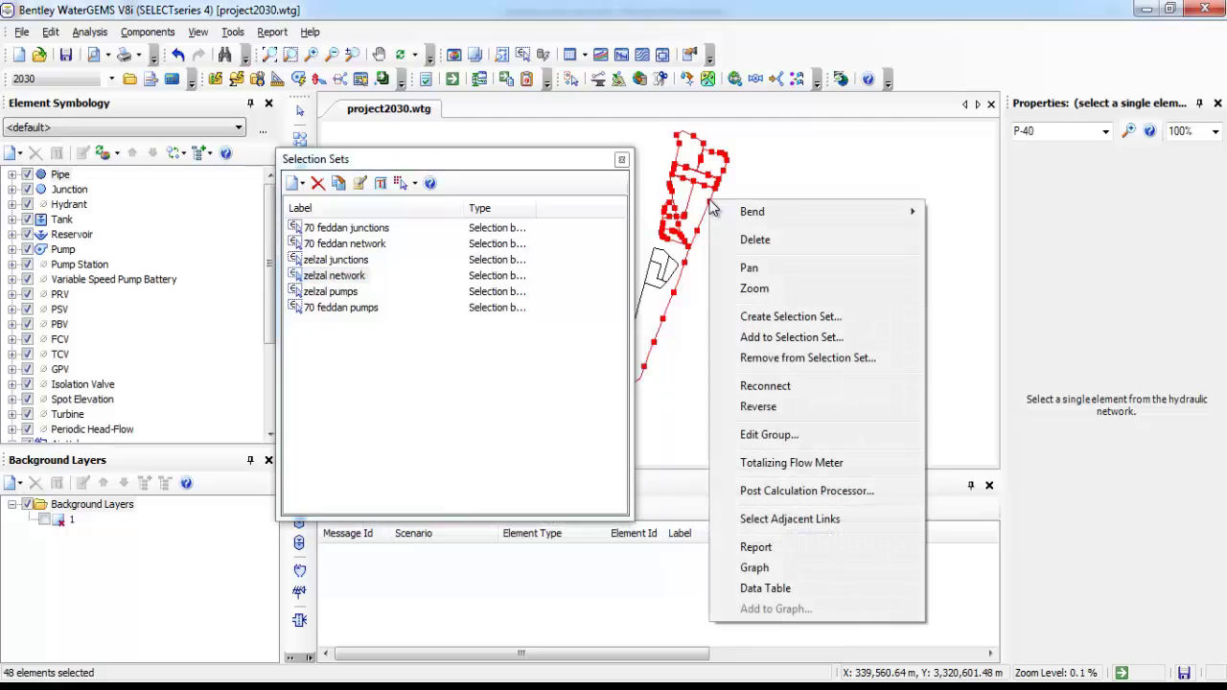
click(795, 436)
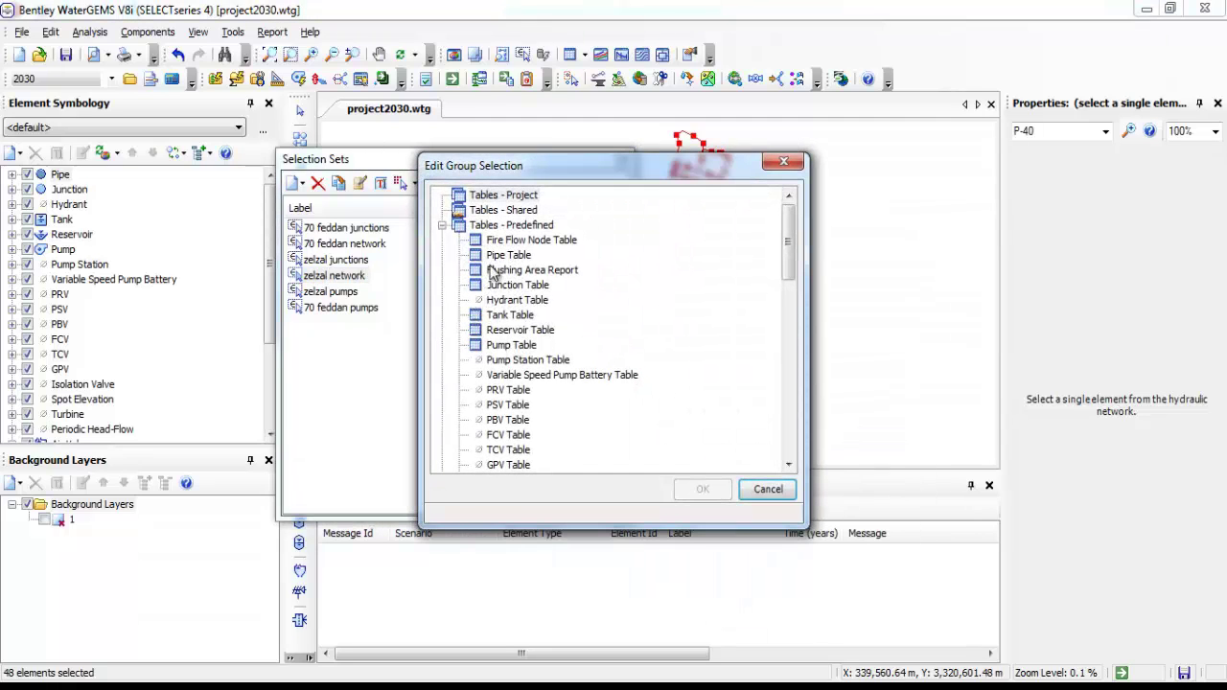
double_click(506, 259)
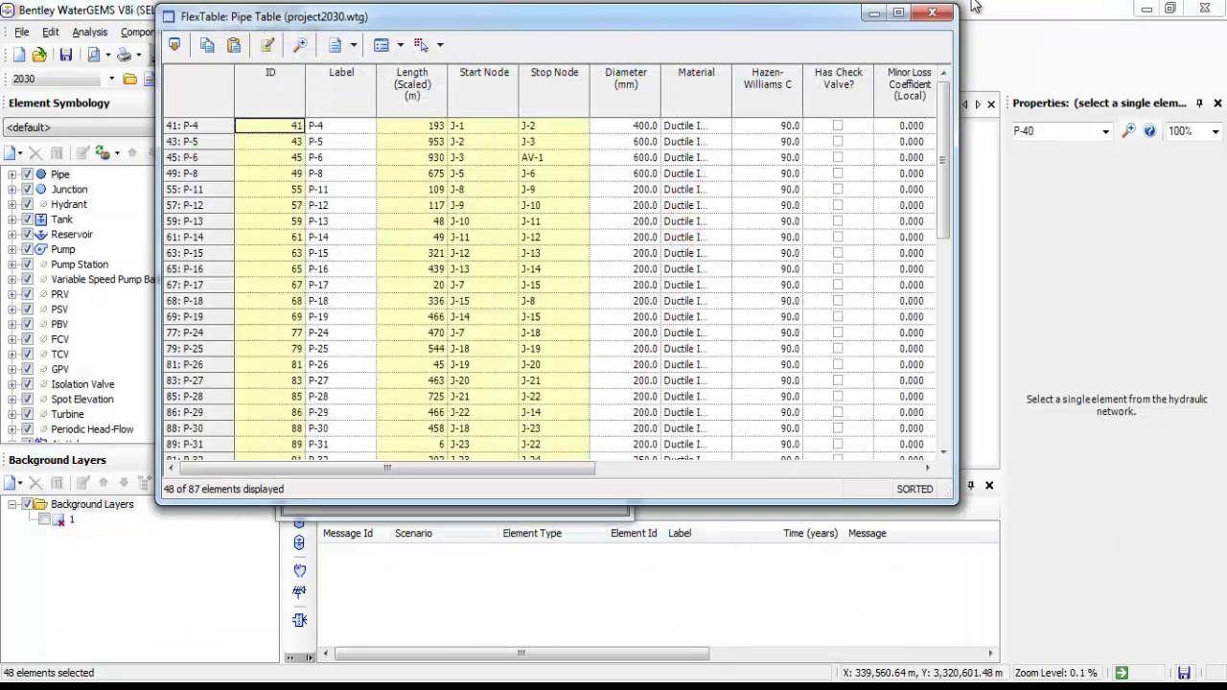
click(899, 13)
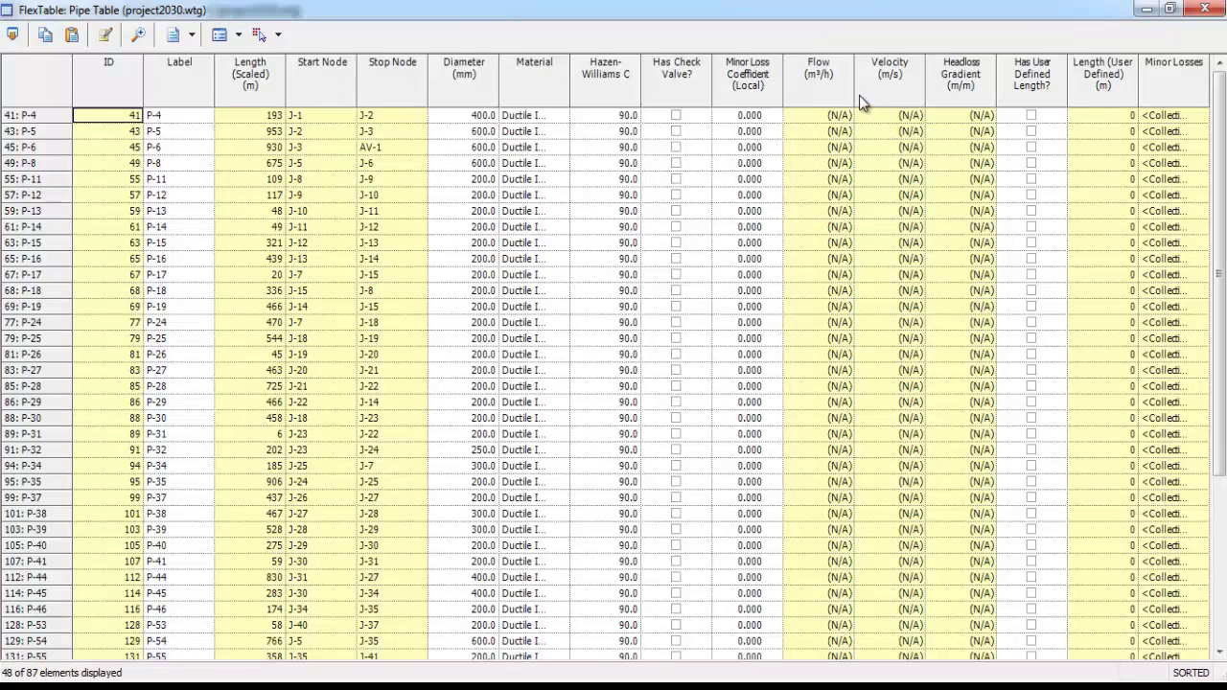
Globally set the Minor Loss Coefficient (Local) of all listed pipes to 1.5 and close the table
right_click(736, 81)
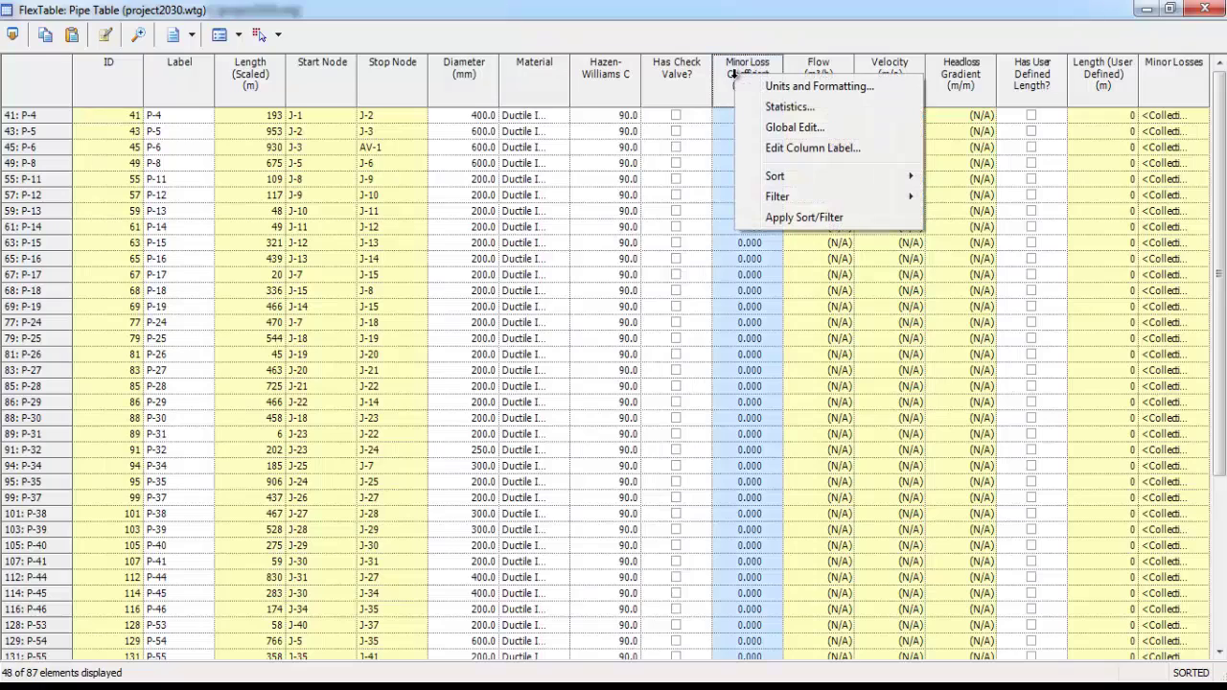
click(795, 127)
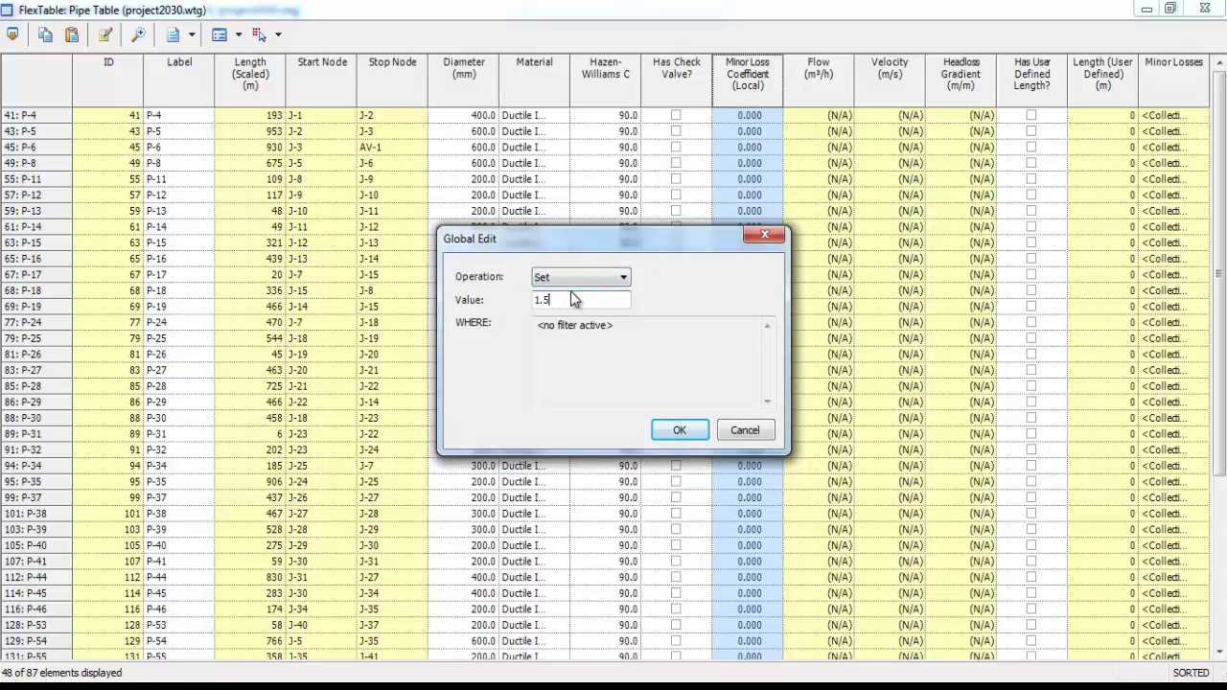
click(678, 433)
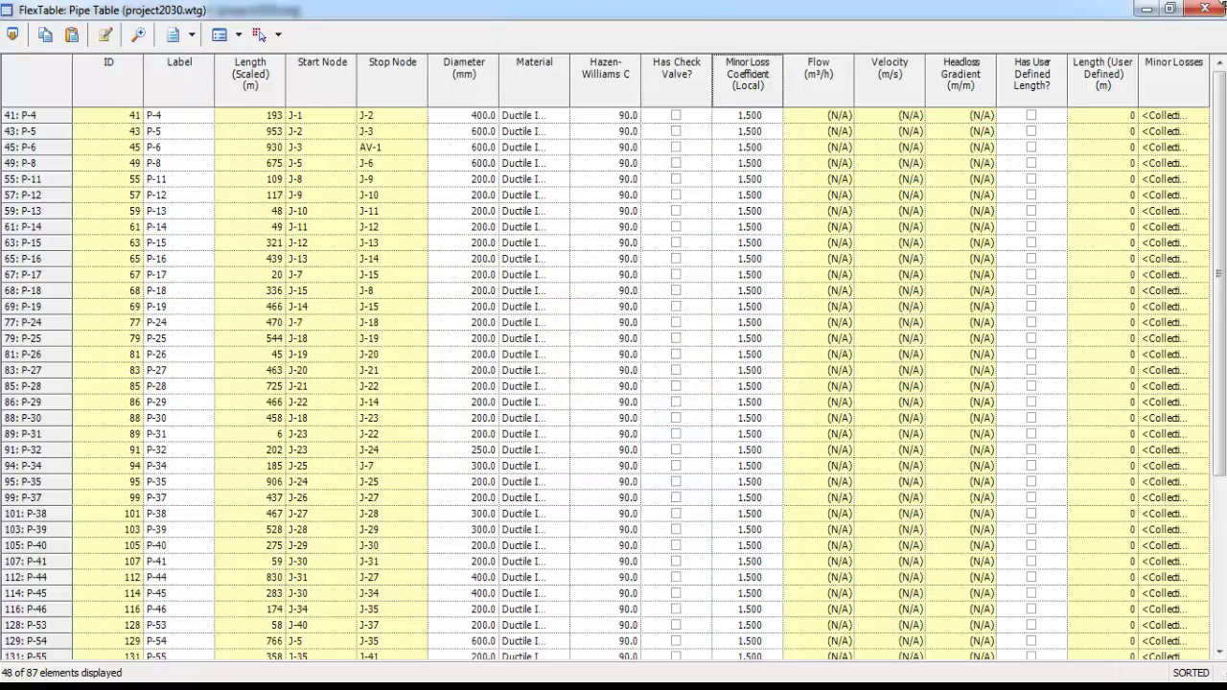
click(1206, 9)
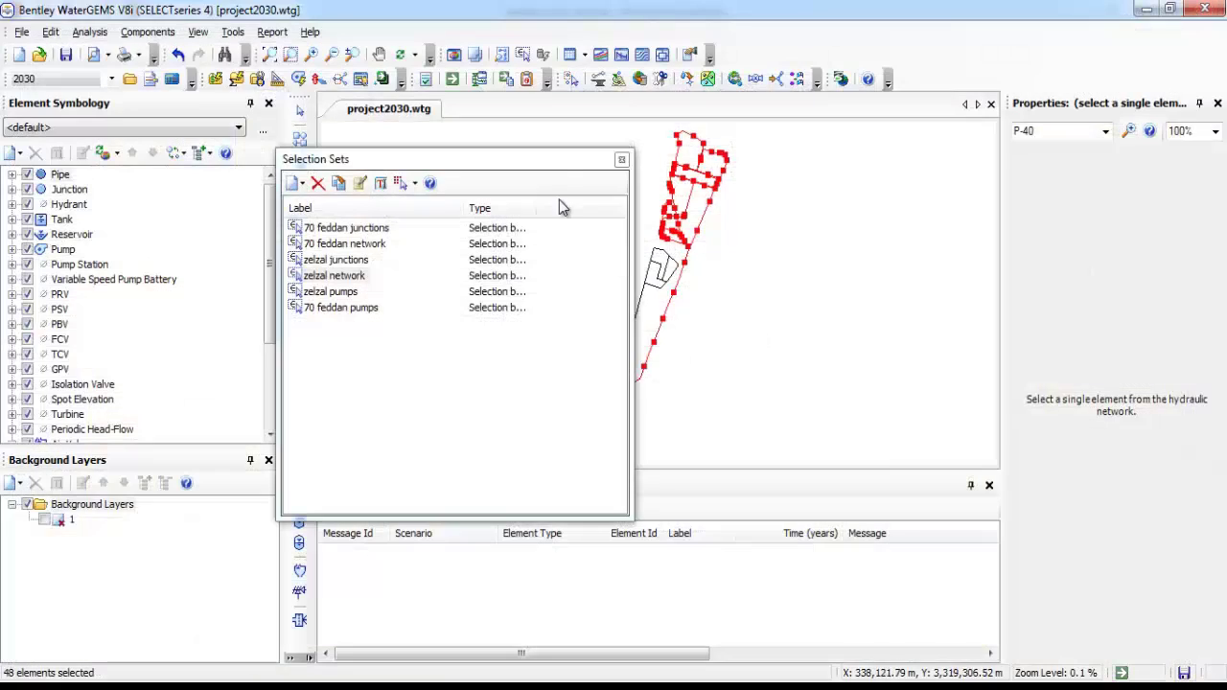
Move the Selection Sets window off the network drawing and clear the element selection
drag(533, 163, 293, 152)
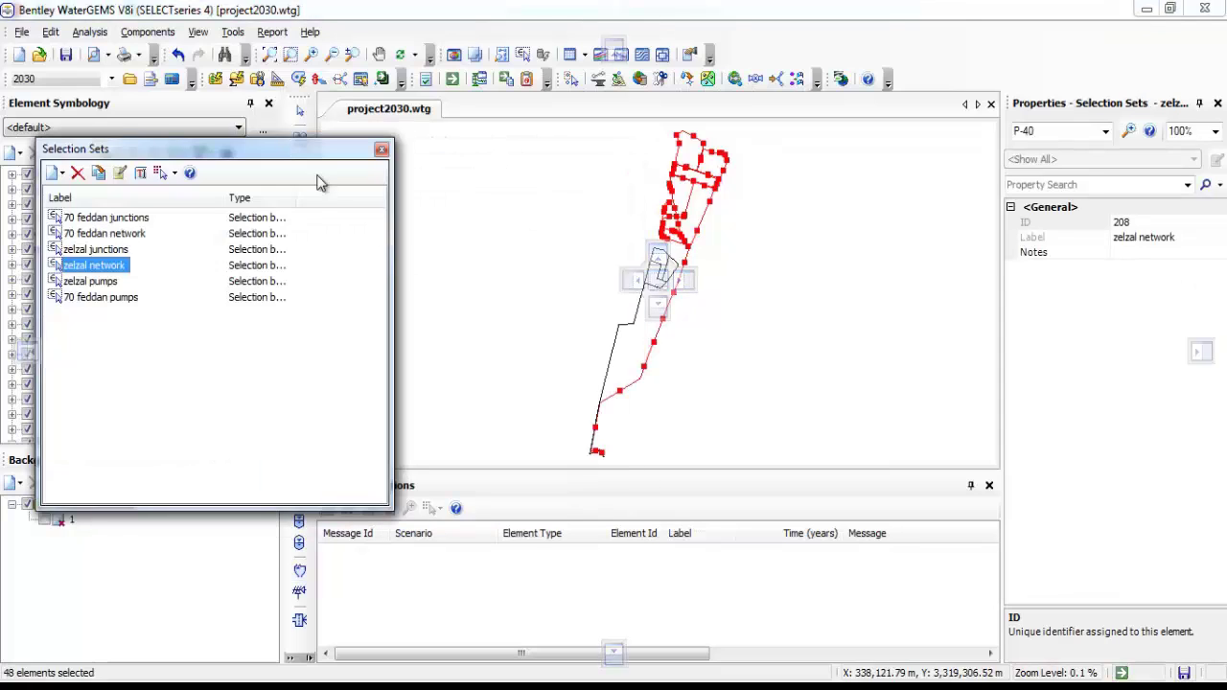
click(471, 250)
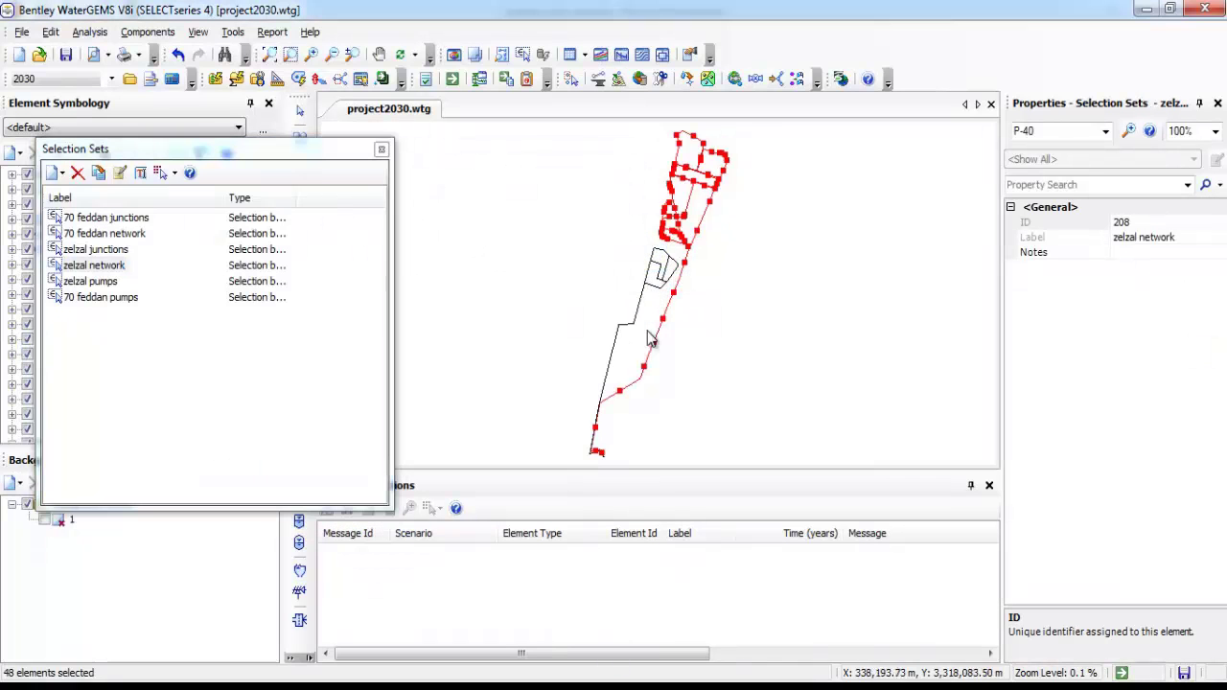
click(661, 446)
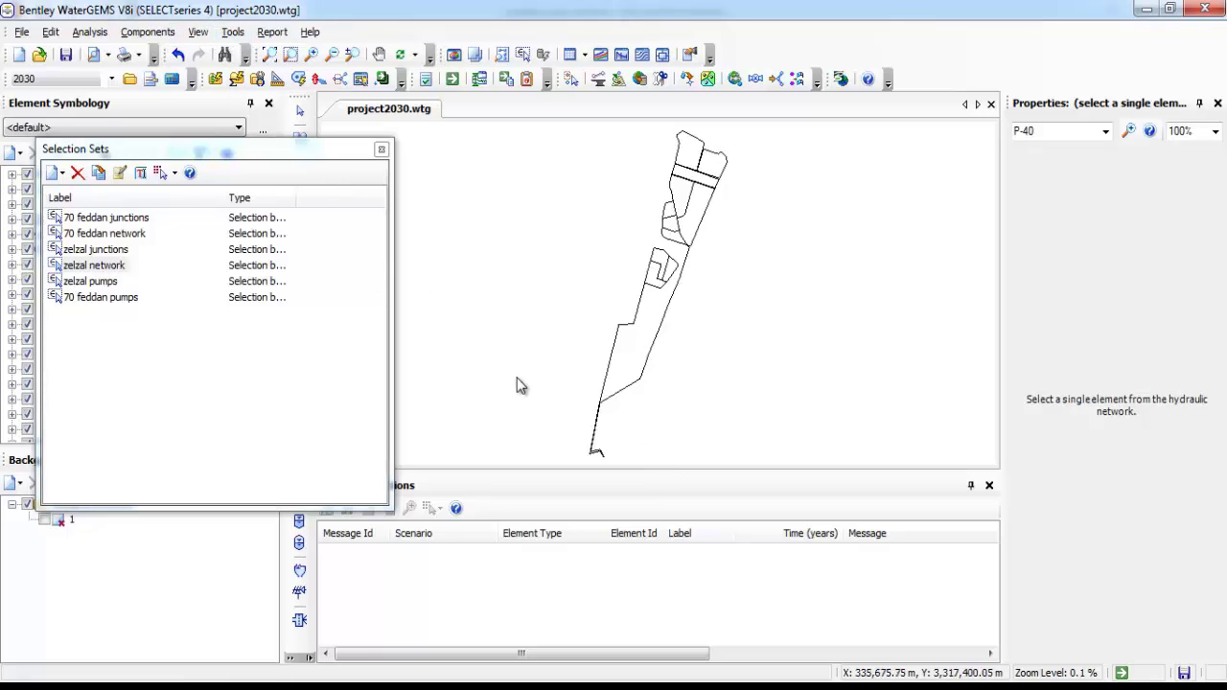
Select the five pipes connecting the pumps to junction J-59 in the eastern of the two pump stations
scroll(610, 422, up, 8)
scroll(762, 256, down, 6)
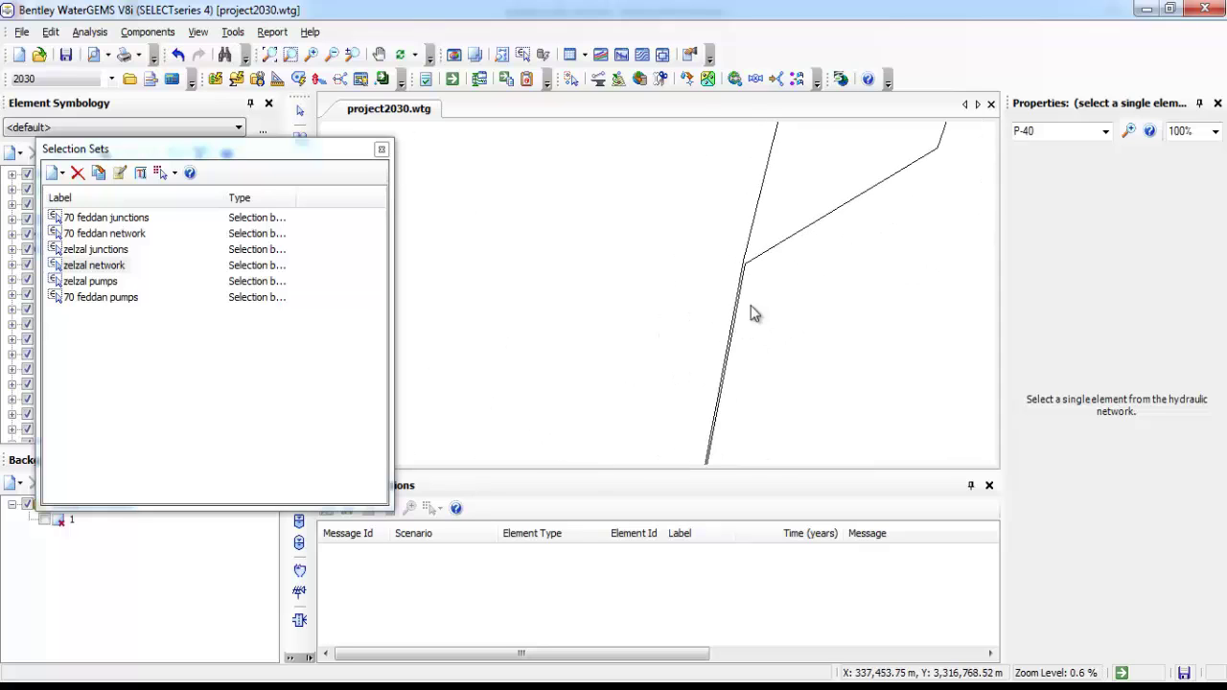
scroll(626, 183, up, 3)
scroll(671, 317, up, 2)
scroll(701, 356, down, 3)
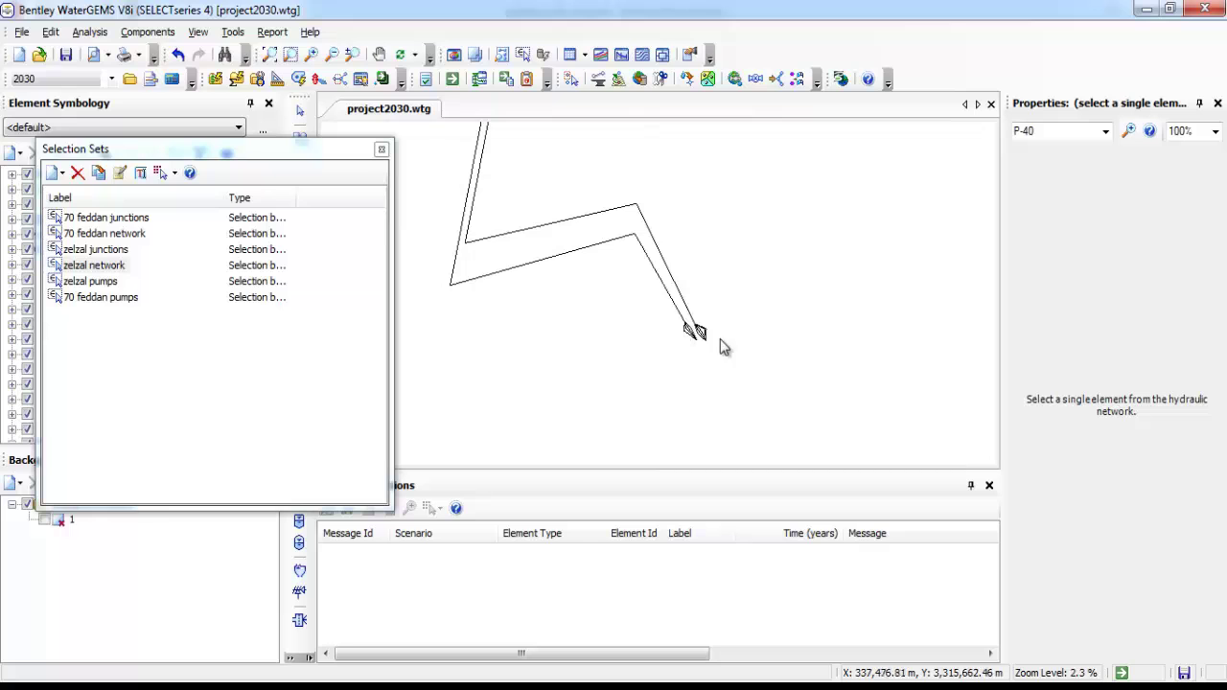
scroll(723, 347, up, 4)
scroll(685, 326, up, 3)
scroll(692, 190, down, 2)
scroll(688, 261, up, 2)
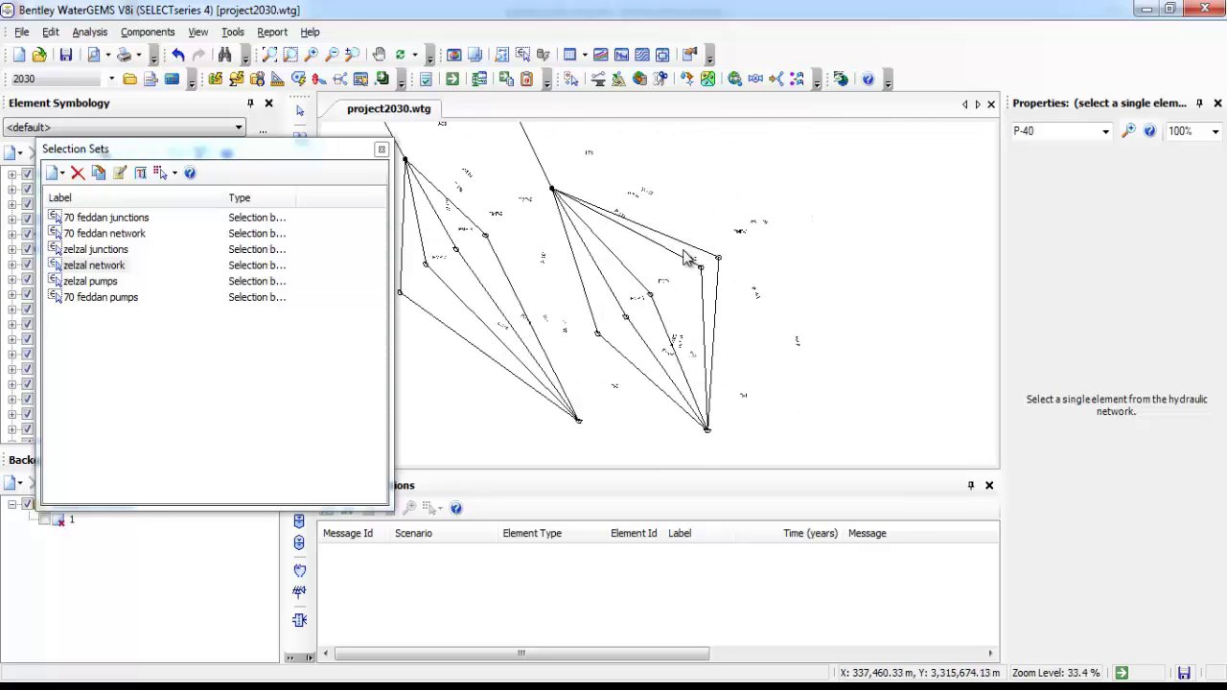
click(682, 251)
ctrl+click(681, 261)
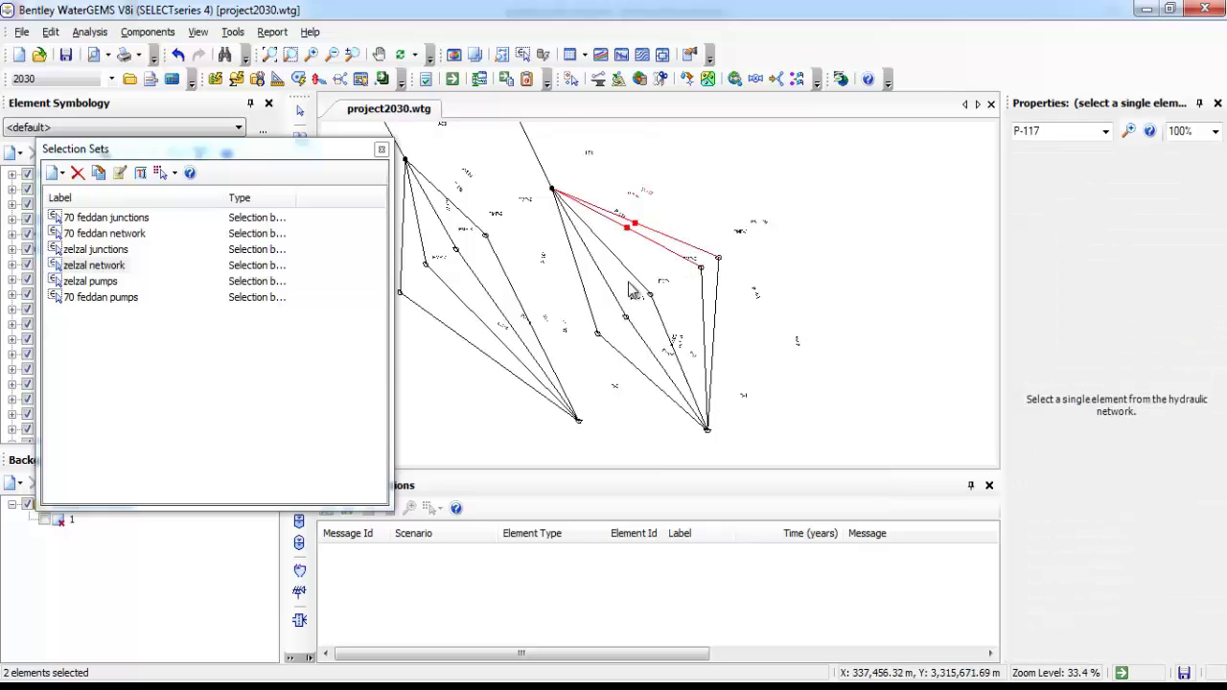
ctrl+click(633, 274)
ctrl+click(610, 290)
ctrl+click(587, 297)
Add the five pipes between reservoir R-1 and the pumps of the same station to the selection
ctrl+click(666, 387)
ctrl+click(681, 376)
ctrl+click(703, 374)
ctrl+click(706, 371)
ctrl+click(712, 346)
Open the predefined Pipe Table for group editing of the selected pump station pipes
right_click(714, 349)
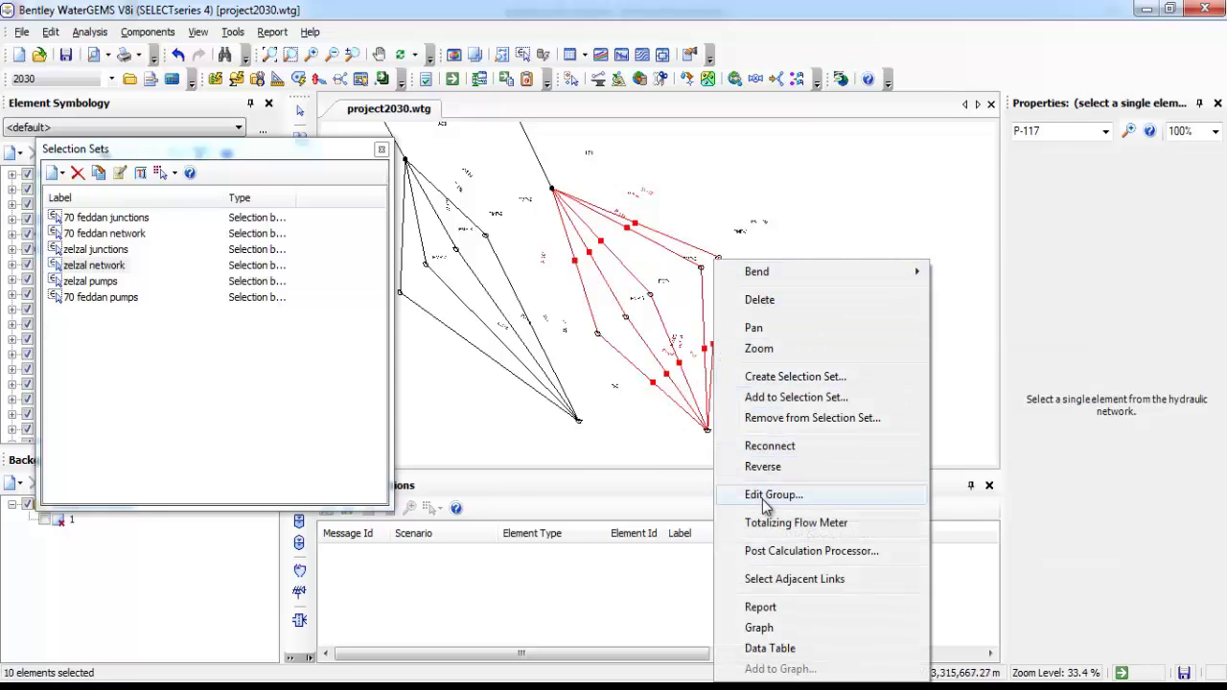
click(750, 493)
click(509, 257)
double_click(508, 257)
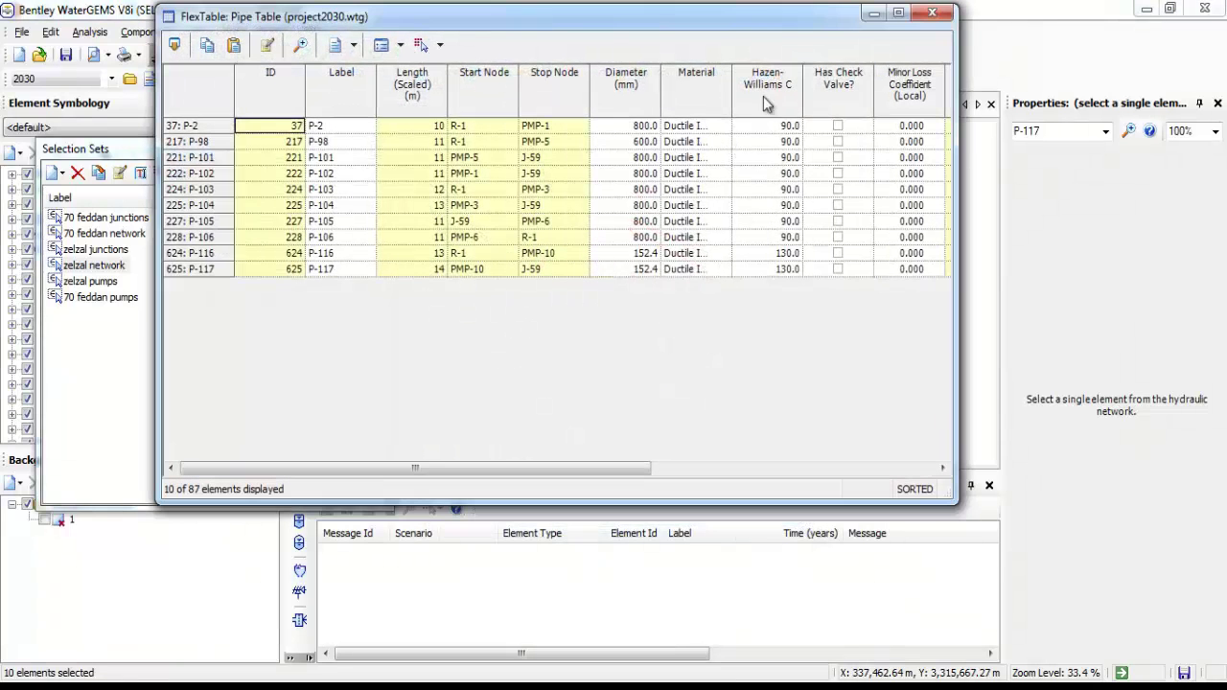
Globally set the Minor Loss Coefficient (Local) of the listed pump station pipes to 1.5, then close the table and deselect them
right_click(897, 88)
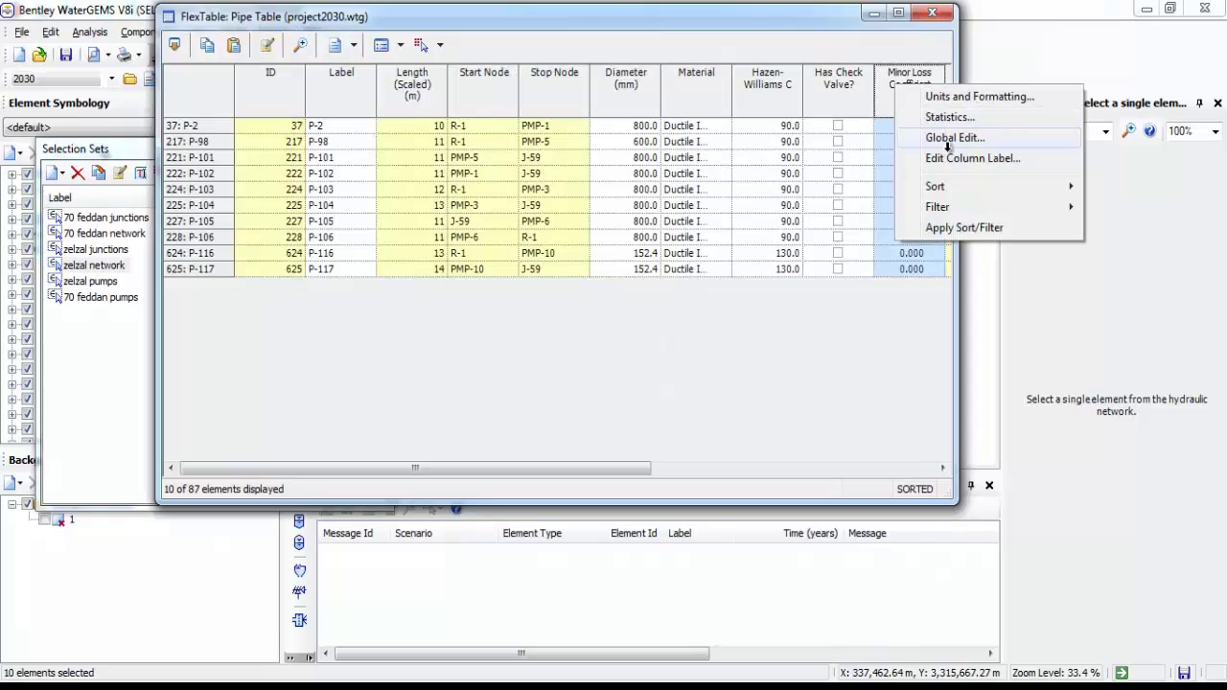
click(948, 144)
double_click(608, 300)
text(1.5)
click(679, 430)
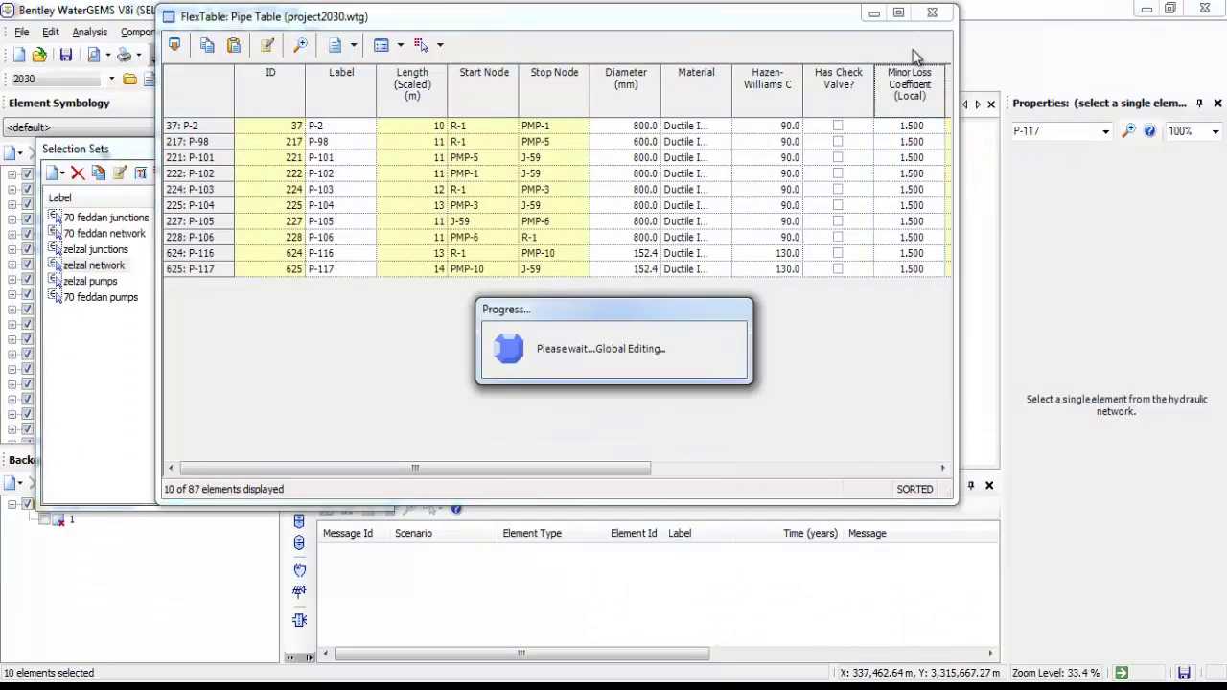
click(931, 12)
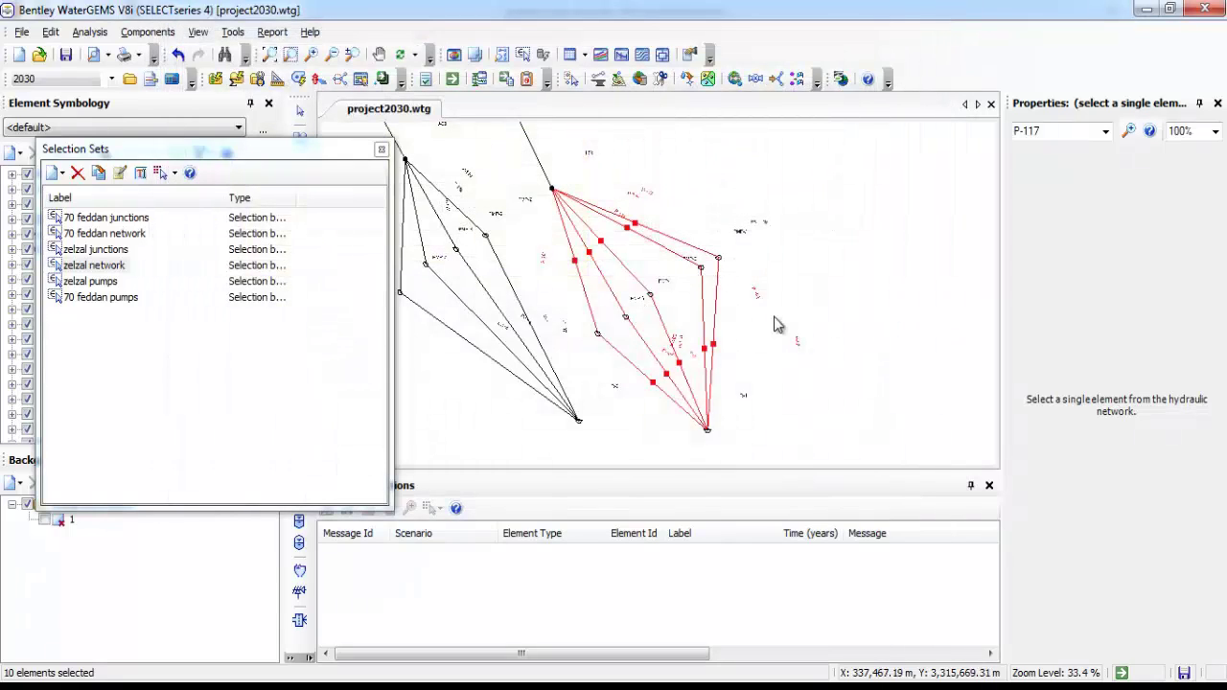
scroll(776, 324, up, 1)
click(776, 324)
Select main-line pipes P-100, P-4, P-5 and P-6, following the line from the eastern pump station past the fork
scroll(777, 324, down, 8)
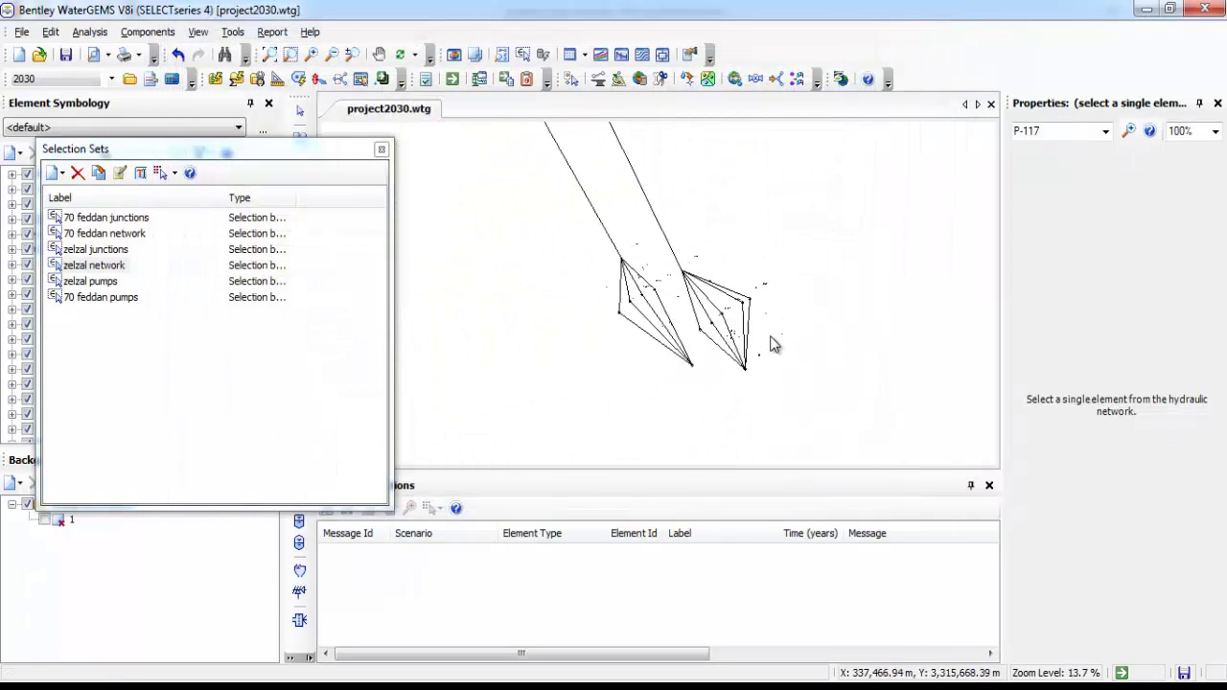
scroll(749, 341, down, 4)
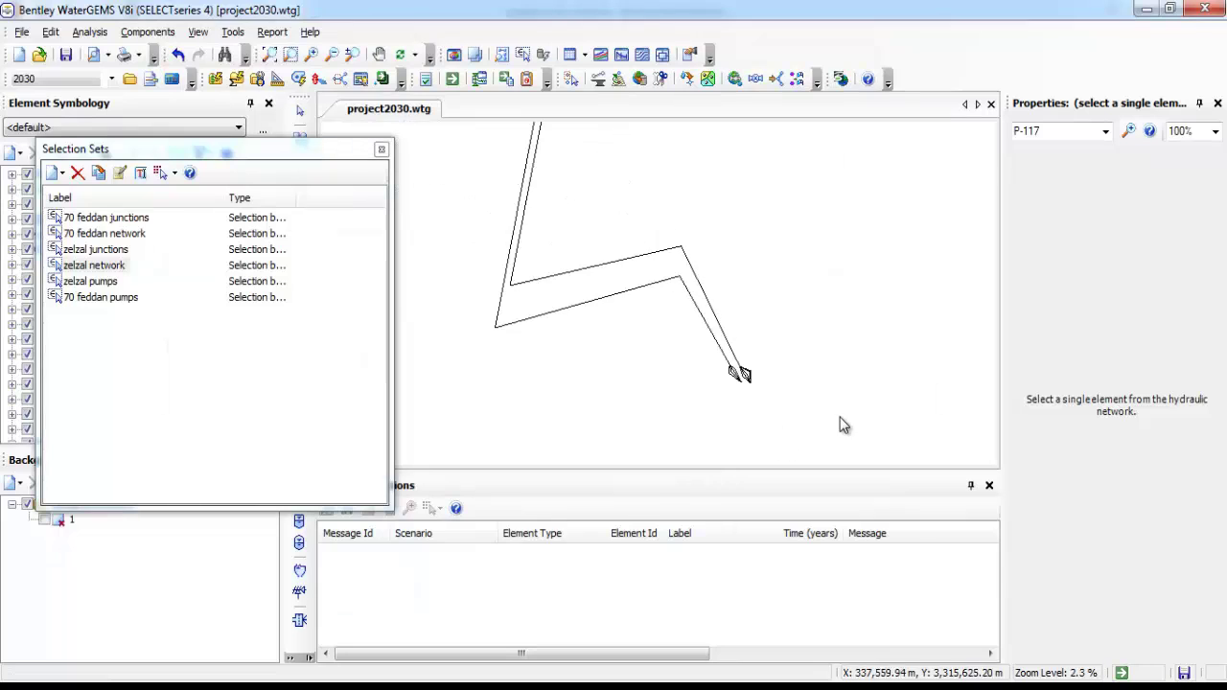
click(718, 323)
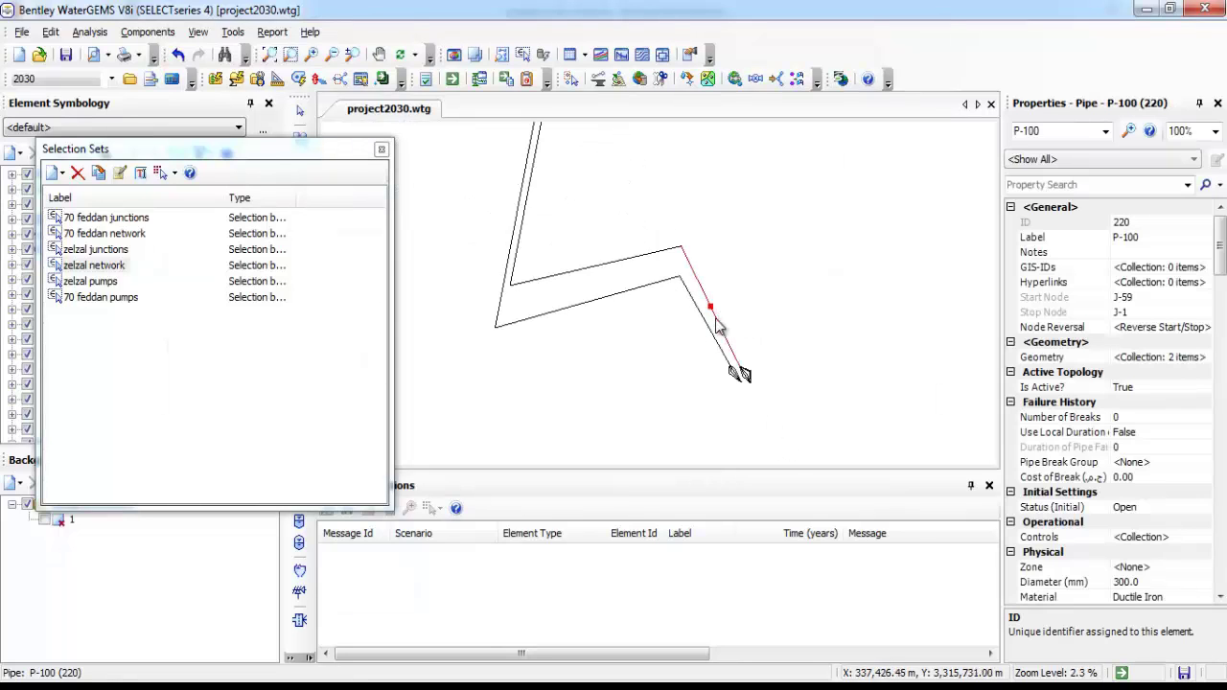
ctrl+click(598, 270)
scroll(581, 417, down, 5)
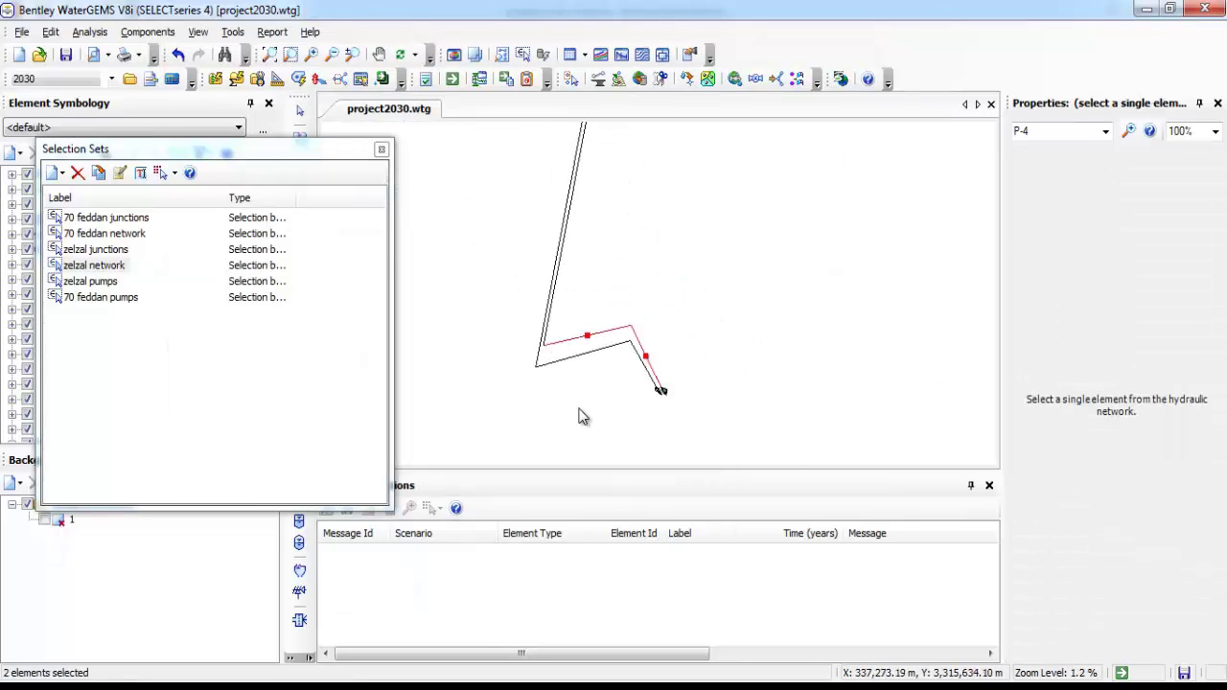
scroll(619, 227, up, 4)
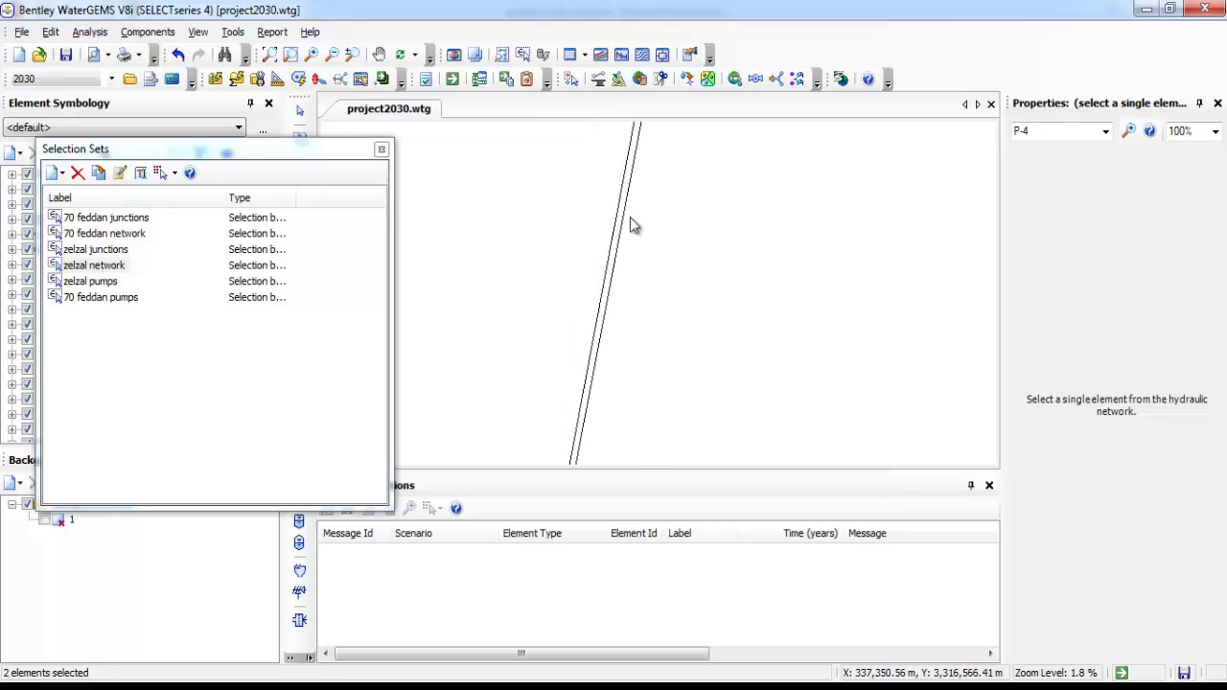
scroll(660, 266, down, 2)
scroll(659, 266, down, 2)
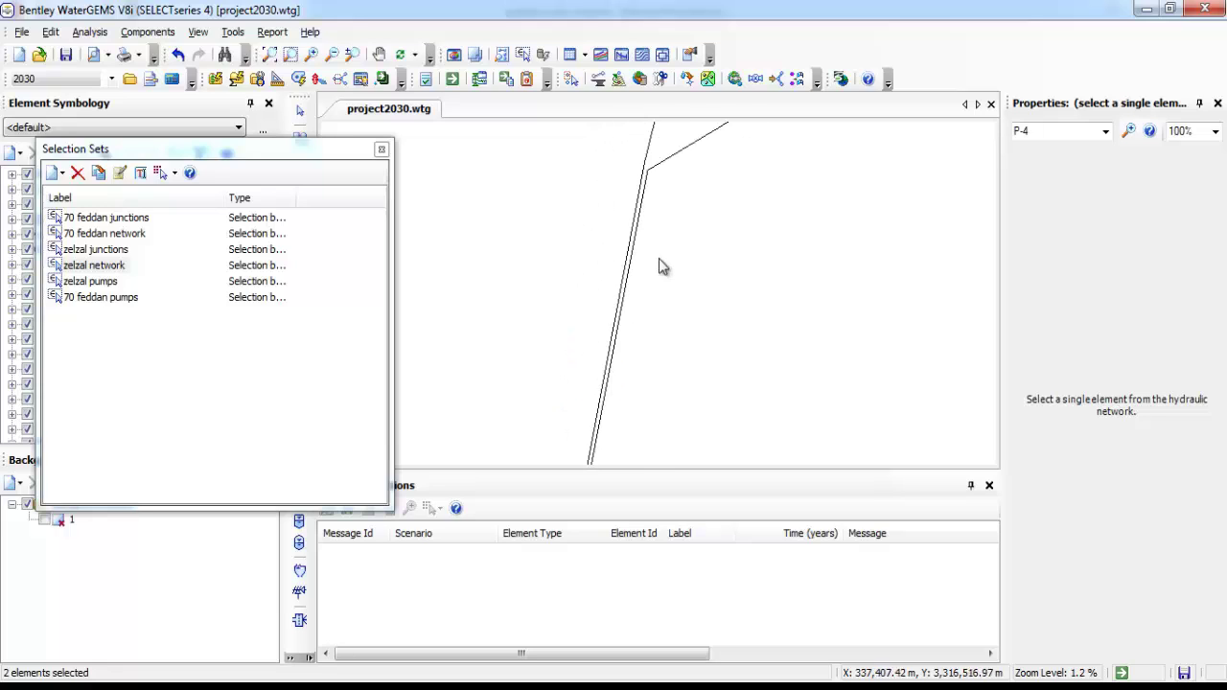
scroll(648, 264, up, 3)
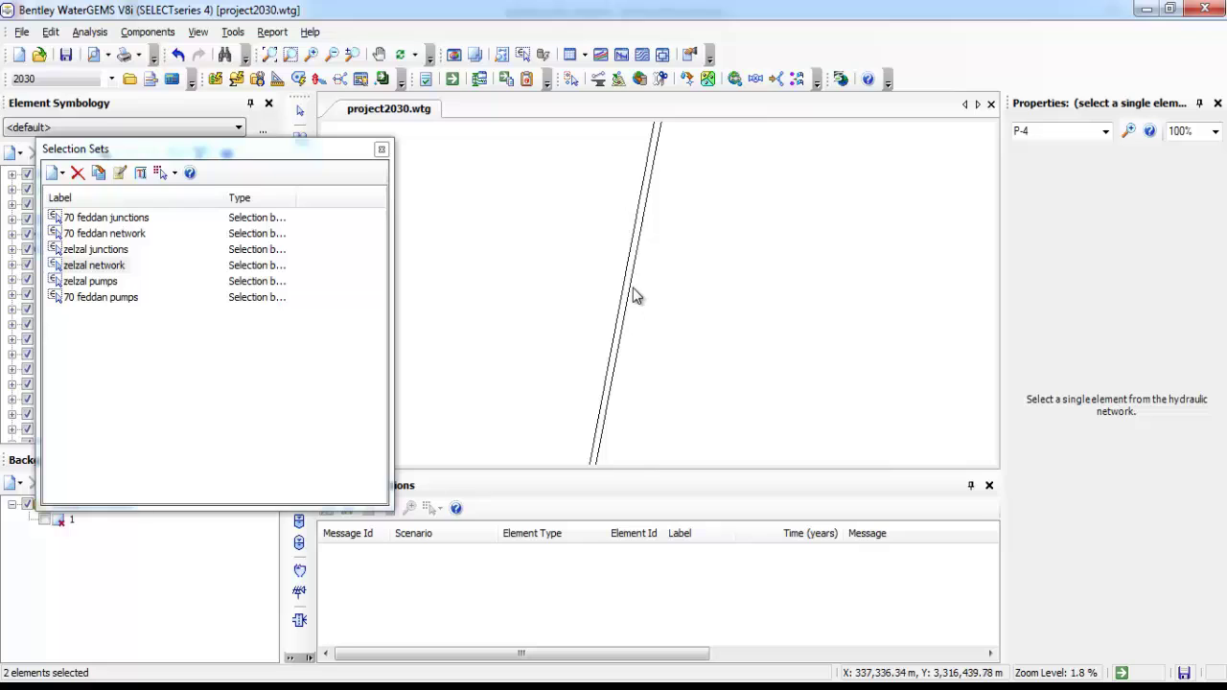
ctrl+click(632, 298)
scroll(636, 354, down, 4)
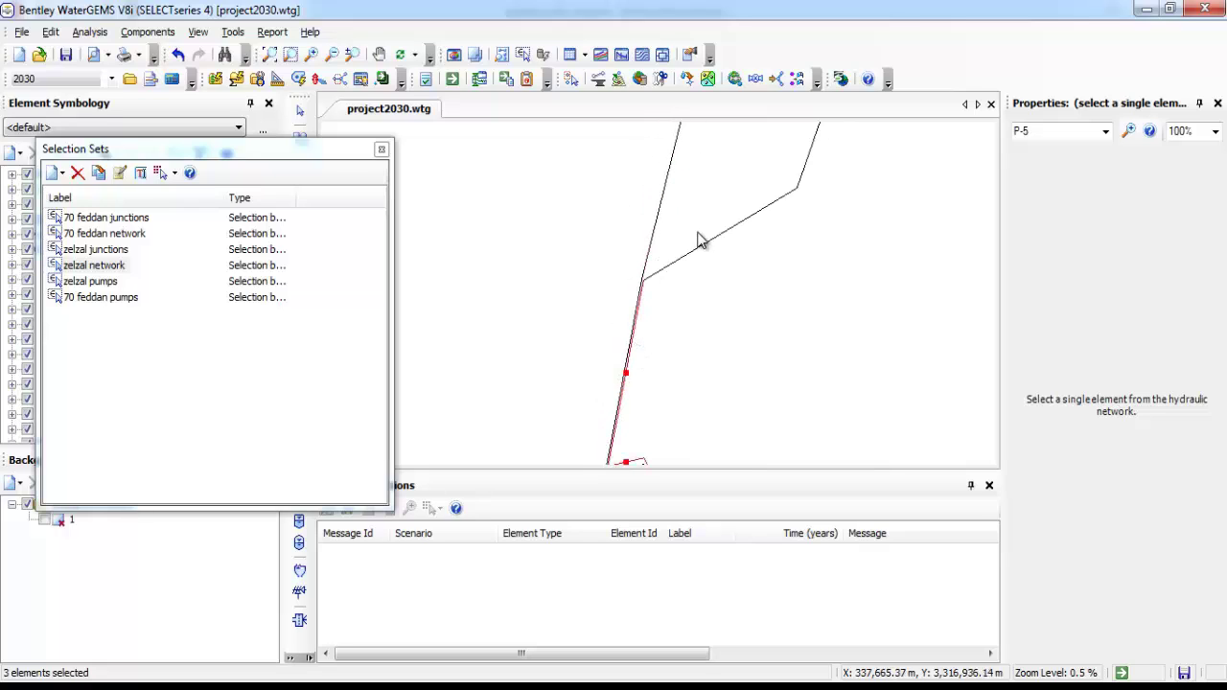
ctrl+click(717, 239)
Extend the selection with pipes of the eastern main line, up to P-69 at the entrance of the northern network
scroll(689, 265, down, 4)
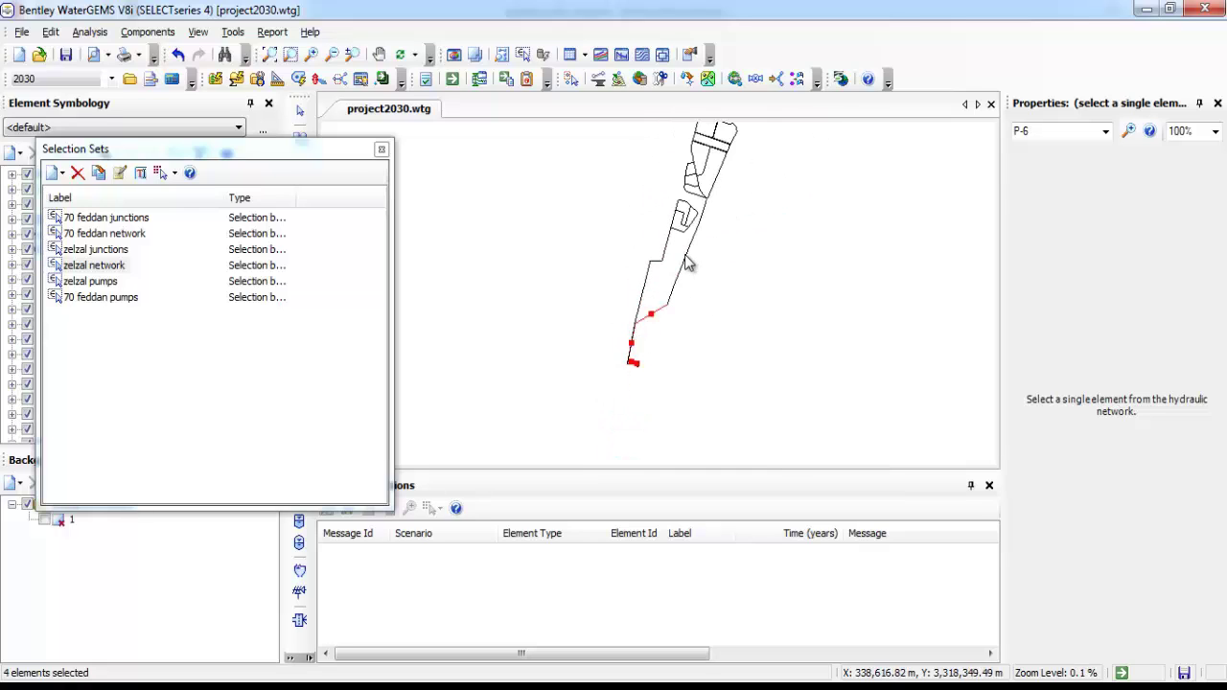
scroll(677, 291, up, 2)
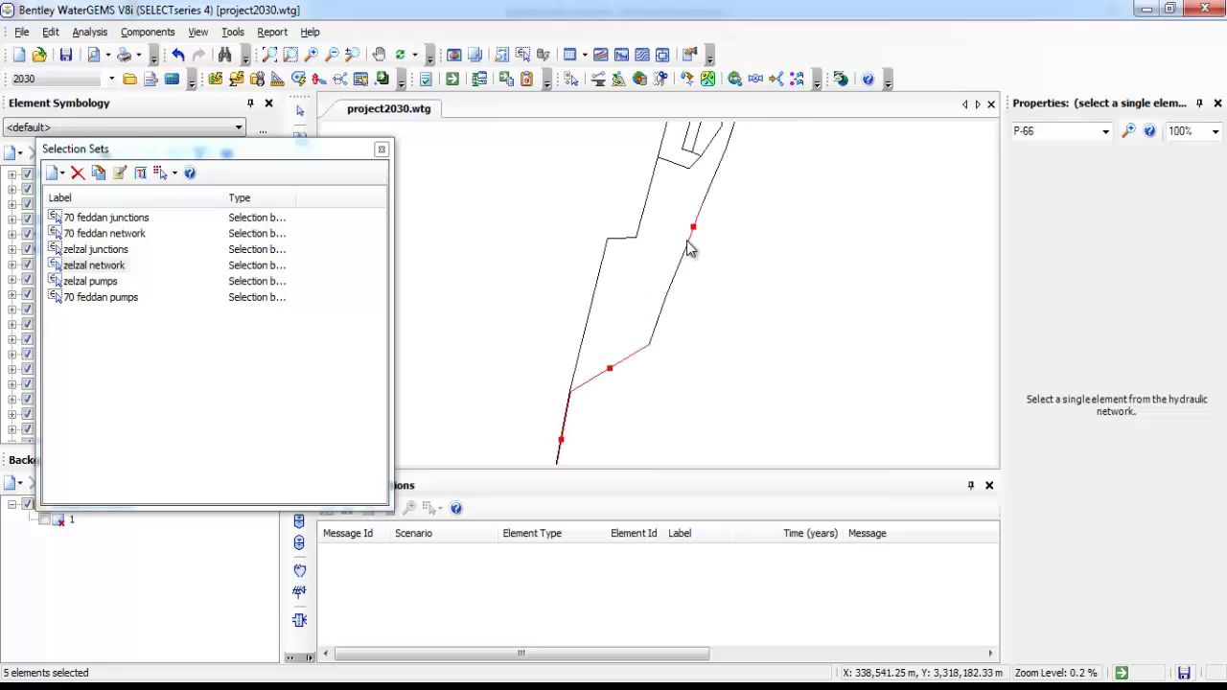
ctrl+click(655, 333)
scroll(710, 288, up, 4)
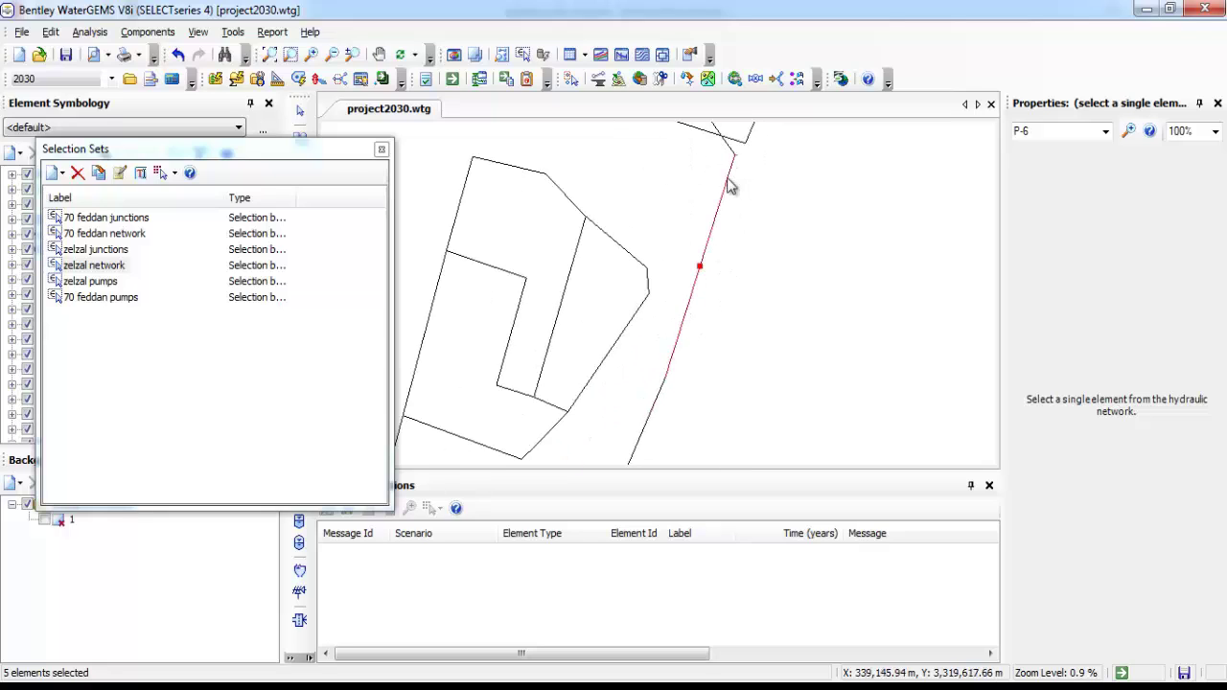
scroll(728, 197, down, 4)
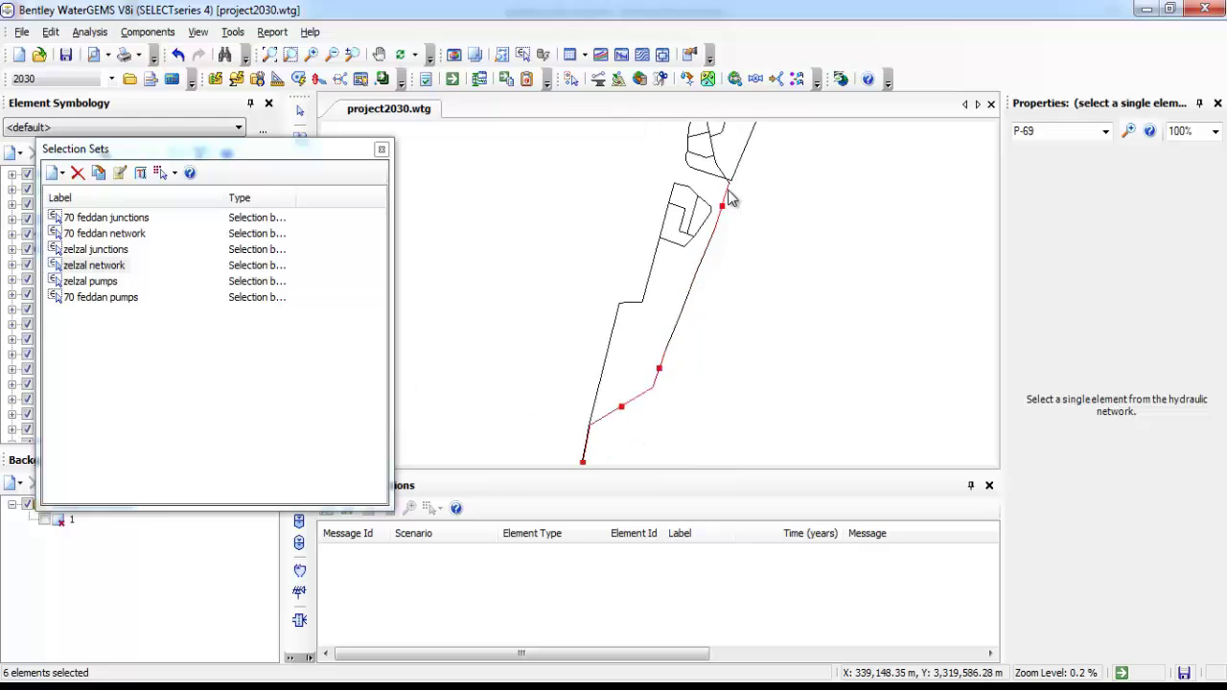
scroll(716, 272, up, 8)
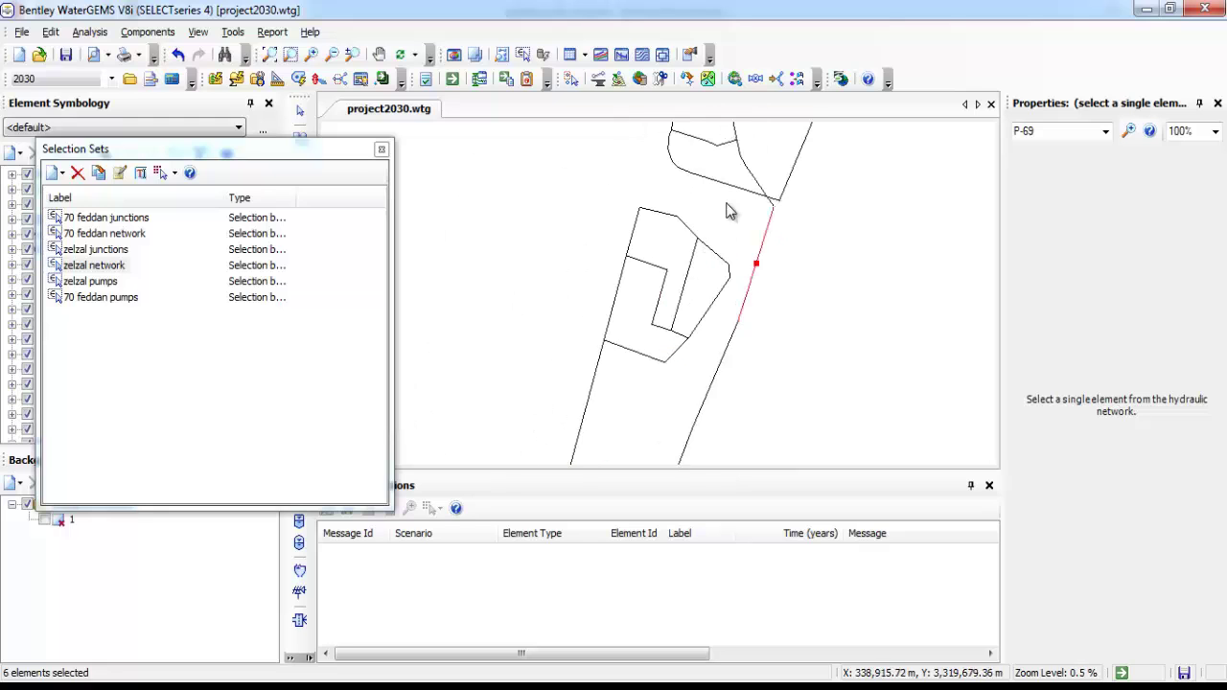
scroll(848, 360, down, 4)
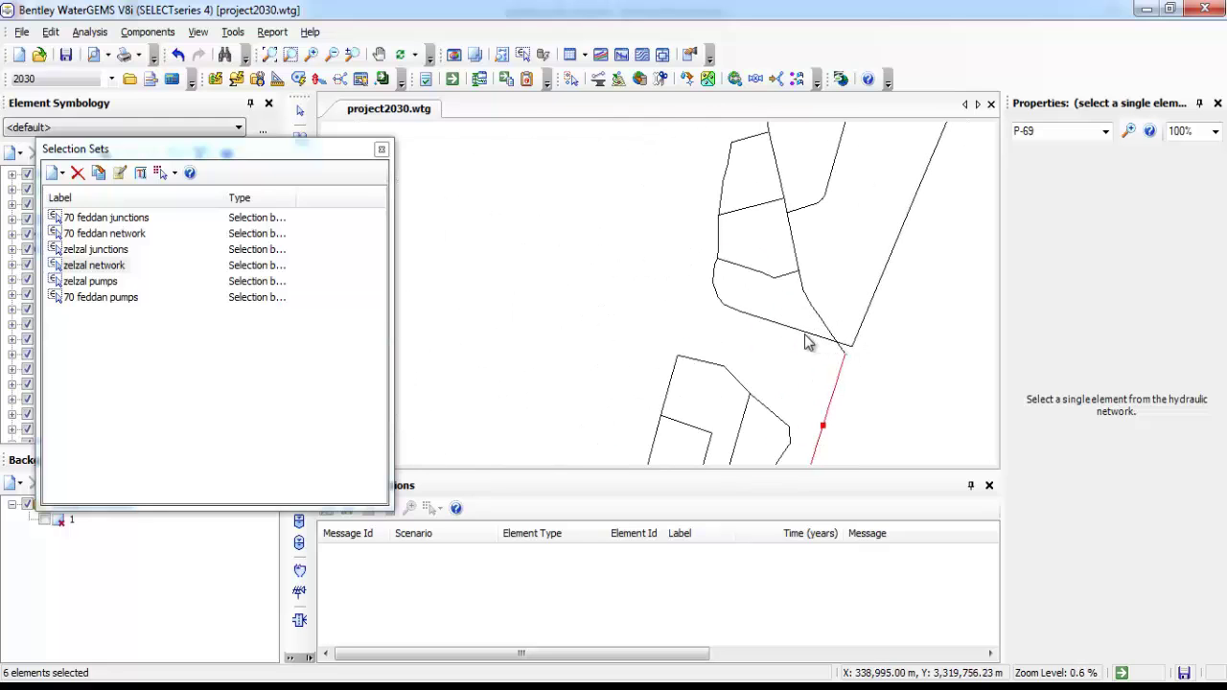
Add the pipes around the southernmost loop of the northern network and the adjoining eastern main pipe to the selection
ctrl+click(801, 335)
ctrl+click(760, 273)
ctrl+click(794, 242)
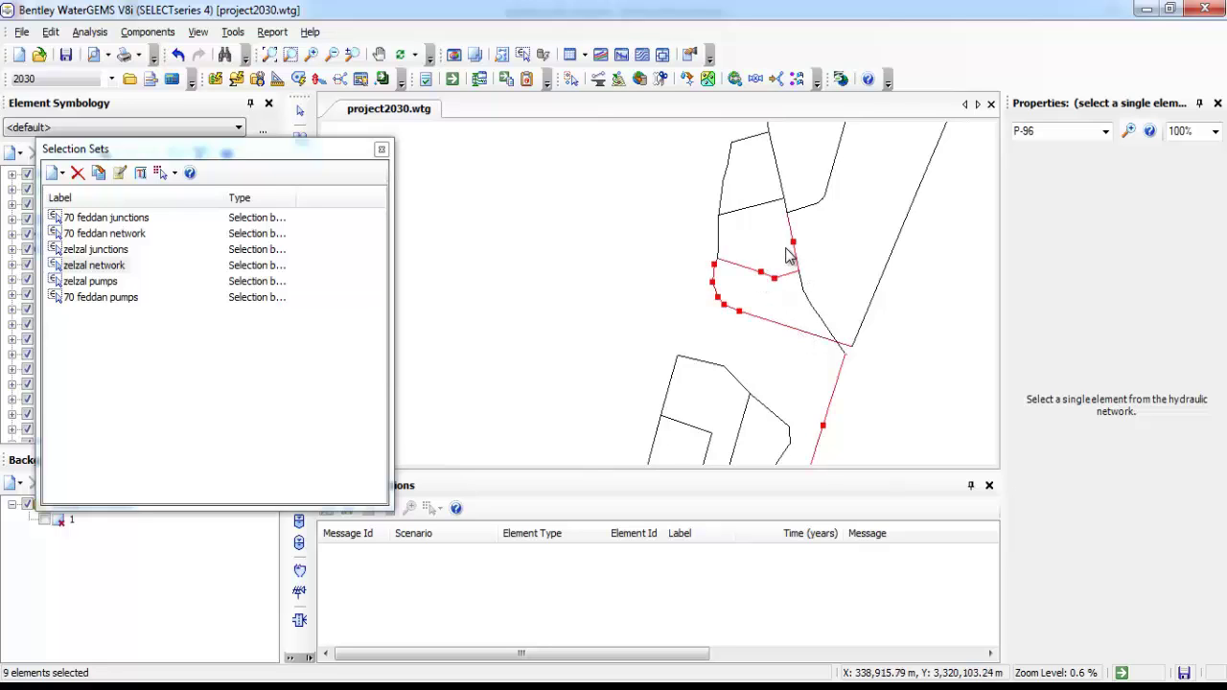
ctrl+click(794, 250)
ctrl+click(821, 312)
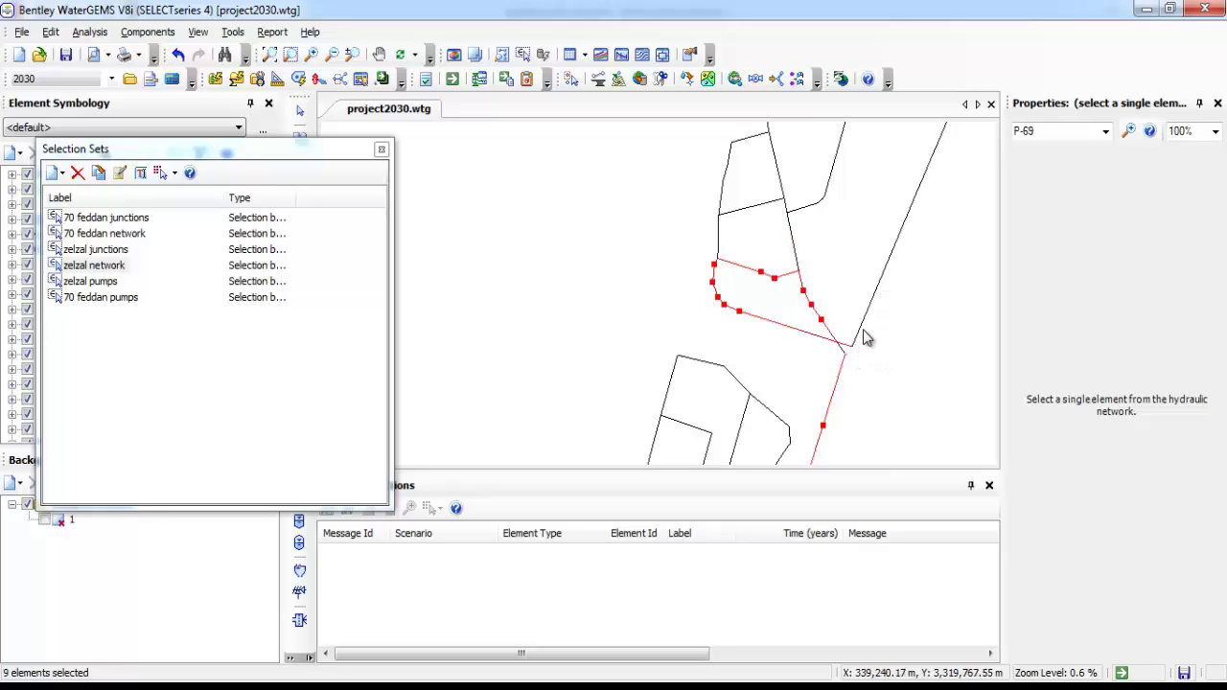
ctrl+click(866, 328)
Add the inner branch and the western loop pipes between the southernmost loop and the parallel cross lines to the selection
scroll(775, 394, down, 1)
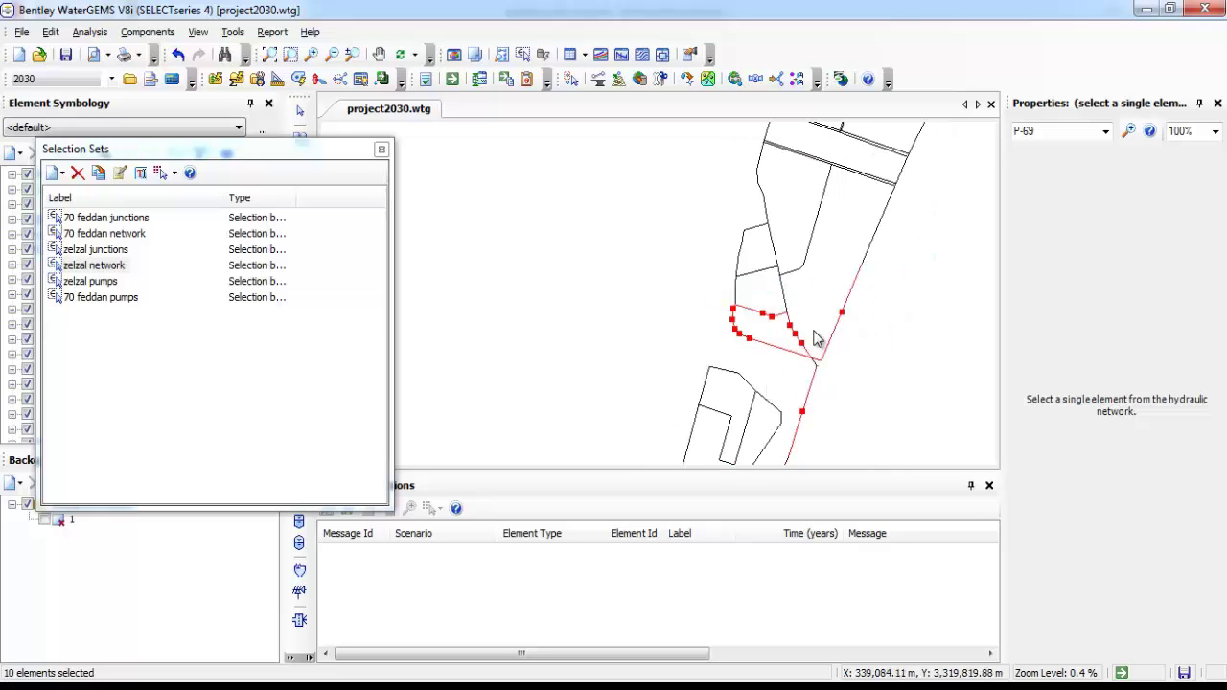
ctrl+click(820, 215)
ctrl+click(761, 188)
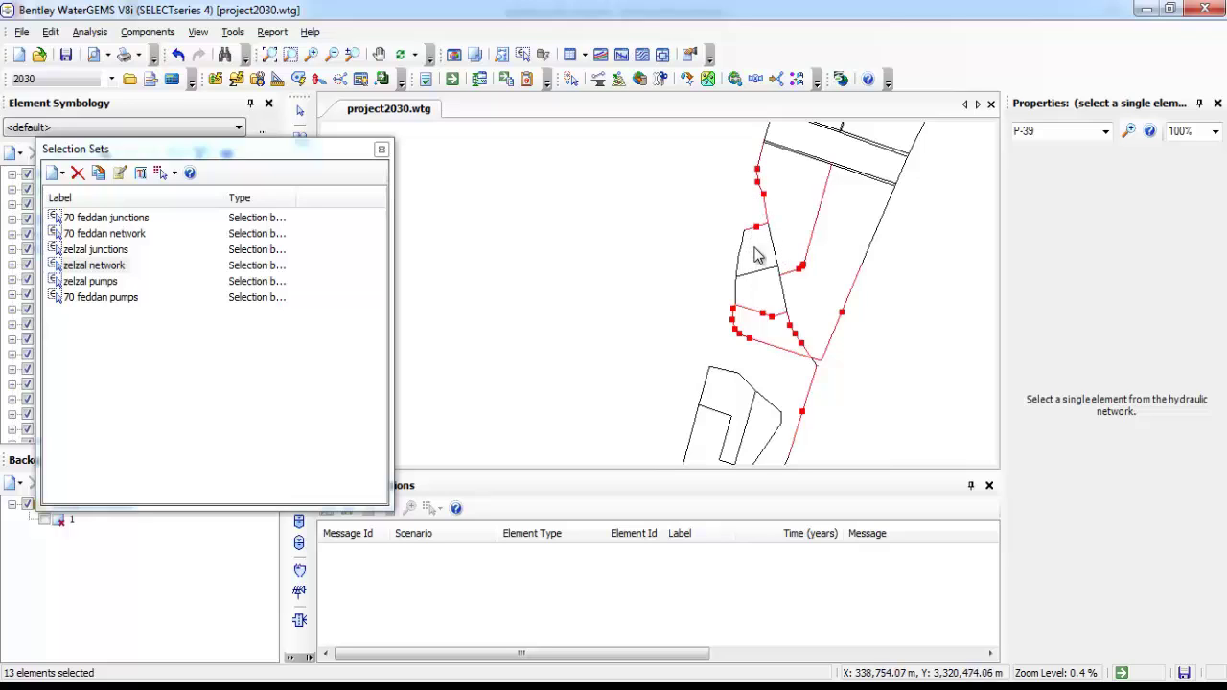
ctrl+click(741, 257)
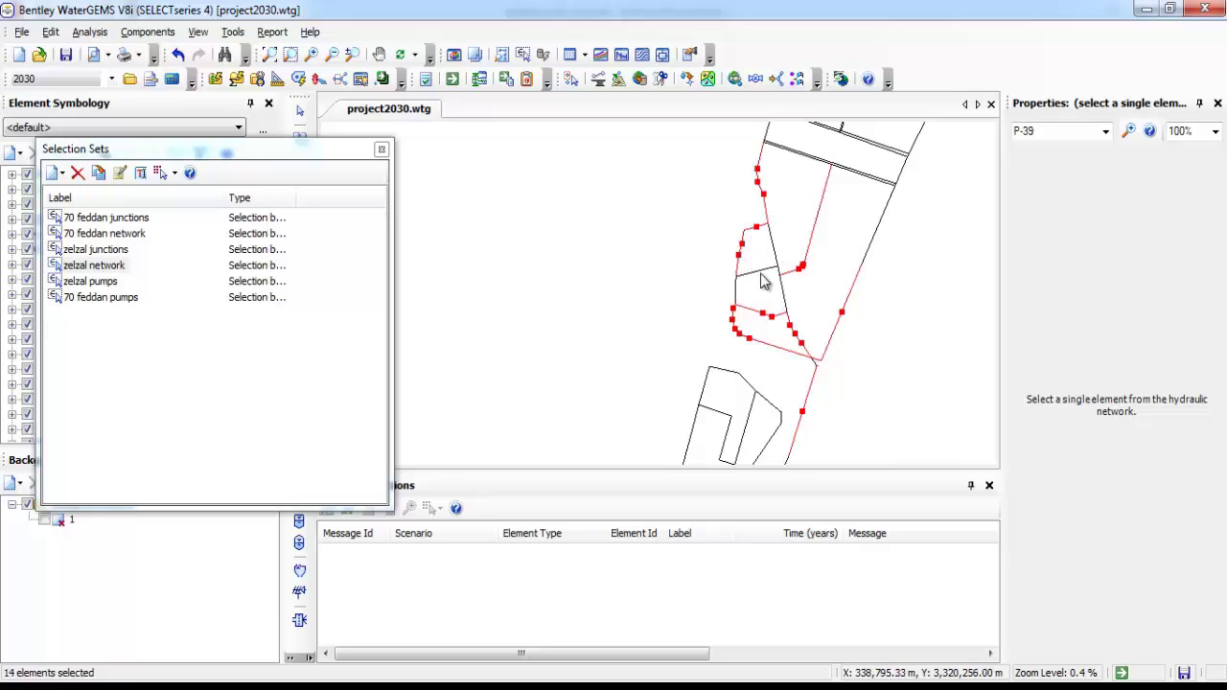
ctrl+click(732, 289)
ctrl+click(737, 293)
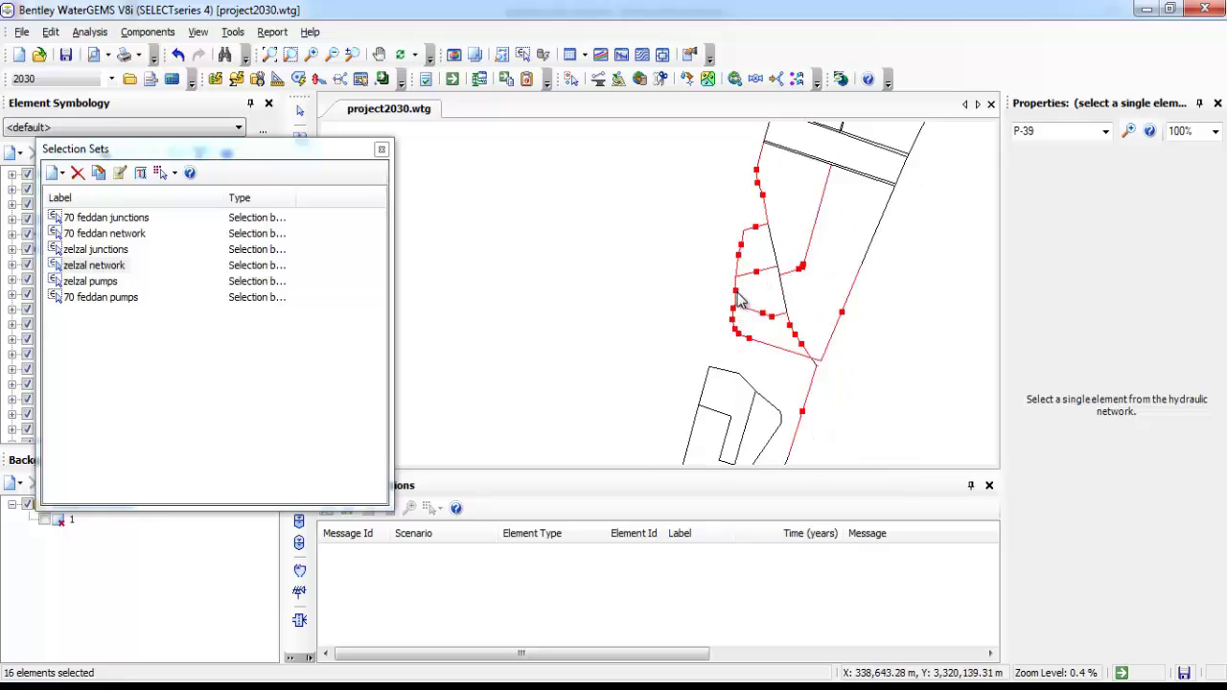
Add the outer pipes of the northwestern block and the north edge pipe of the northeastern block to the selection
scroll(749, 344, down, 2)
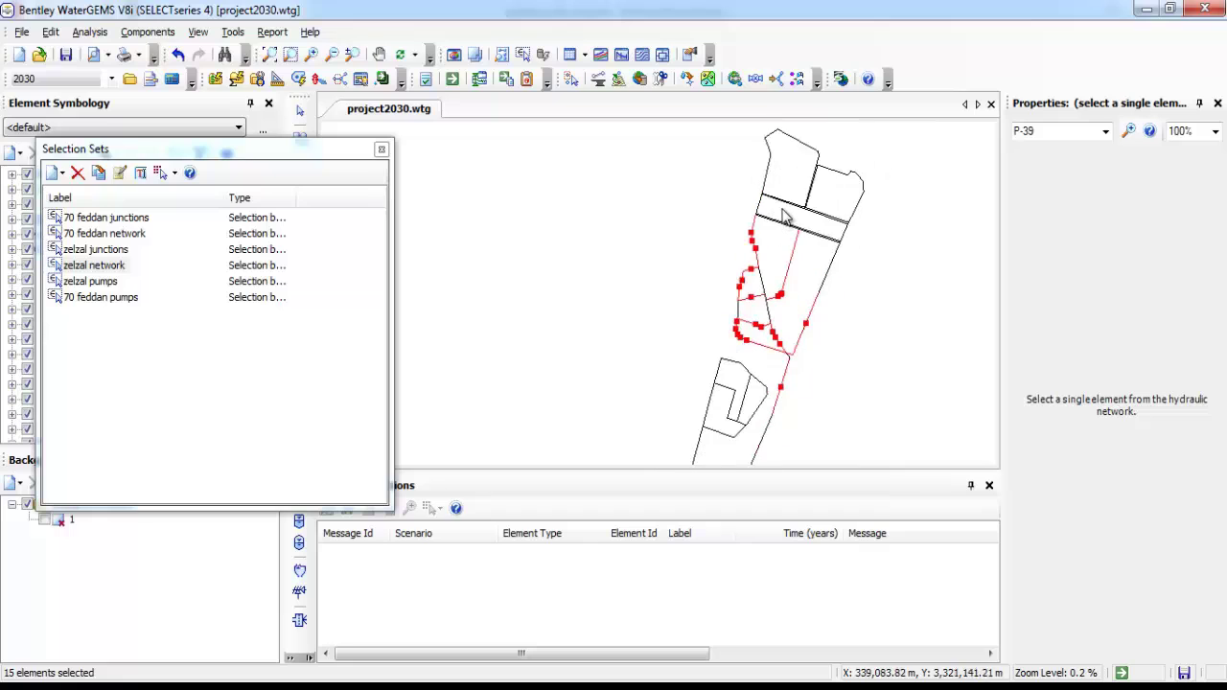
scroll(772, 184, up, 2)
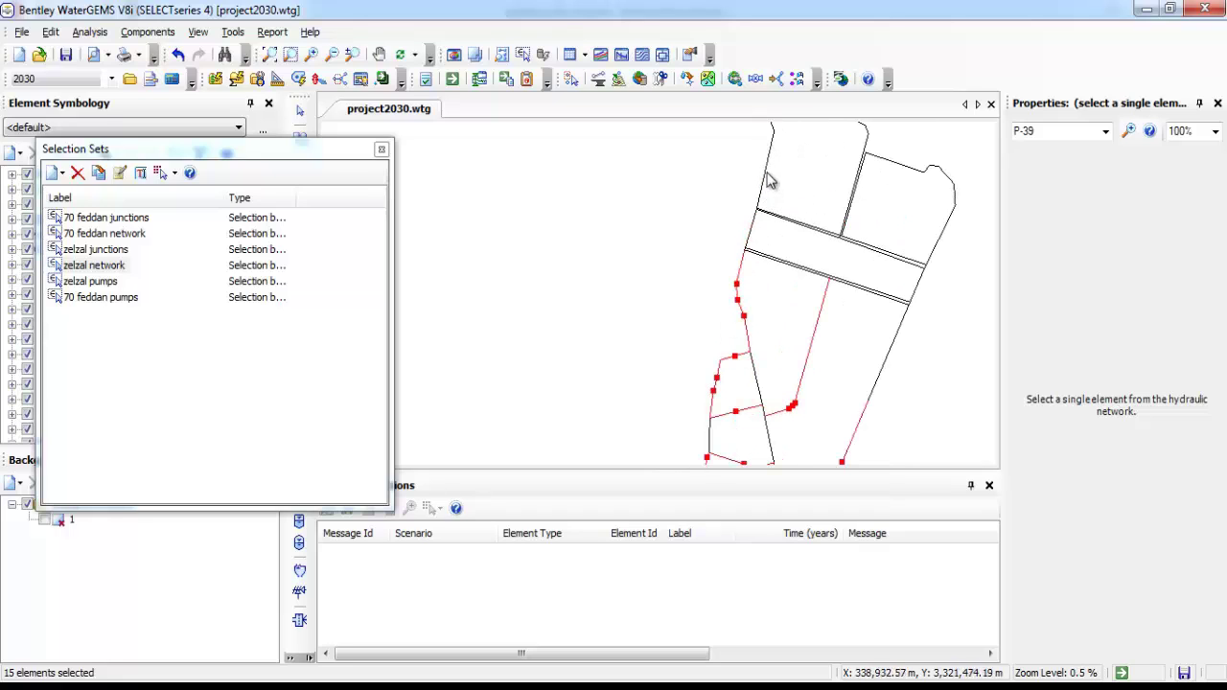
scroll(806, 259, down, 2)
ctrl+click(816, 160)
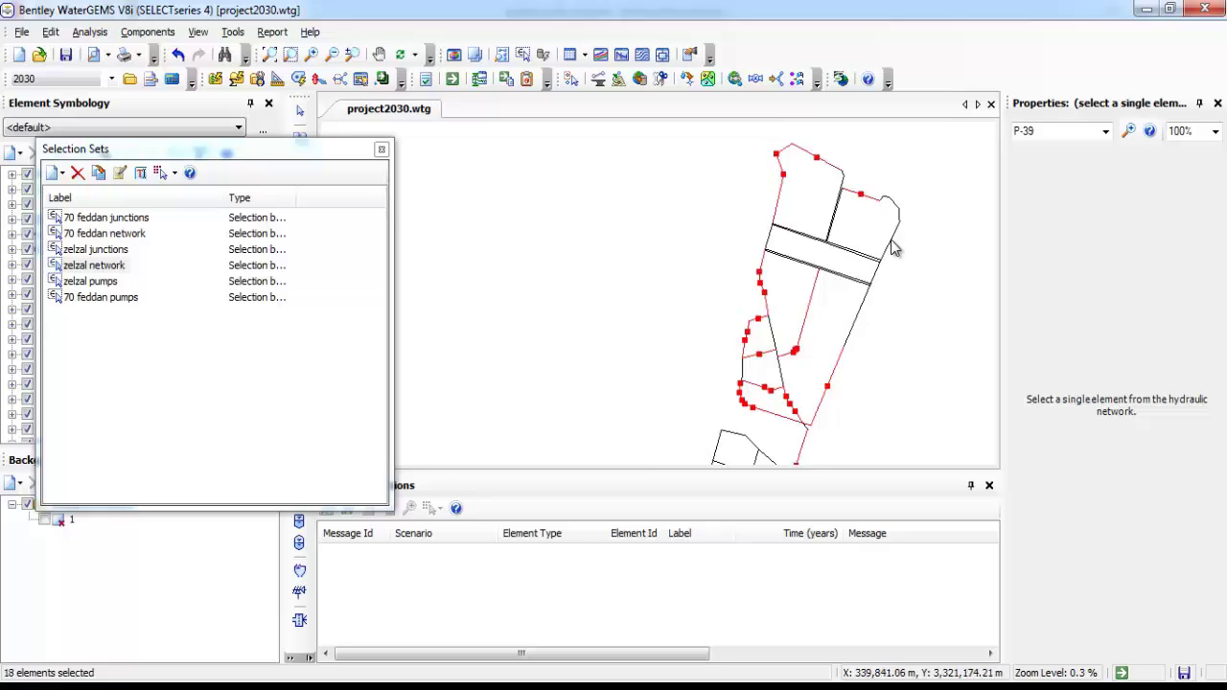
Add the eastern and northeastern edge pipes and the inner double line of the northeastern block to the selection
scroll(902, 219, up, 3)
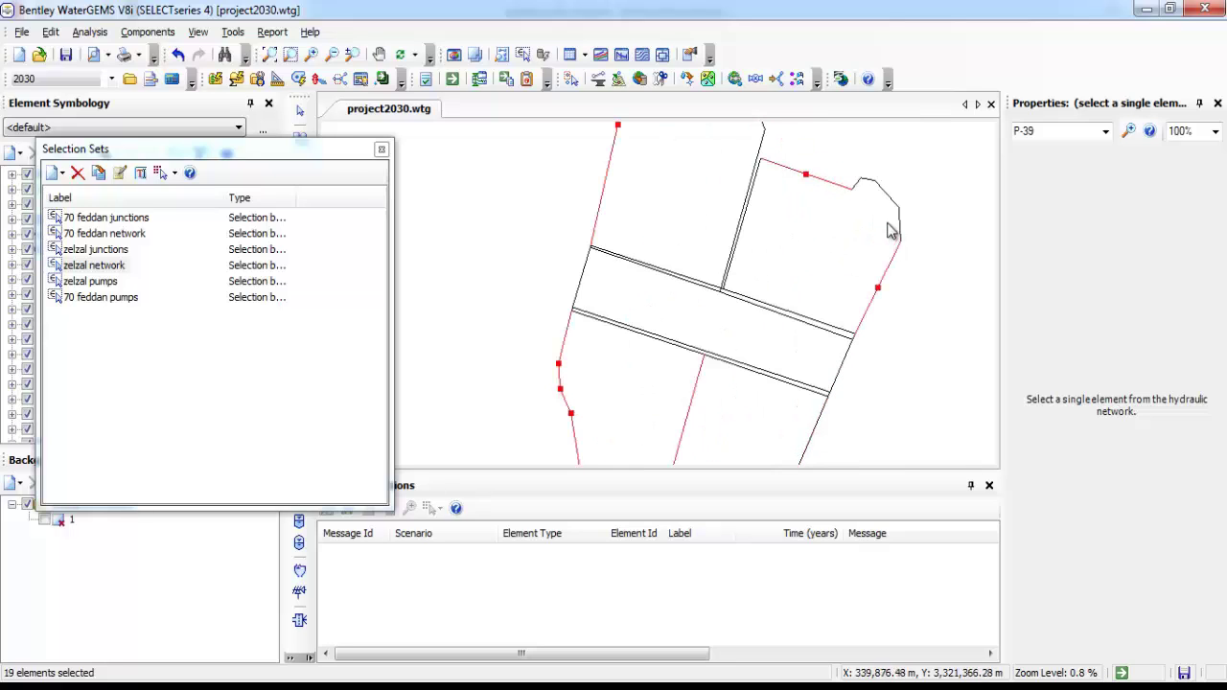
ctrl+click(901, 224)
ctrl+click(884, 195)
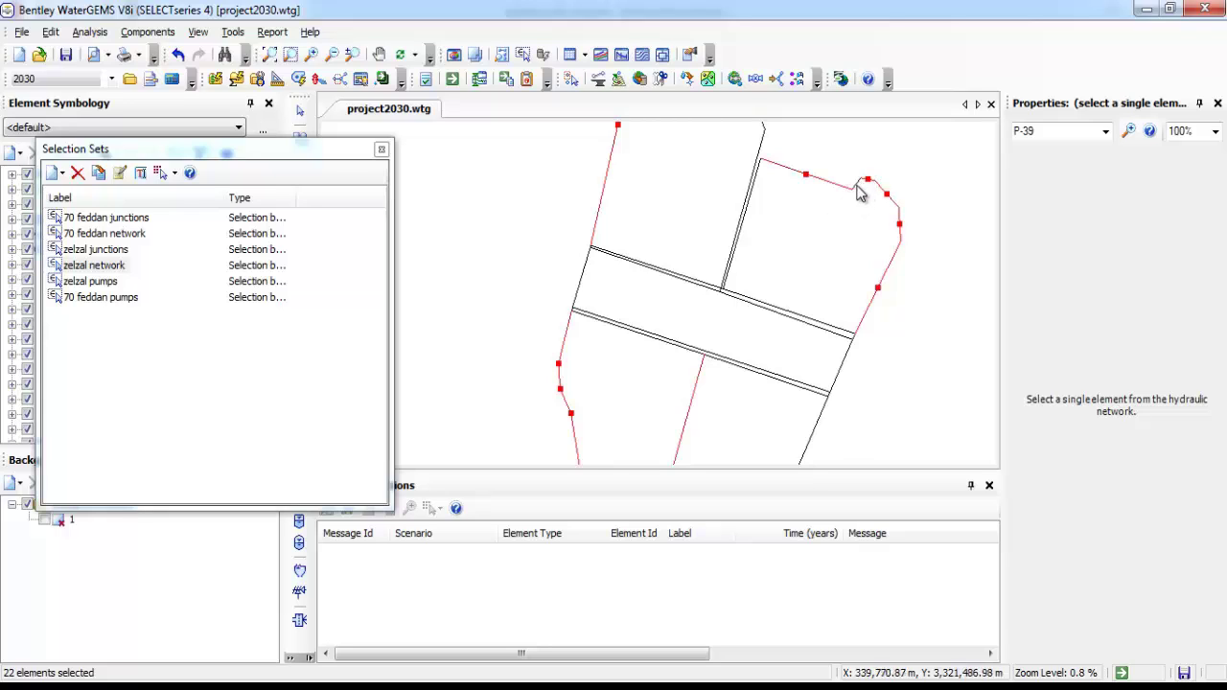
ctrl+click(859, 191)
ctrl+click(743, 224)
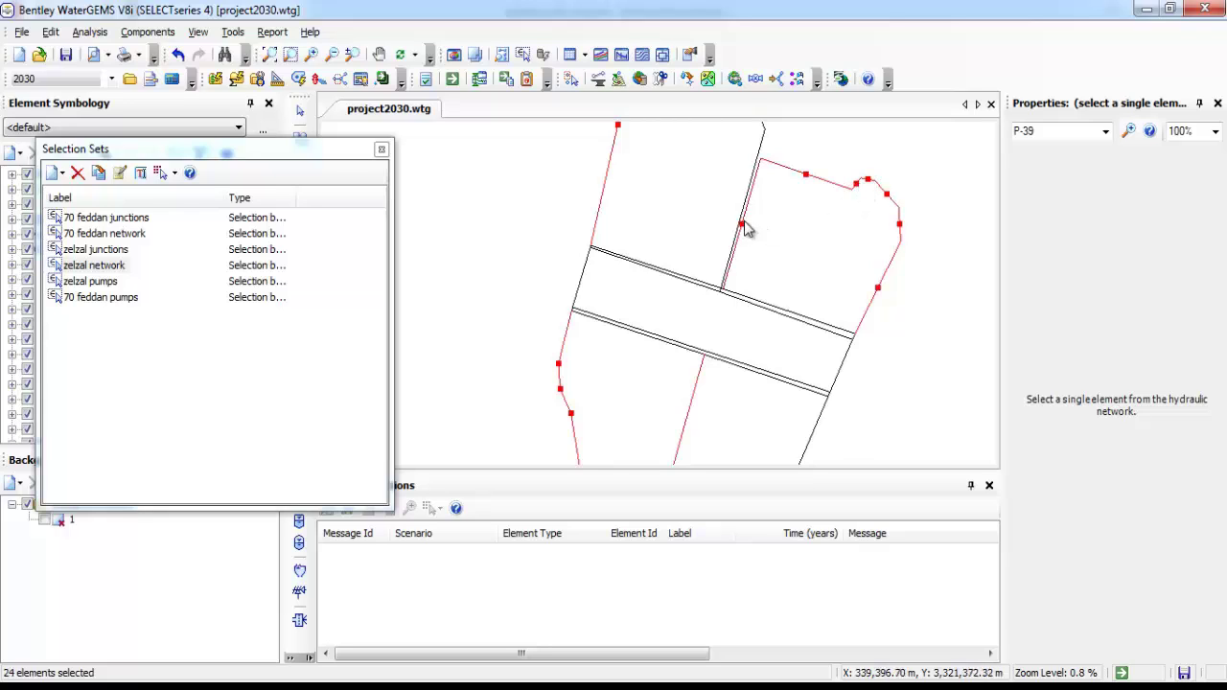
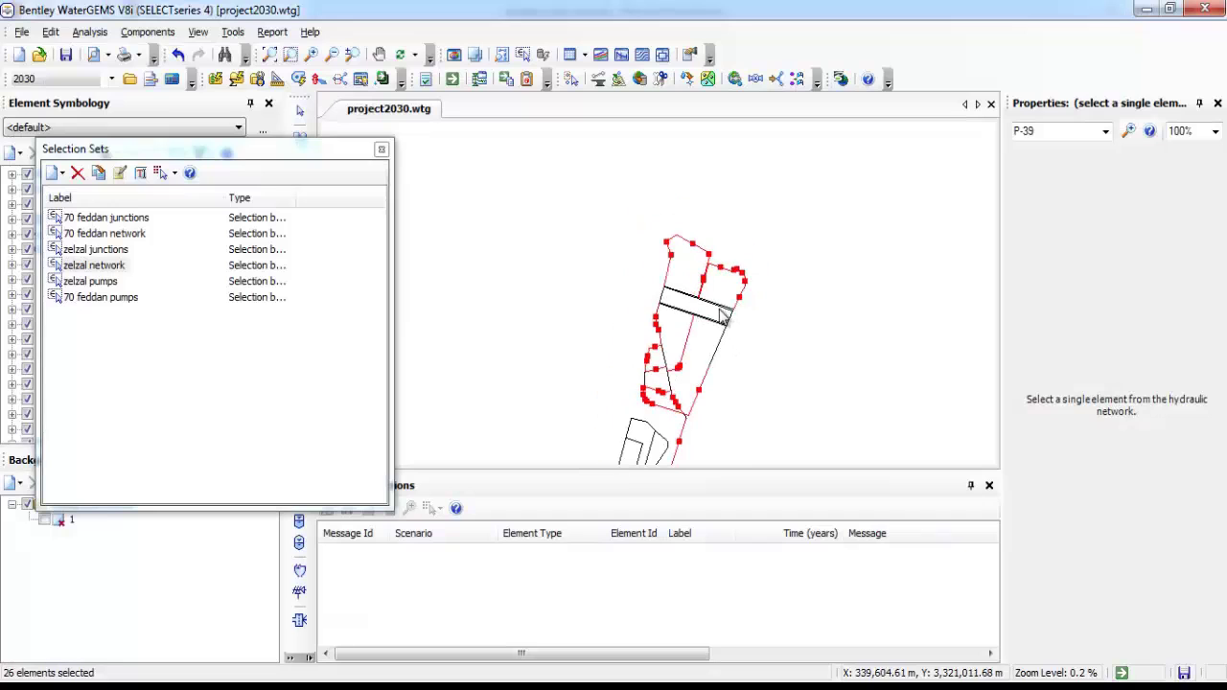
Replace the selection with the four pipes of the upper parallel cross lines and the two parallel pipes between the northern blocks
click(731, 345)
scroll(733, 305, down, 2)
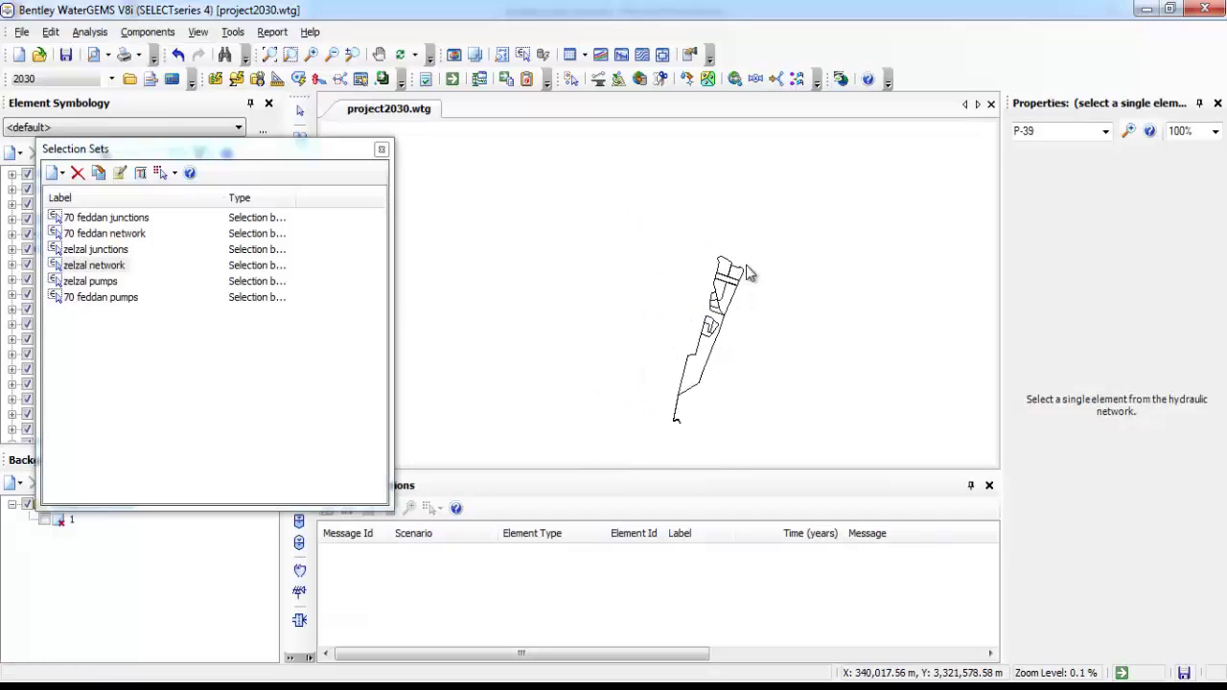
scroll(729, 303, up, 7)
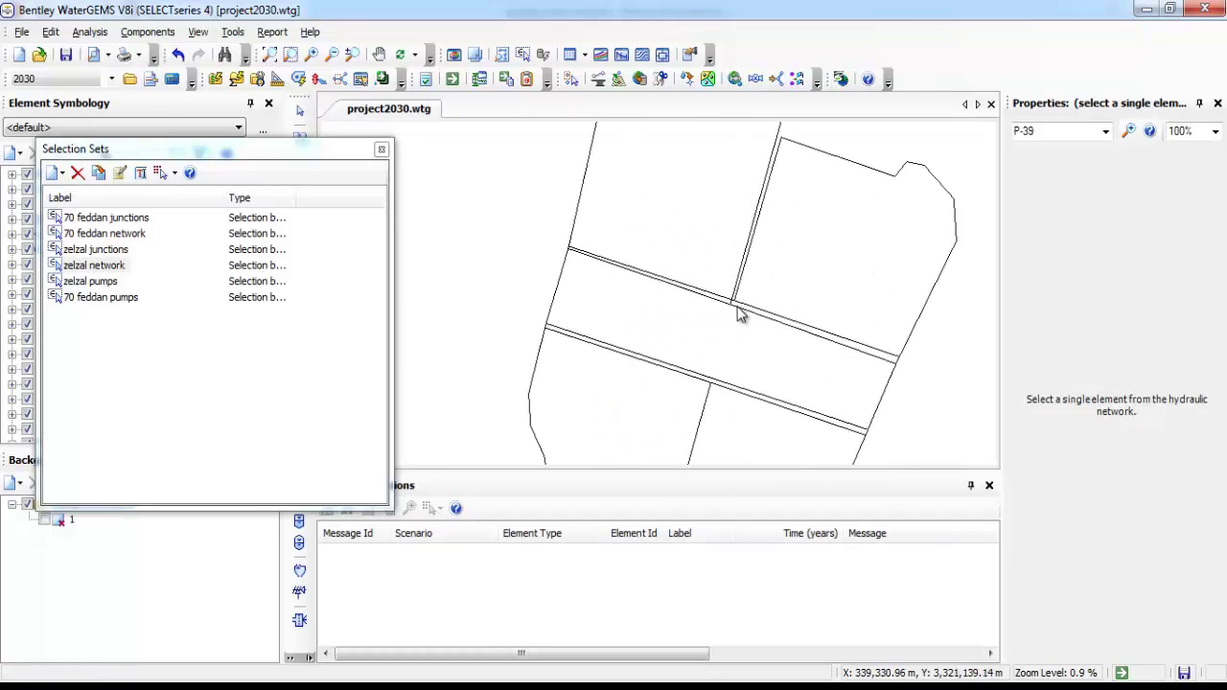
scroll(758, 286, down, 1)
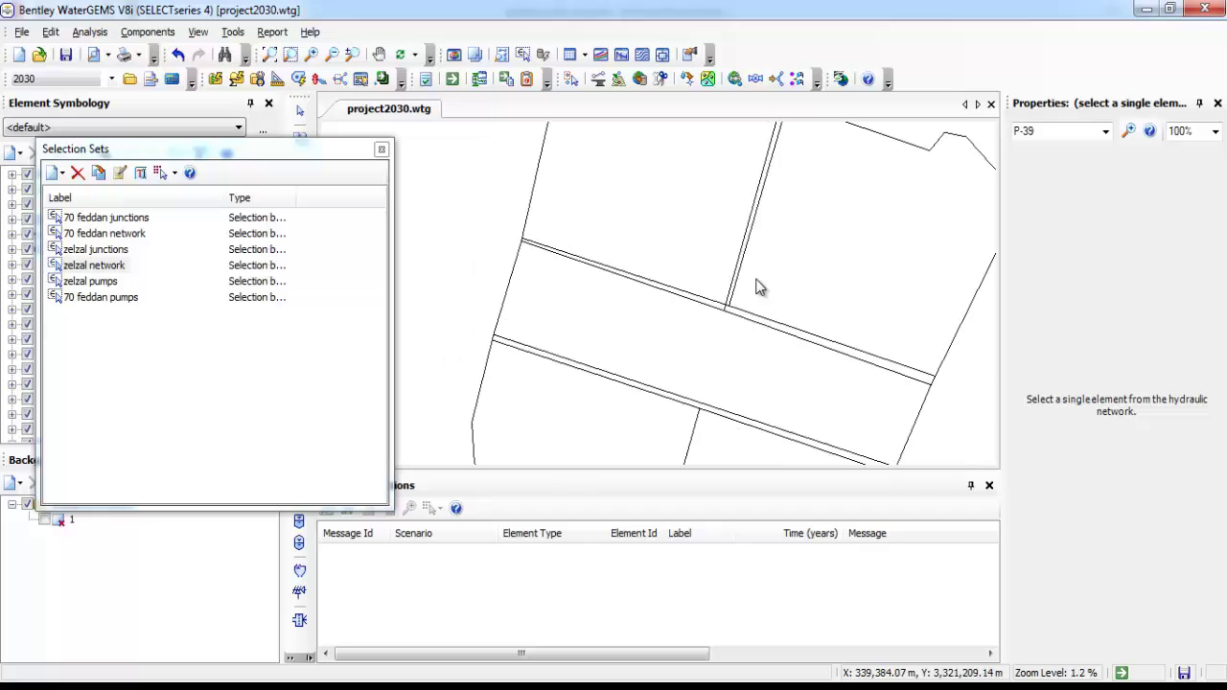
click(814, 343)
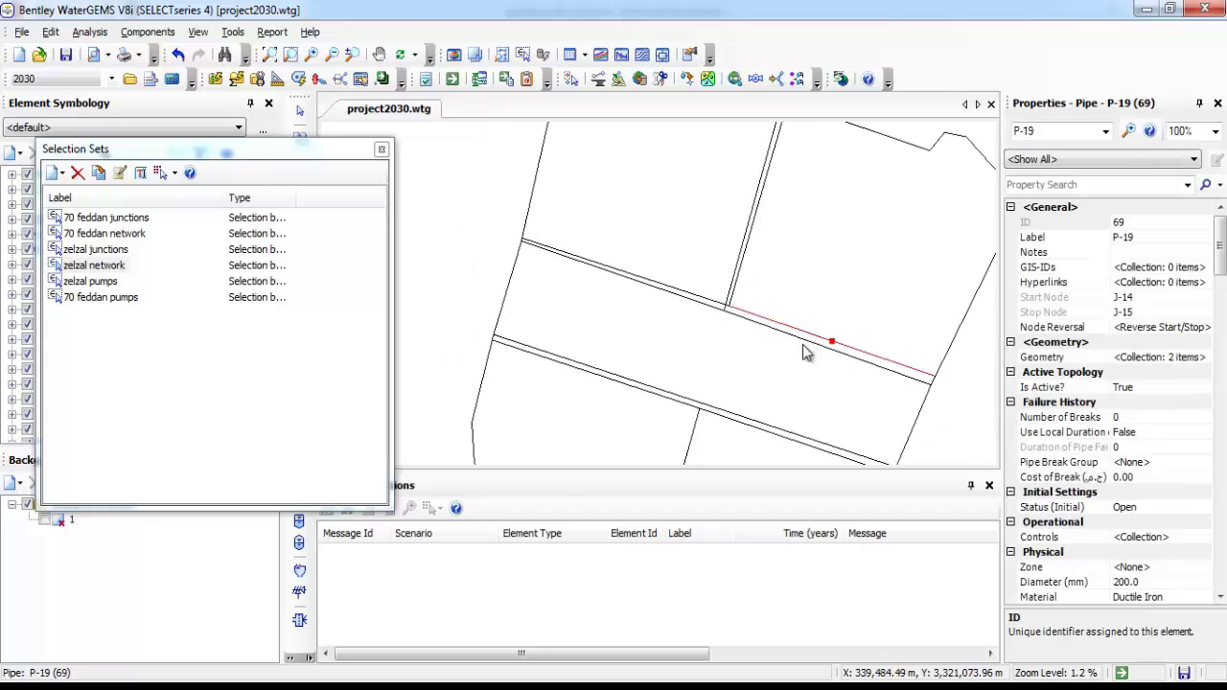
ctrl+click(815, 347)
ctrl+click(690, 299)
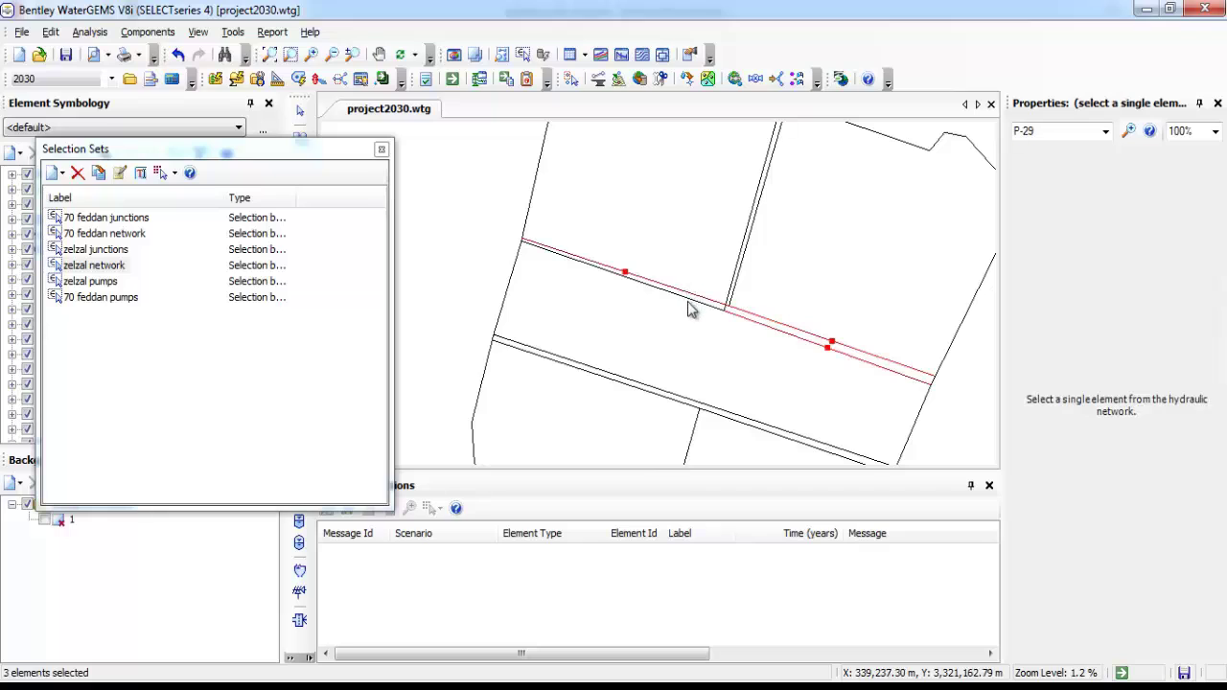
ctrl+click(736, 280)
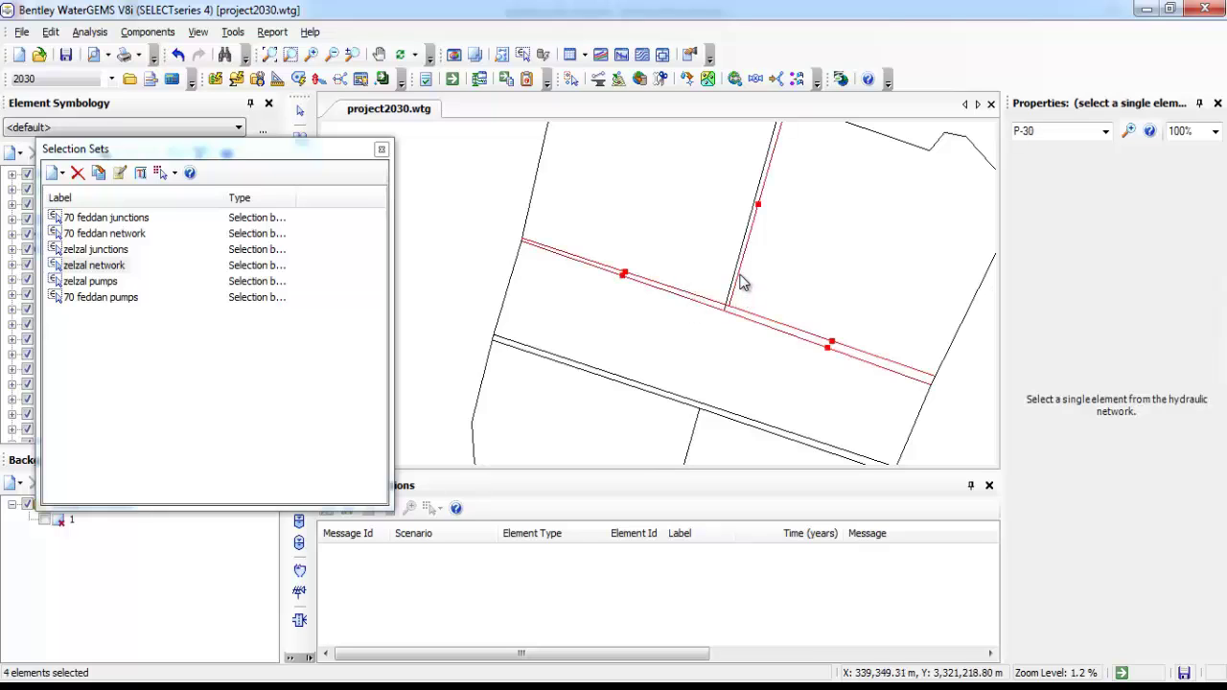
ctrl+click(735, 275)
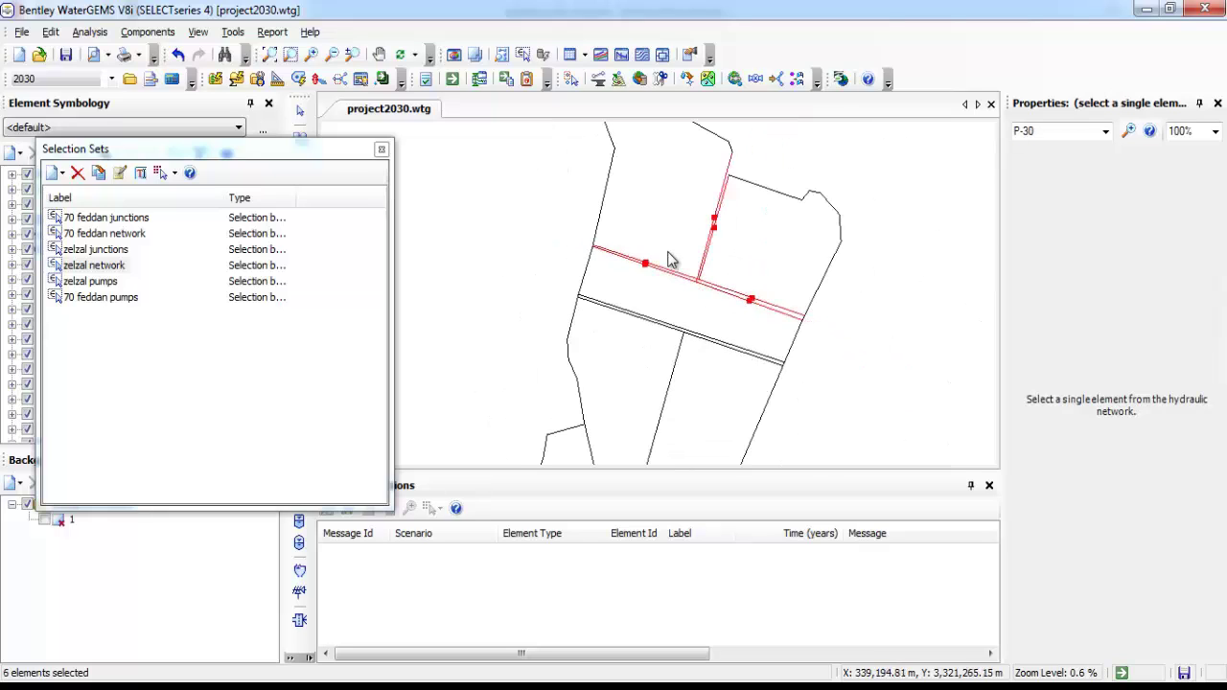
Open the selected pipes as a group in the Pipe Table and globally set their local minor loss coefficient to 0.4
scroll(670, 252, down, 2)
right_click(714, 247)
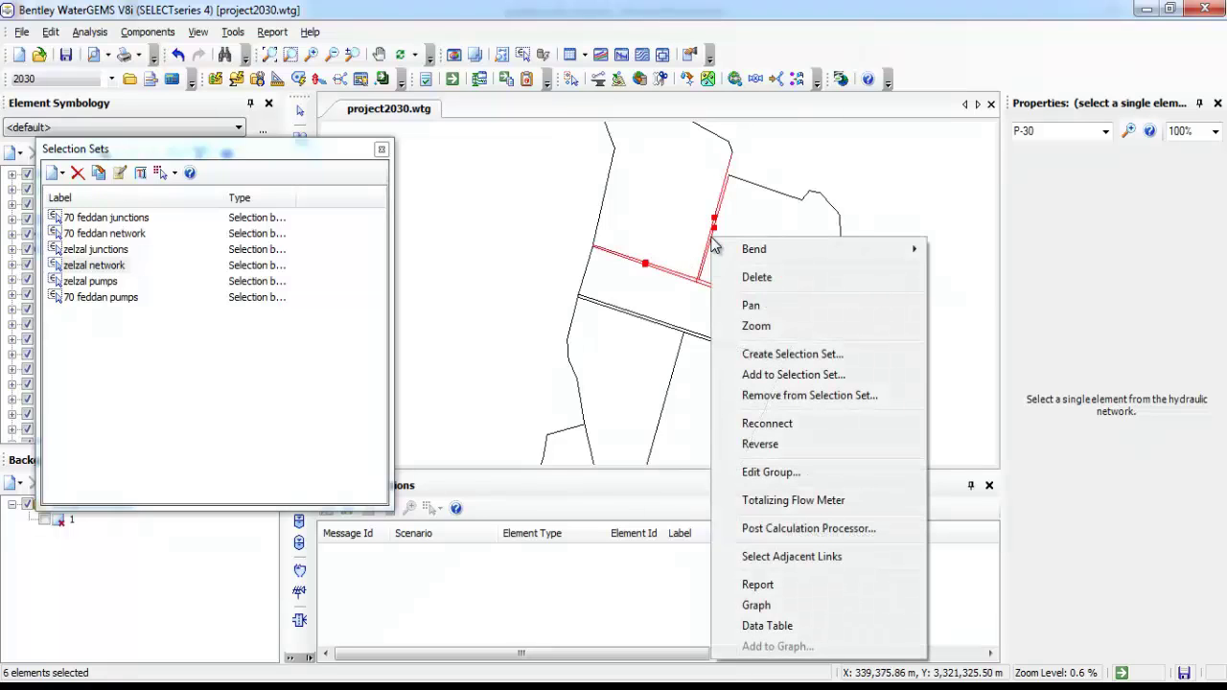
click(766, 474)
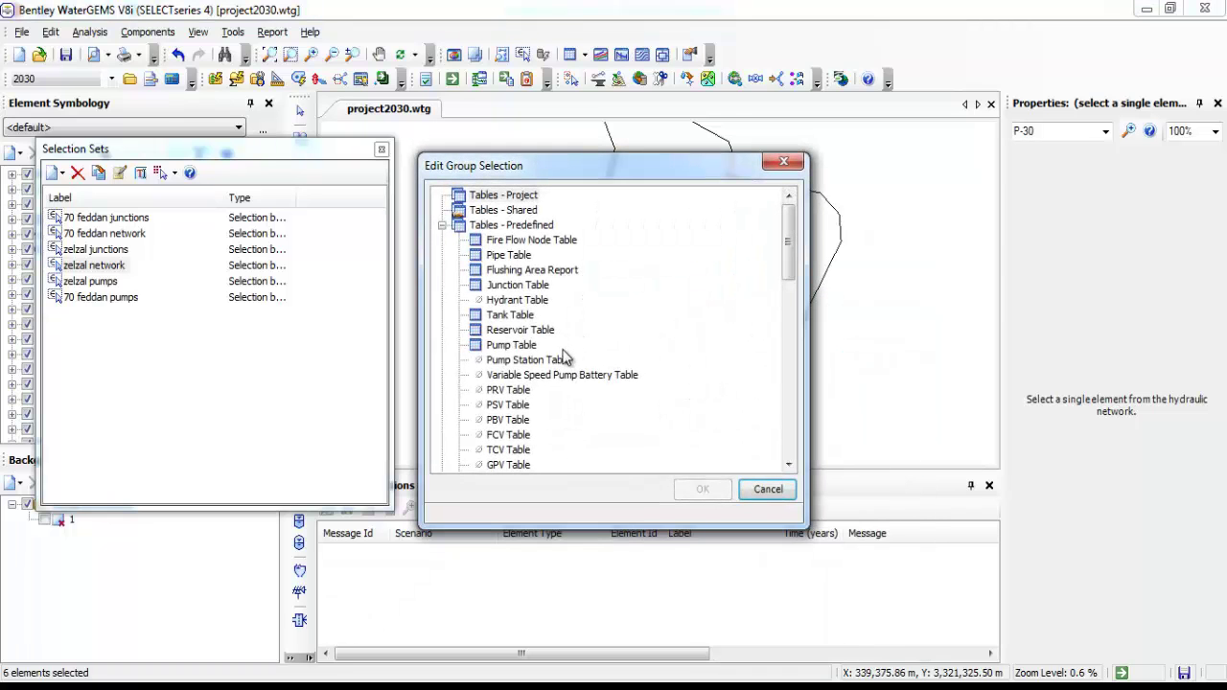
double_click(508, 256)
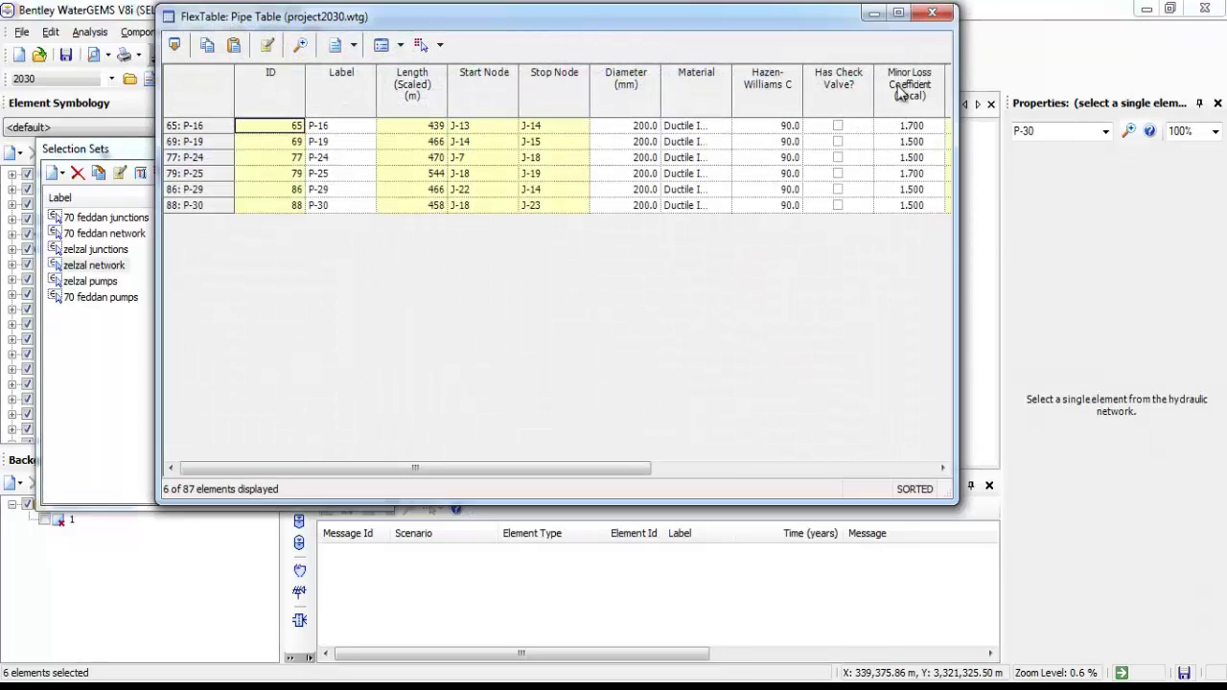
right_click(901, 92)
click(951, 141)
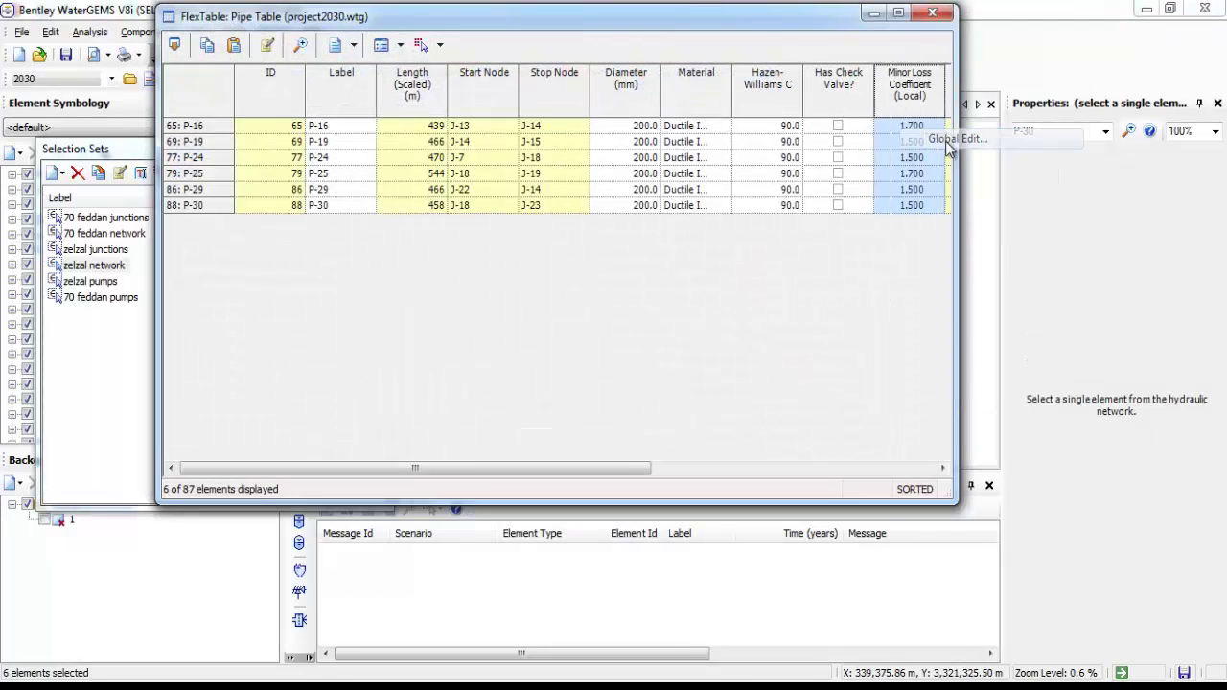
key(alt+Tab)
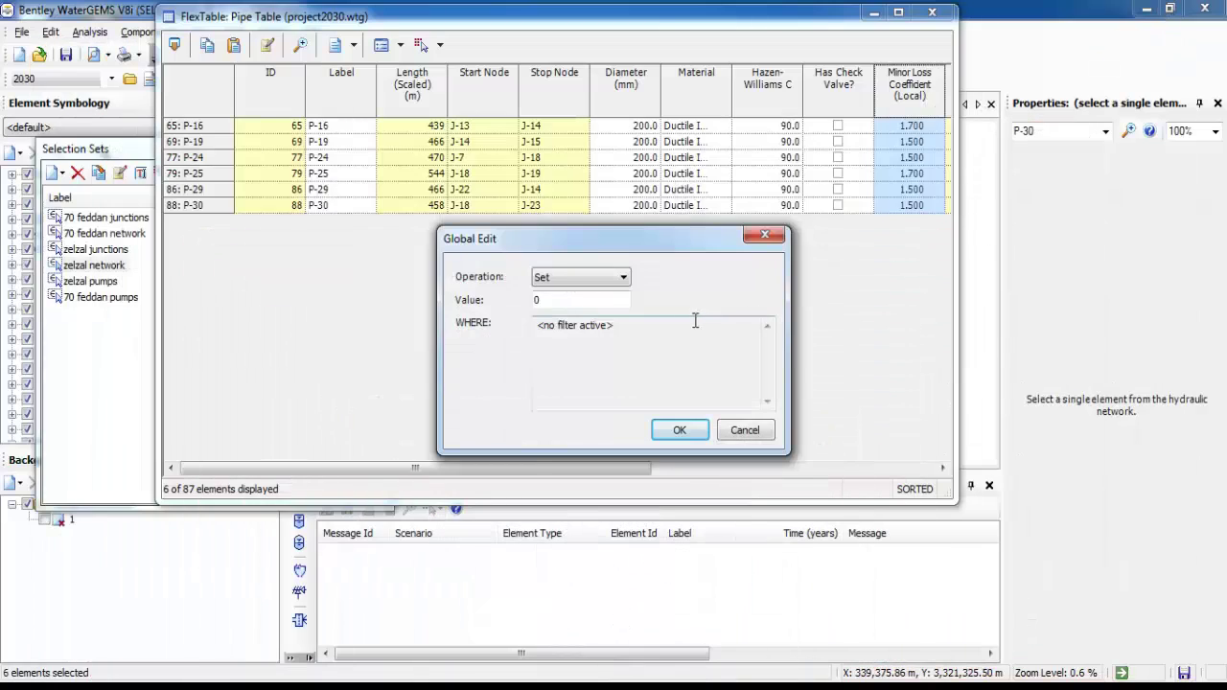
click(609, 301)
key(Return)
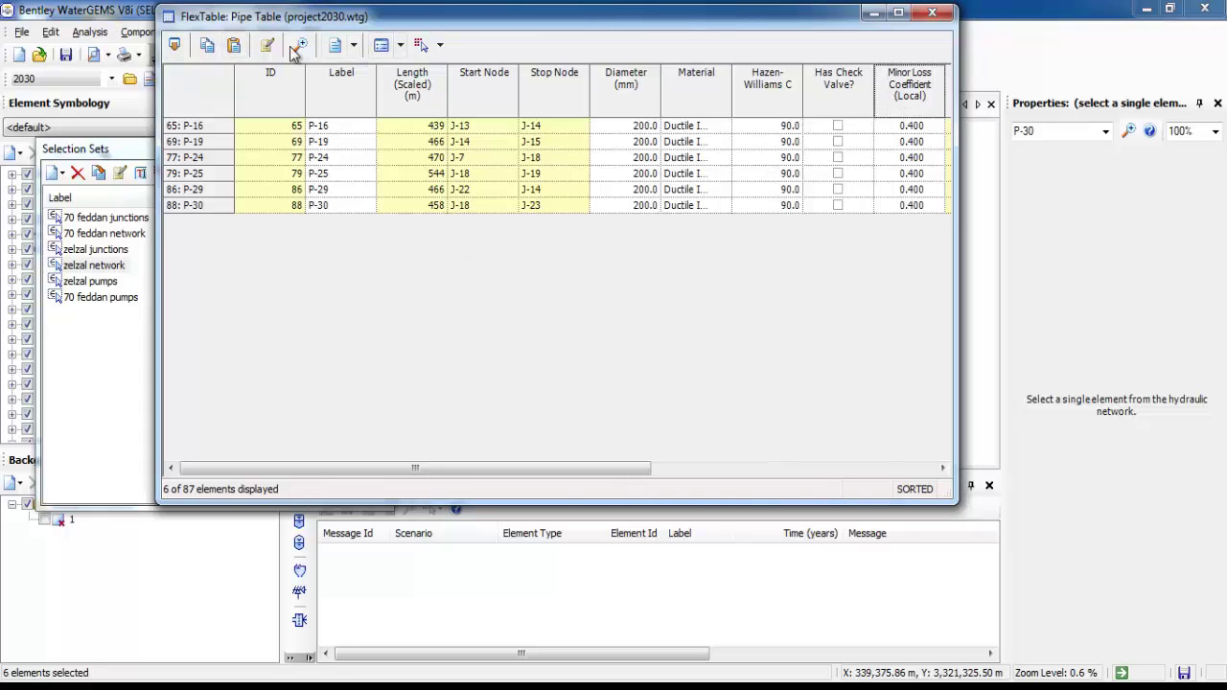
Globally add 1.7 to the six pipes' local minor loss coefficient and close the Pipe Table
right_click(919, 95)
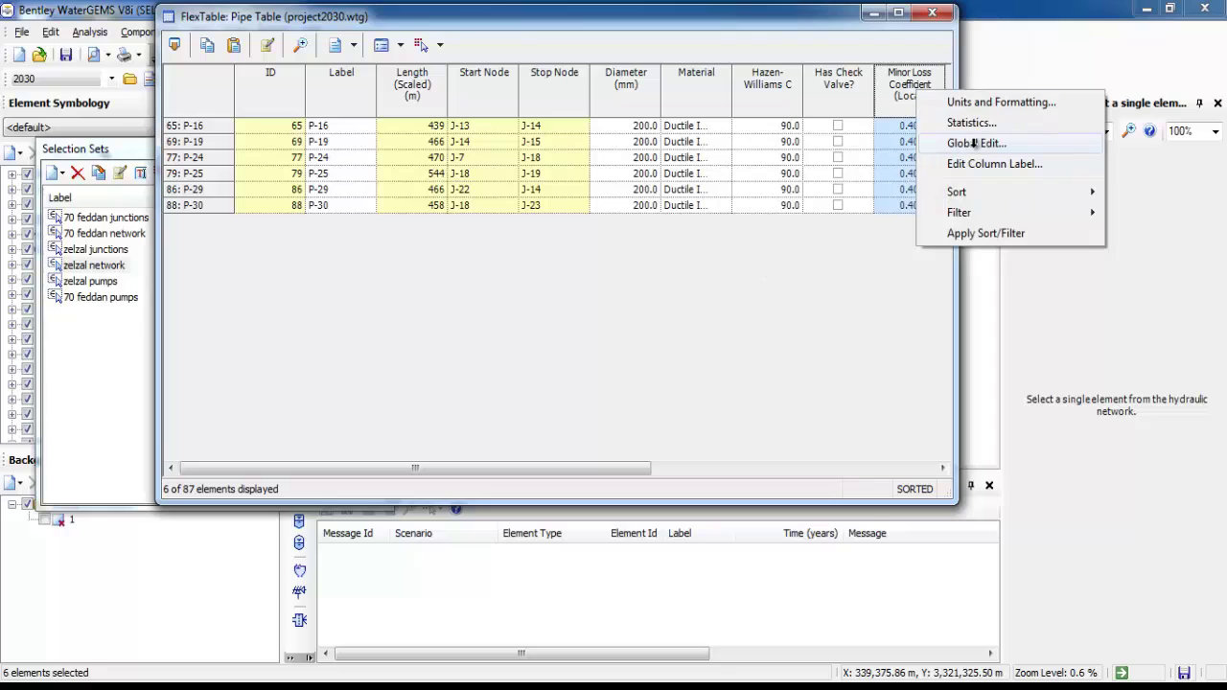
click(974, 143)
click(616, 279)
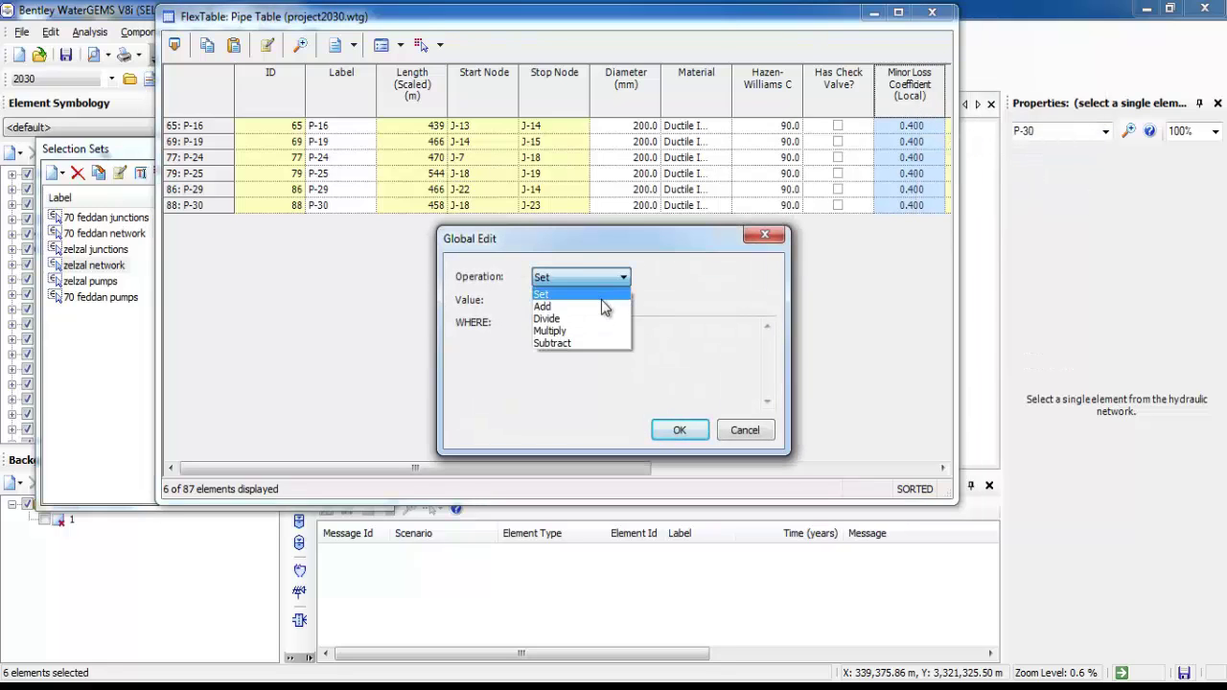
click(610, 303)
click(596, 300)
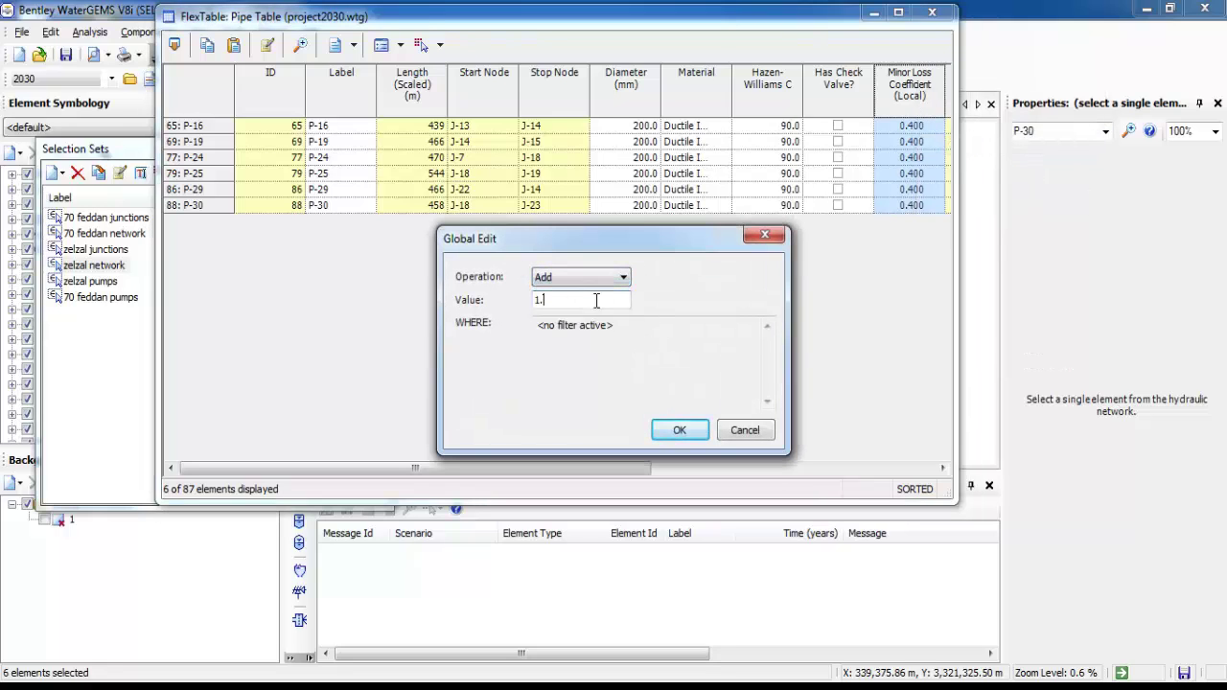
key(Return)
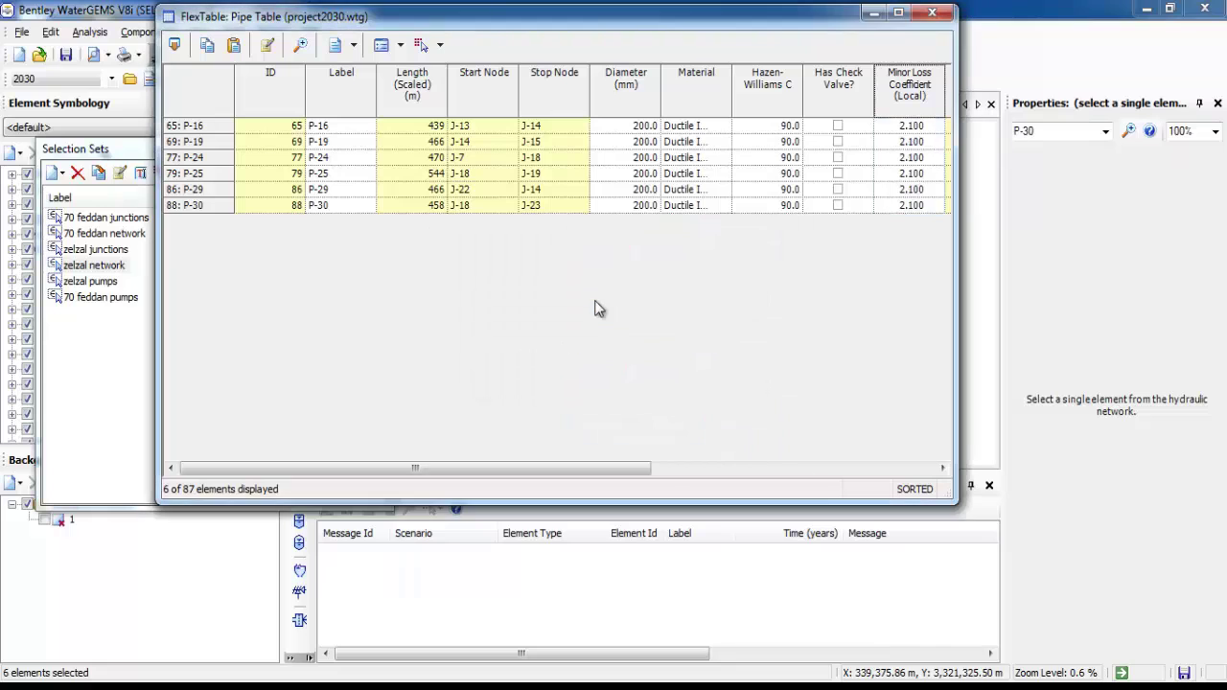
click(950, 22)
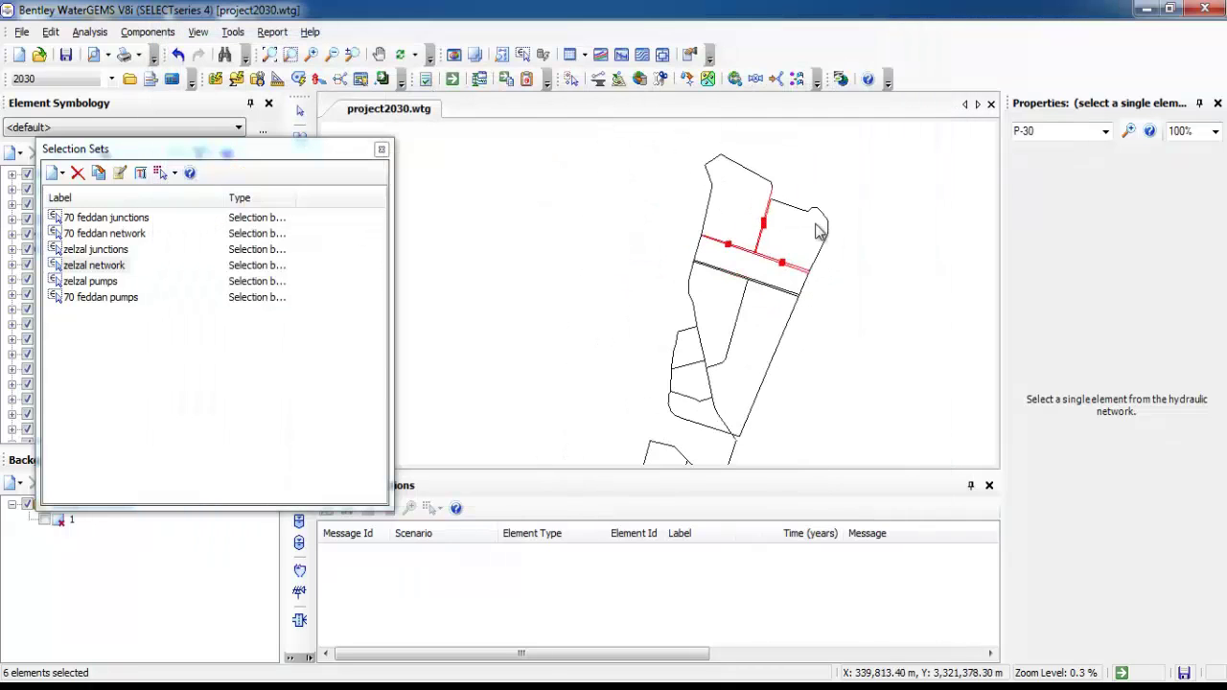
Start a new selection with P-15, P-27 on the northwestern block's edge and the northeastern block's eastern edge pipe
scroll(803, 225, up, 4)
scroll(800, 189, down, 3)
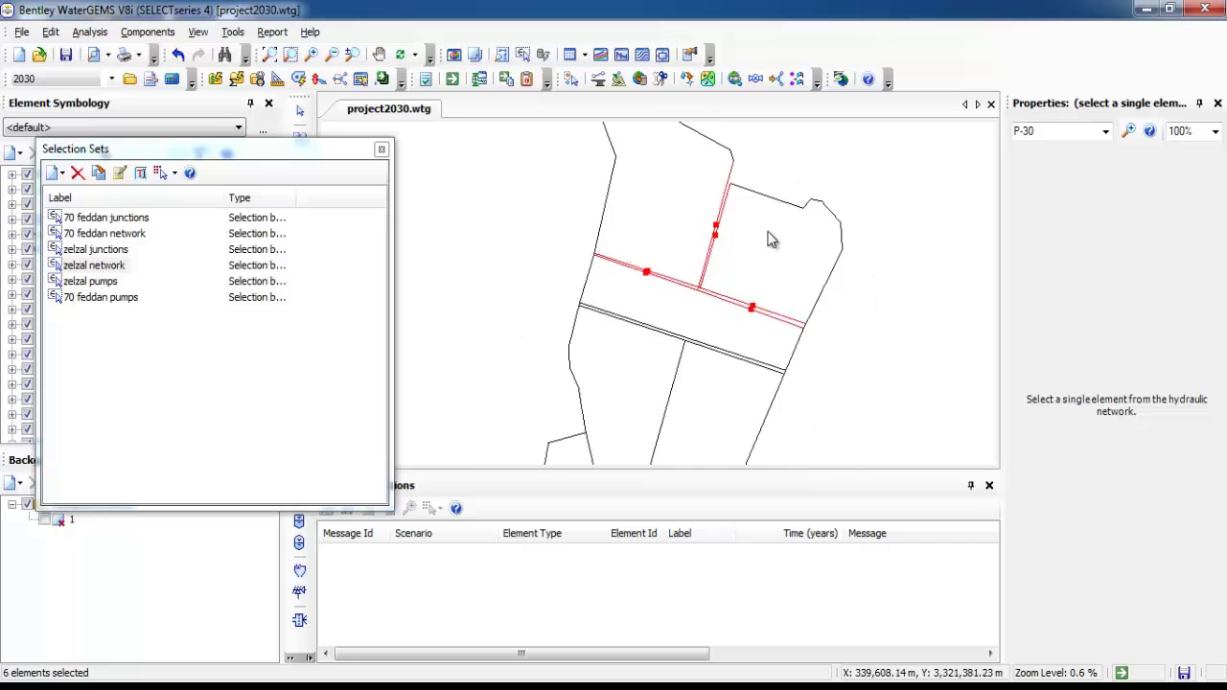
scroll(758, 245, down, 1)
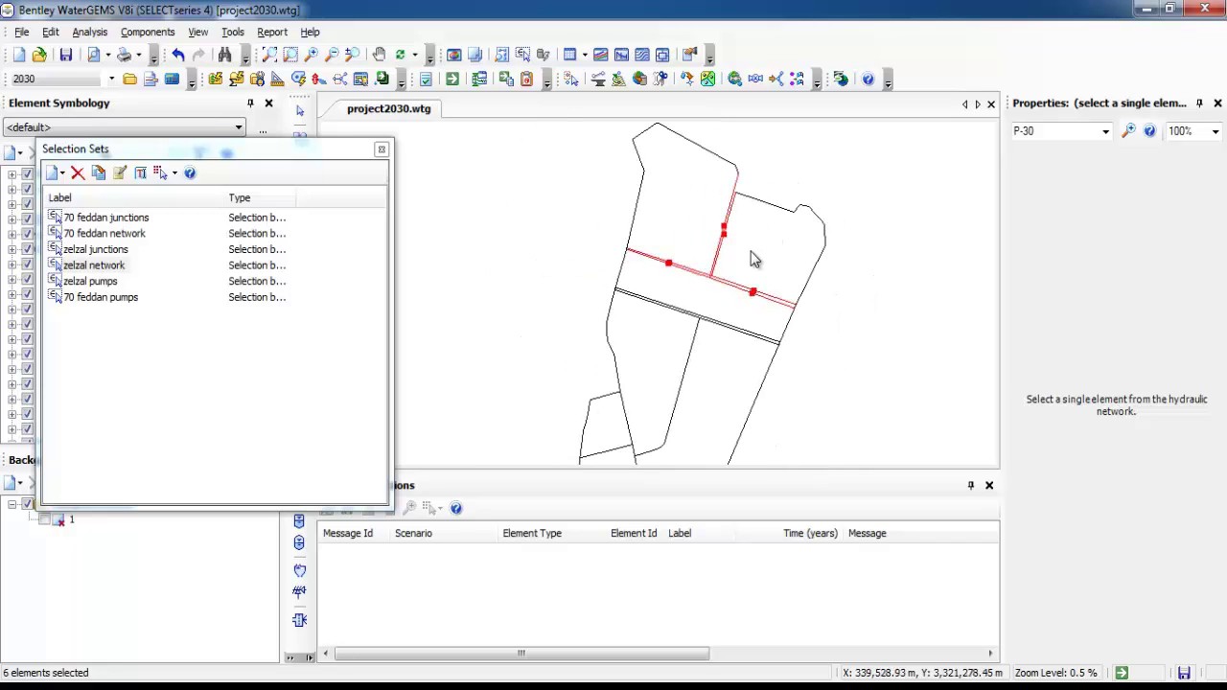
click(750, 259)
scroll(737, 236, up, 7)
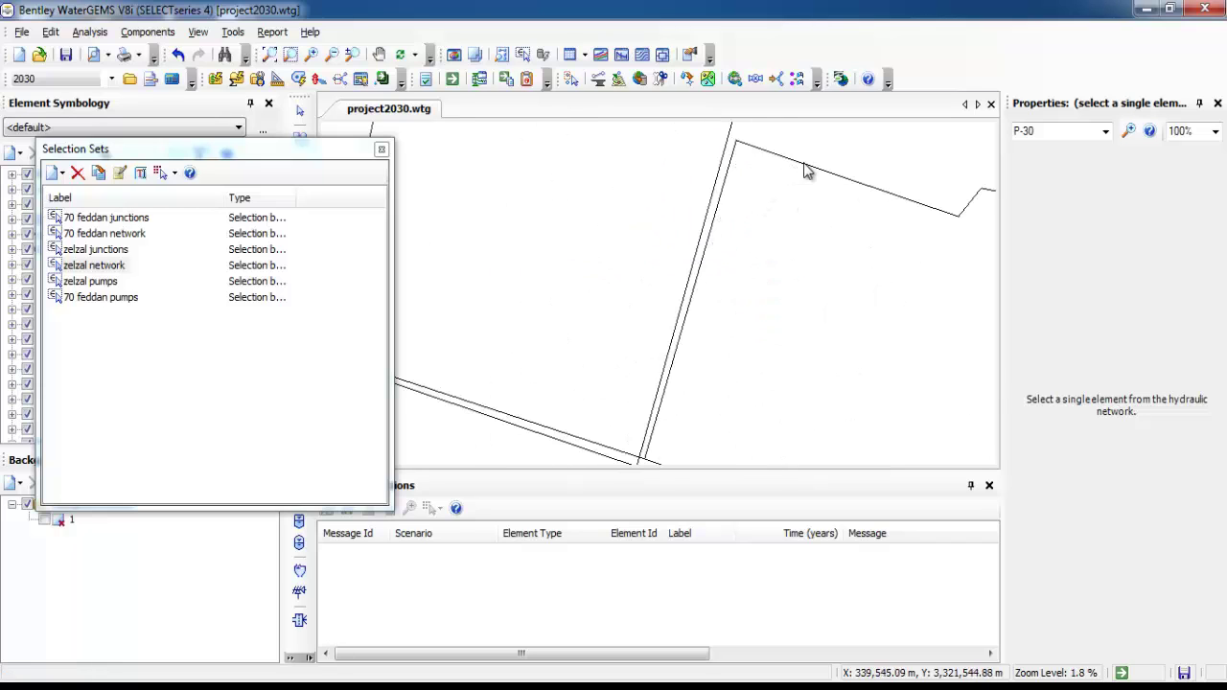
click(805, 171)
scroll(745, 268, down, 7)
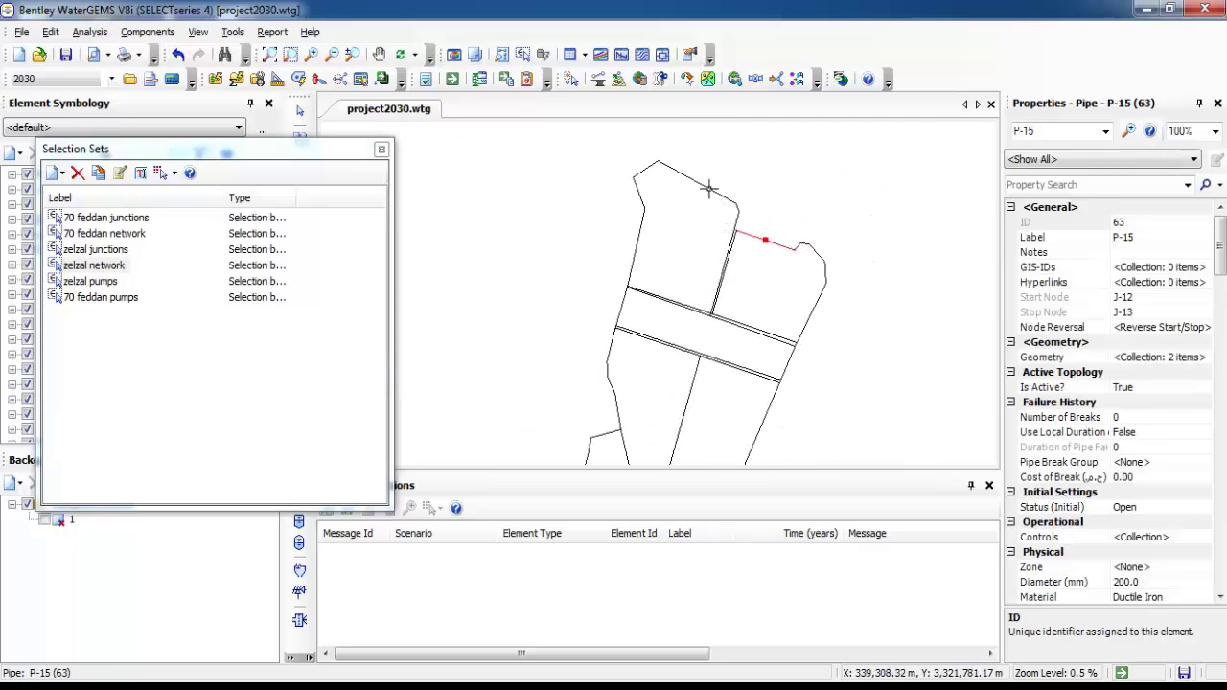
ctrl+click(710, 188)
scroll(820, 326, up, 3)
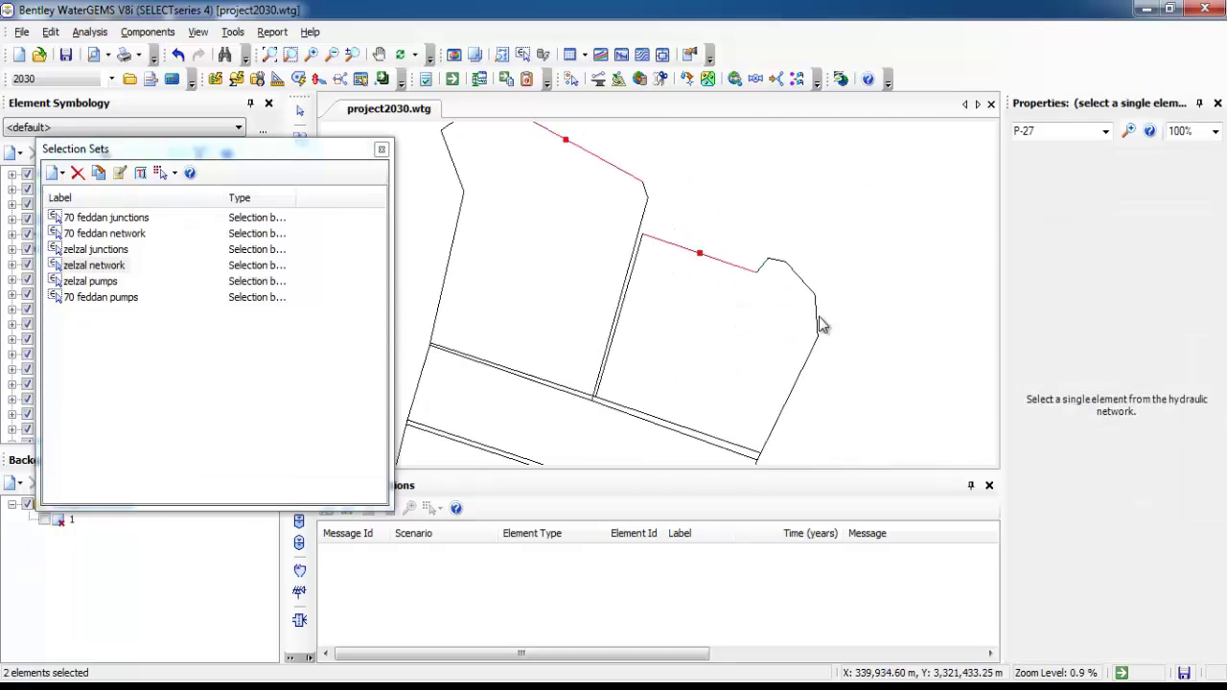
ctrl+click(781, 422)
scroll(728, 307, up, 2)
scroll(757, 266, up, 2)
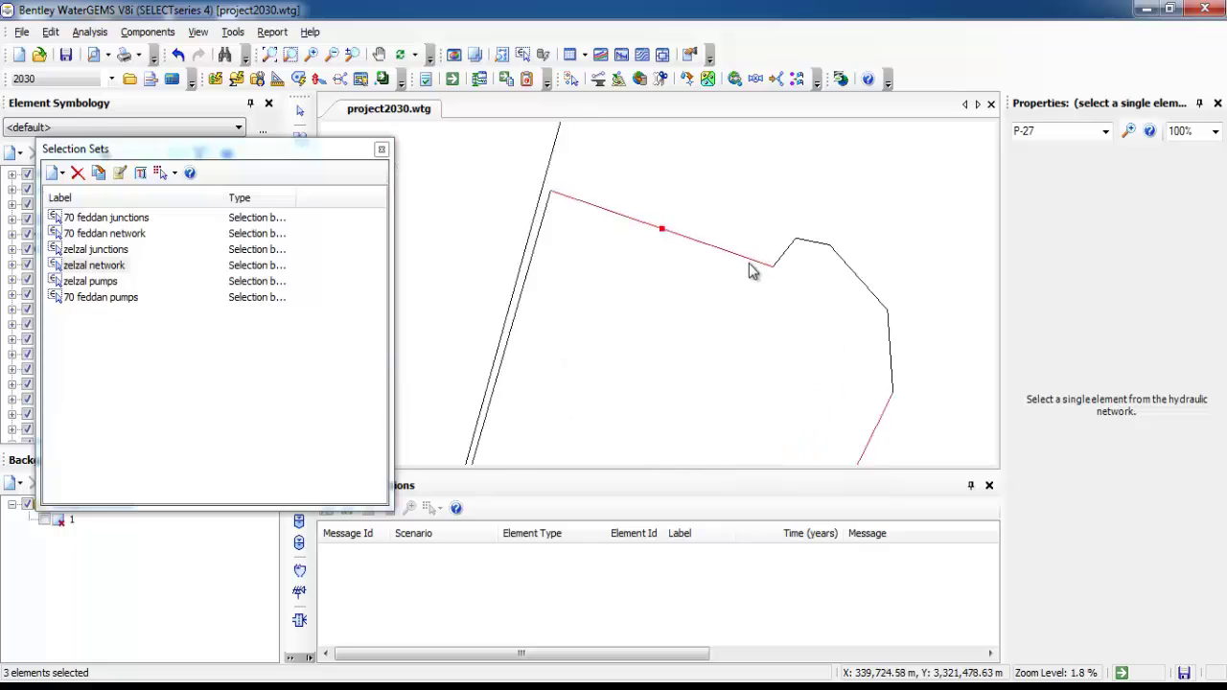
Add the outer pipes joining both ends of the parallel cross lines and the western and eastern outer pipes below them to the selection
scroll(876, 254, down, 2)
scroll(876, 254, down, 3)
scroll(836, 368, up, 2)
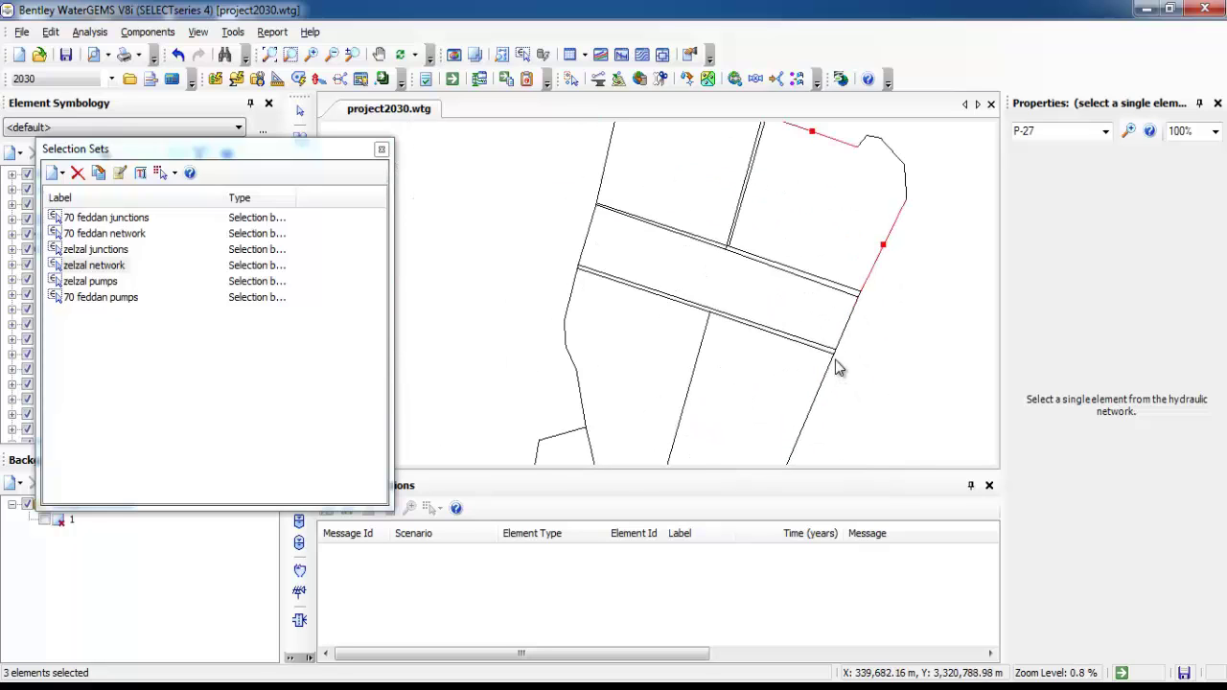
ctrl+click(847, 327)
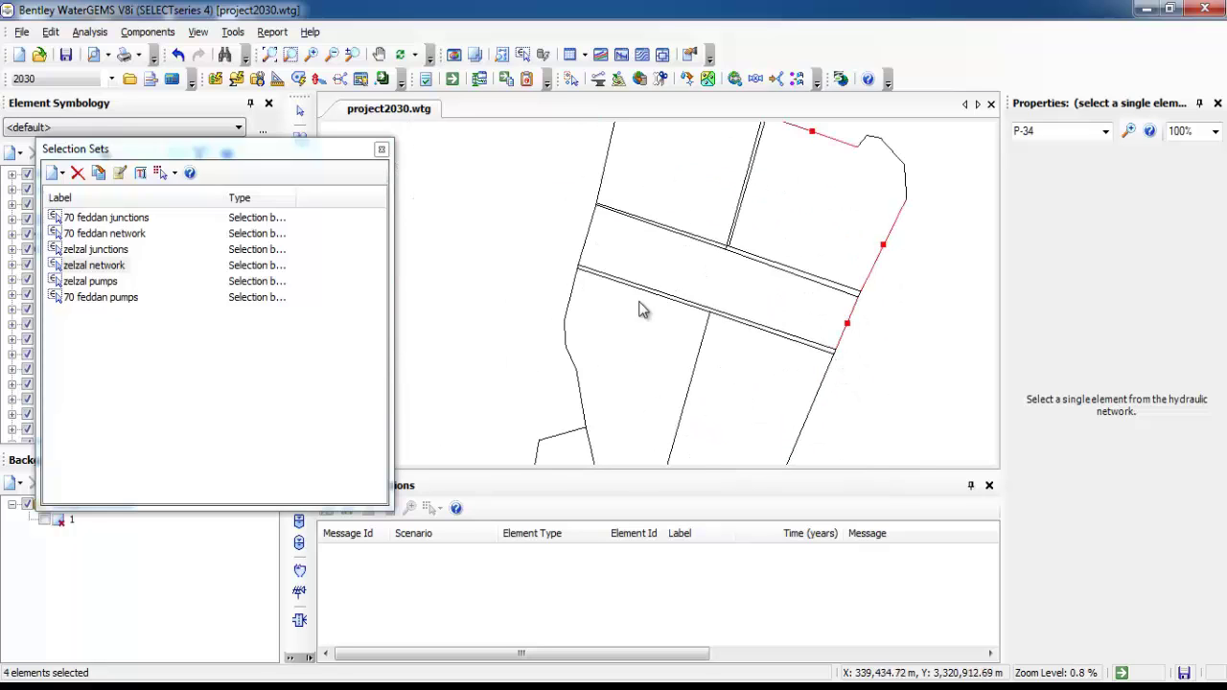
ctrl+click(586, 243)
ctrl+click(575, 299)
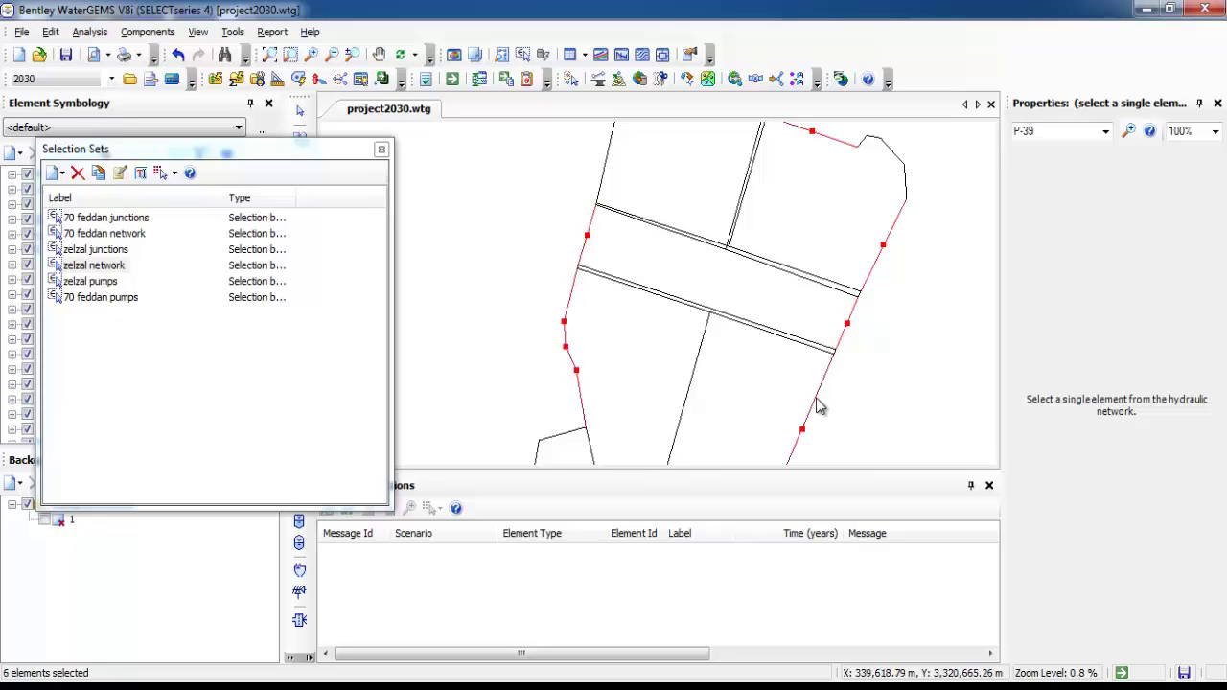
scroll(771, 249, down, 2)
scroll(764, 407, down, 1)
scroll(755, 336, up, 2)
ctrl+click(756, 329)
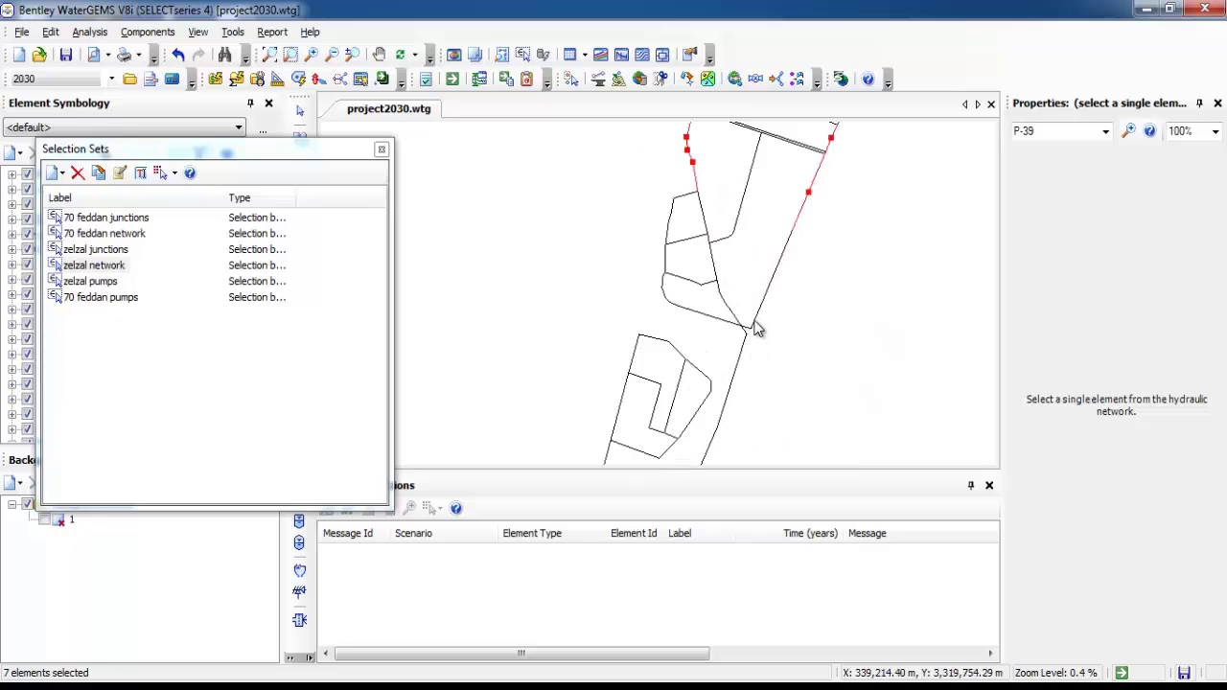
Examine the rest of the network and its main lines down to the pump station for further pipes to select
scroll(763, 329, up, 1)
scroll(767, 331, down, 3)
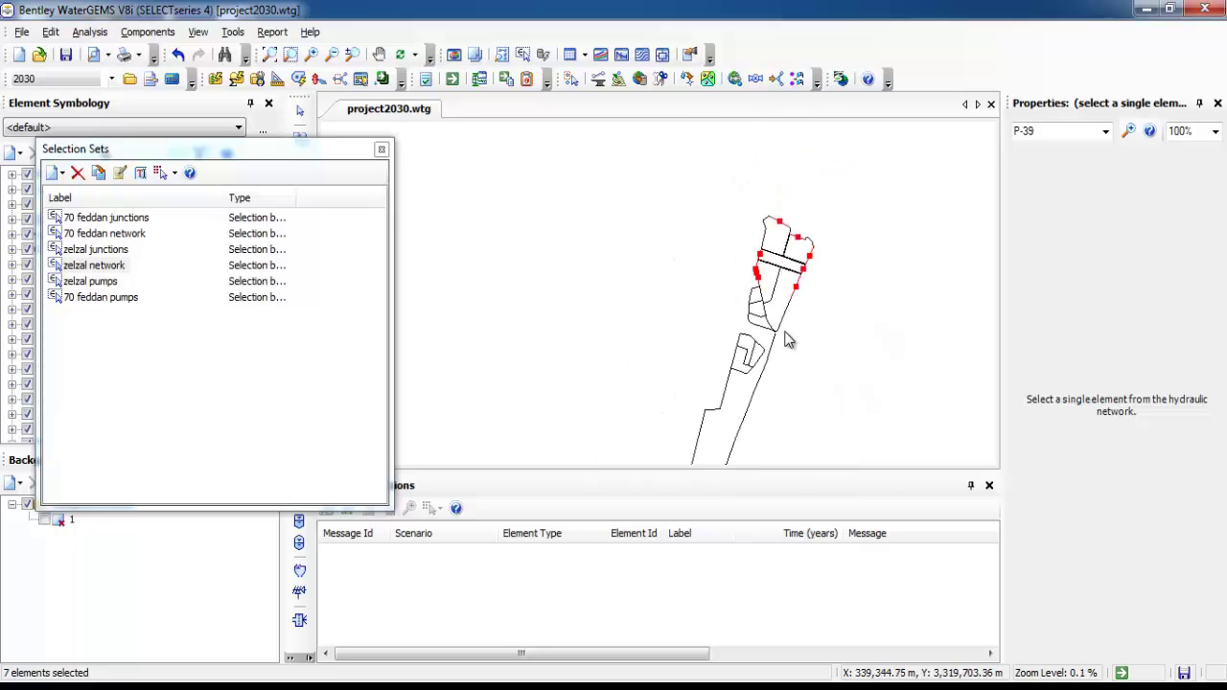
scroll(767, 318, down, 1)
scroll(750, 393, up, 1)
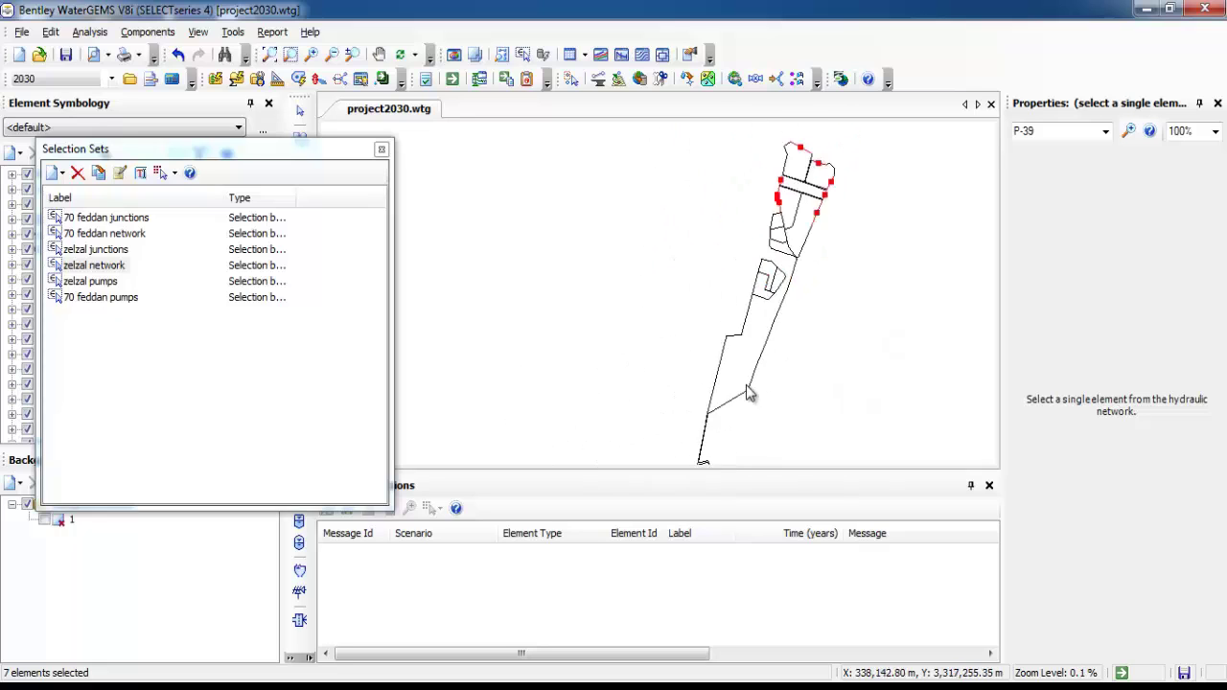
scroll(750, 393, up, 1)
scroll(750, 386, down, 1)
scroll(860, 188, down, 1)
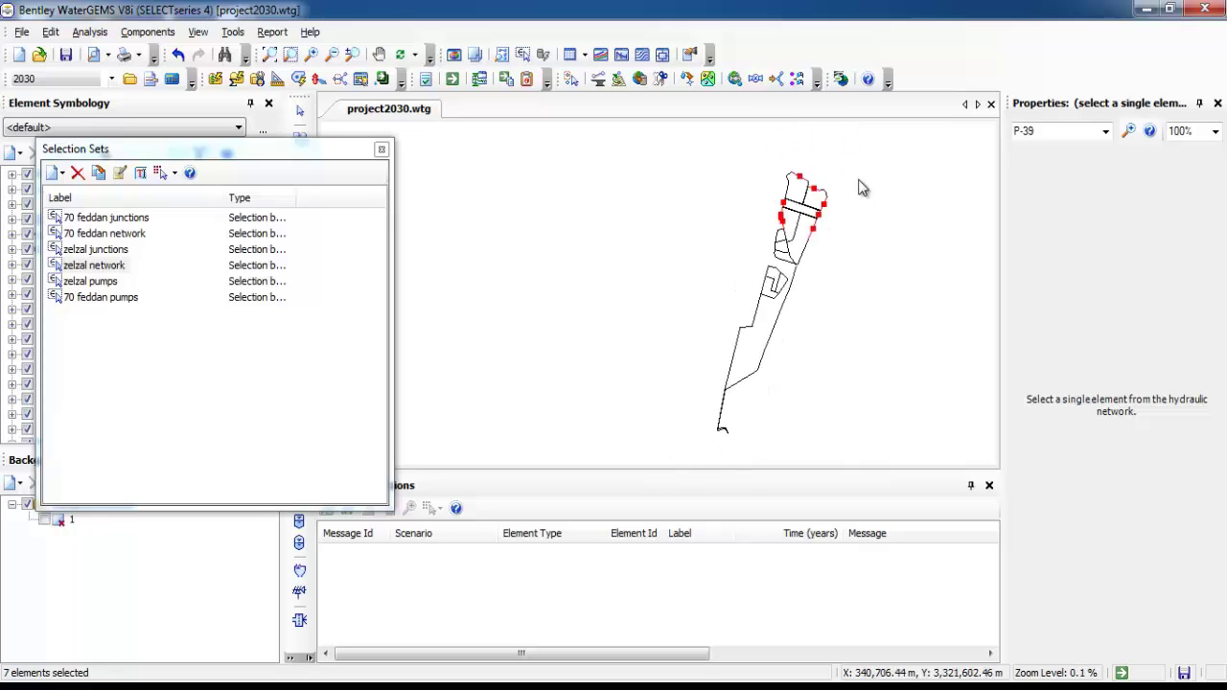
Check the fitting K coefficients slide in PowerPoint and globally add 0.8 to the seven selected pipes' local minor loss coefficient
right_click(825, 207)
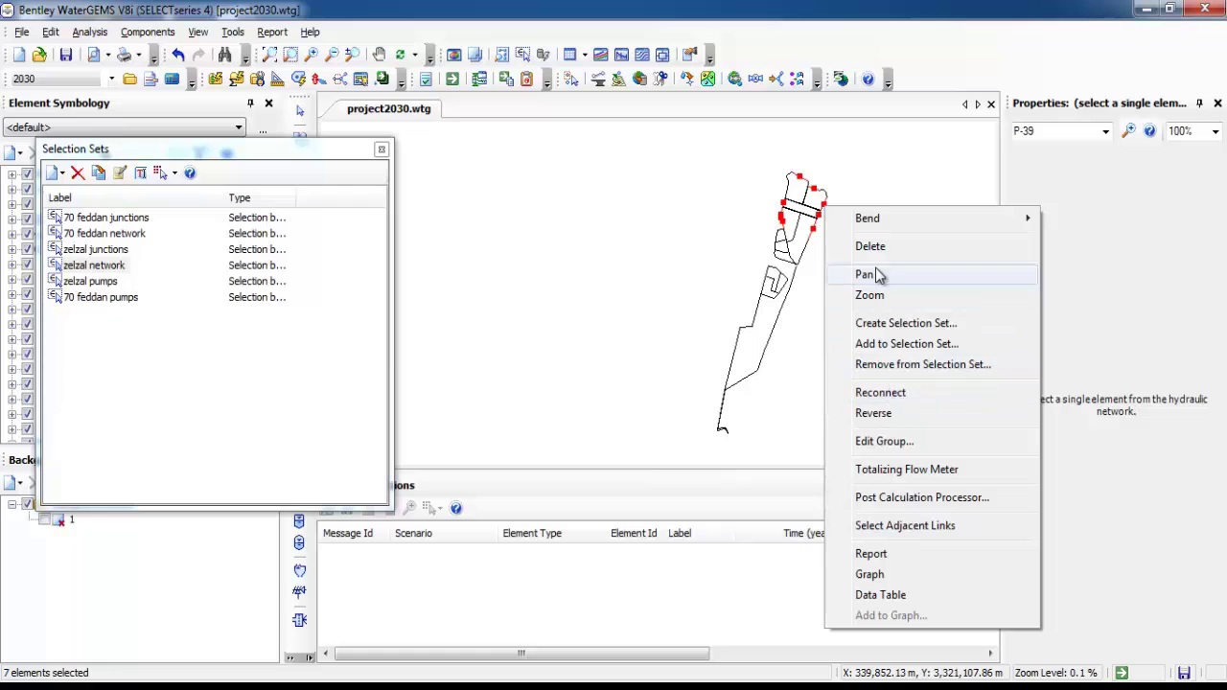
click(884, 441)
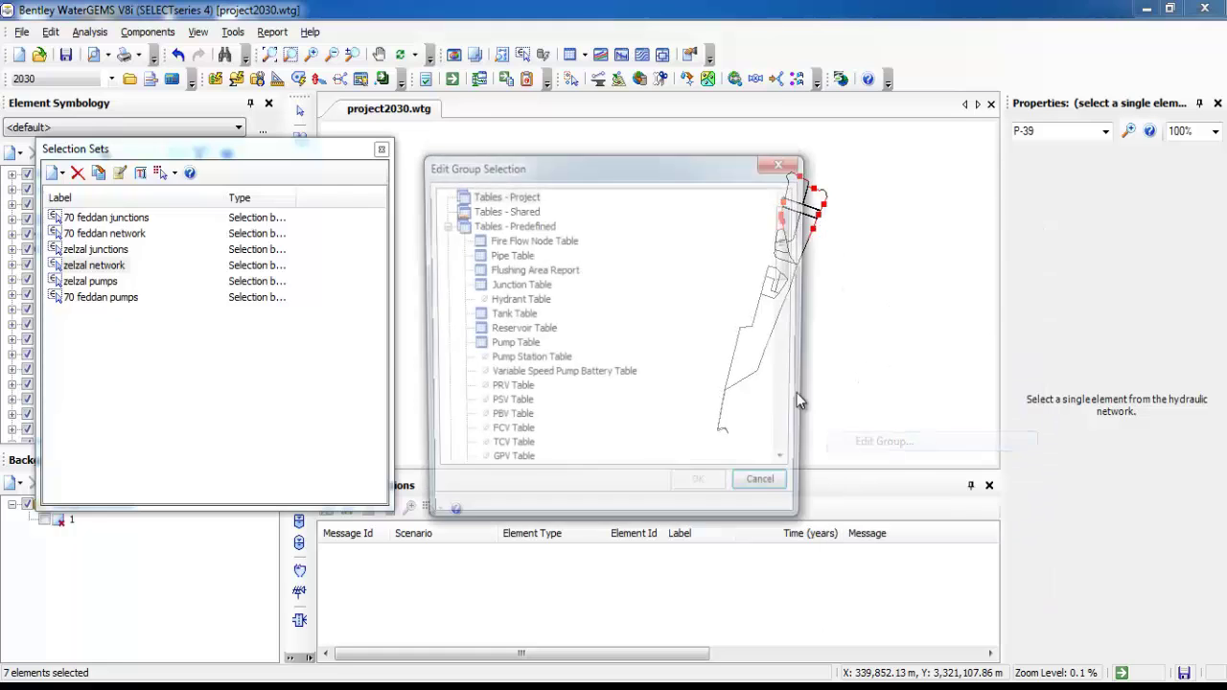
double_click(505, 257)
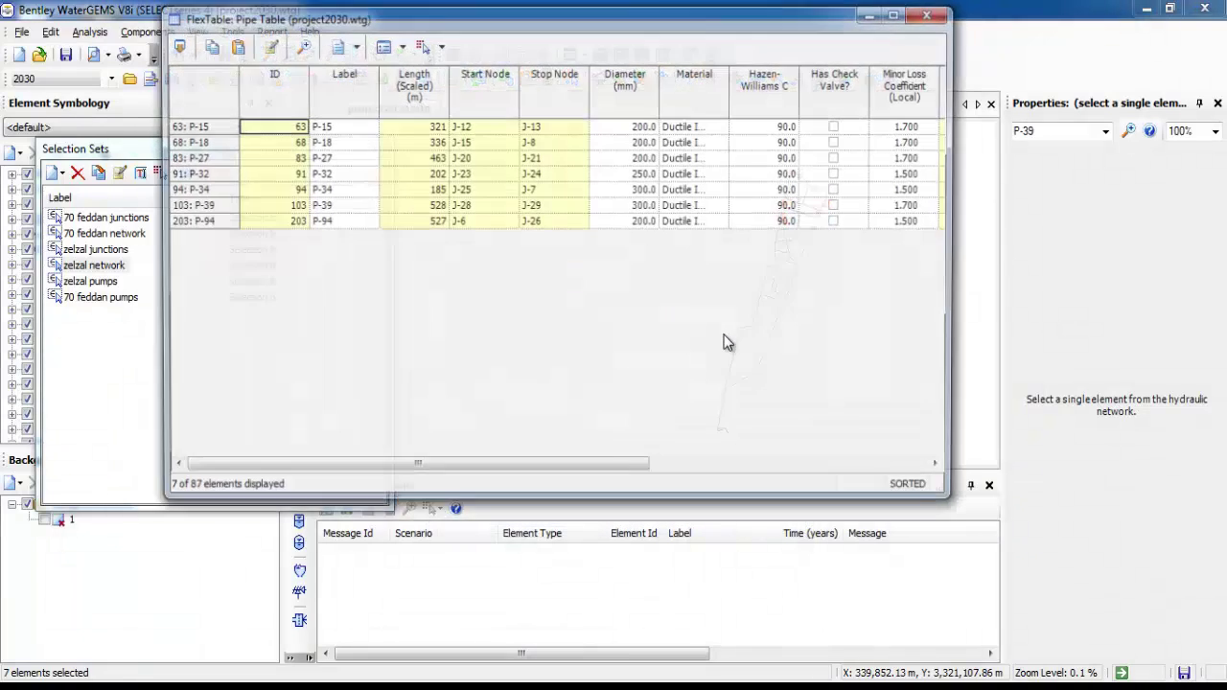
right_click(906, 93)
click(959, 140)
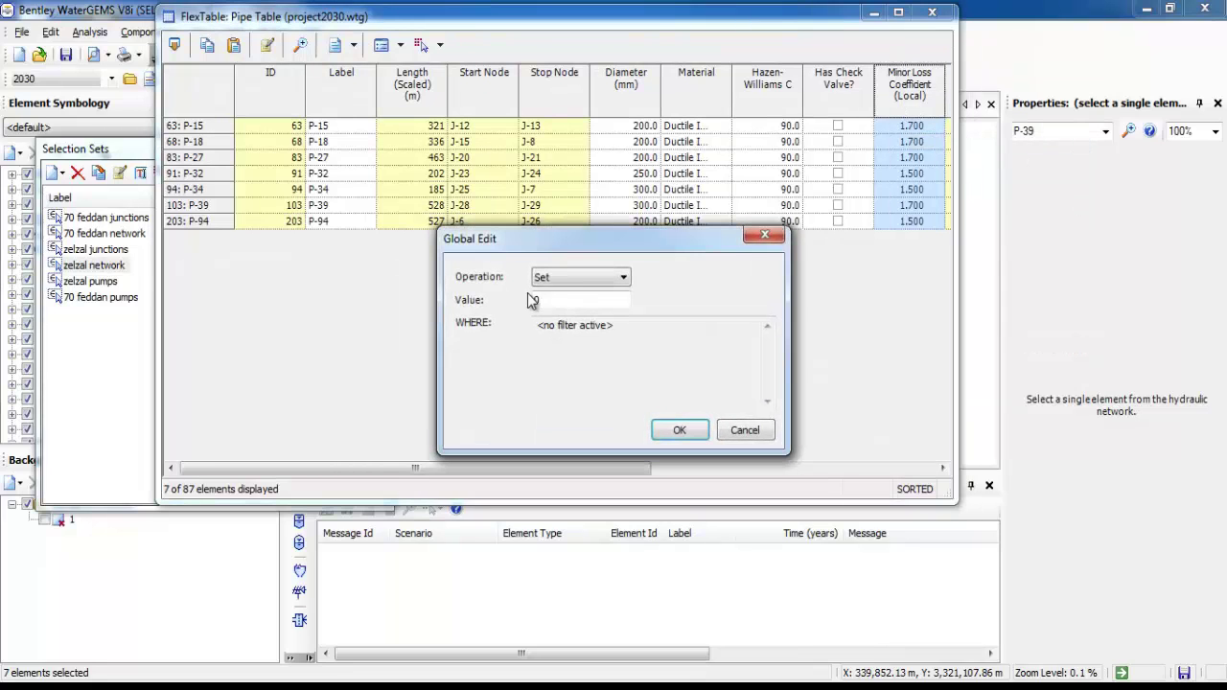
click(614, 277)
click(551, 306)
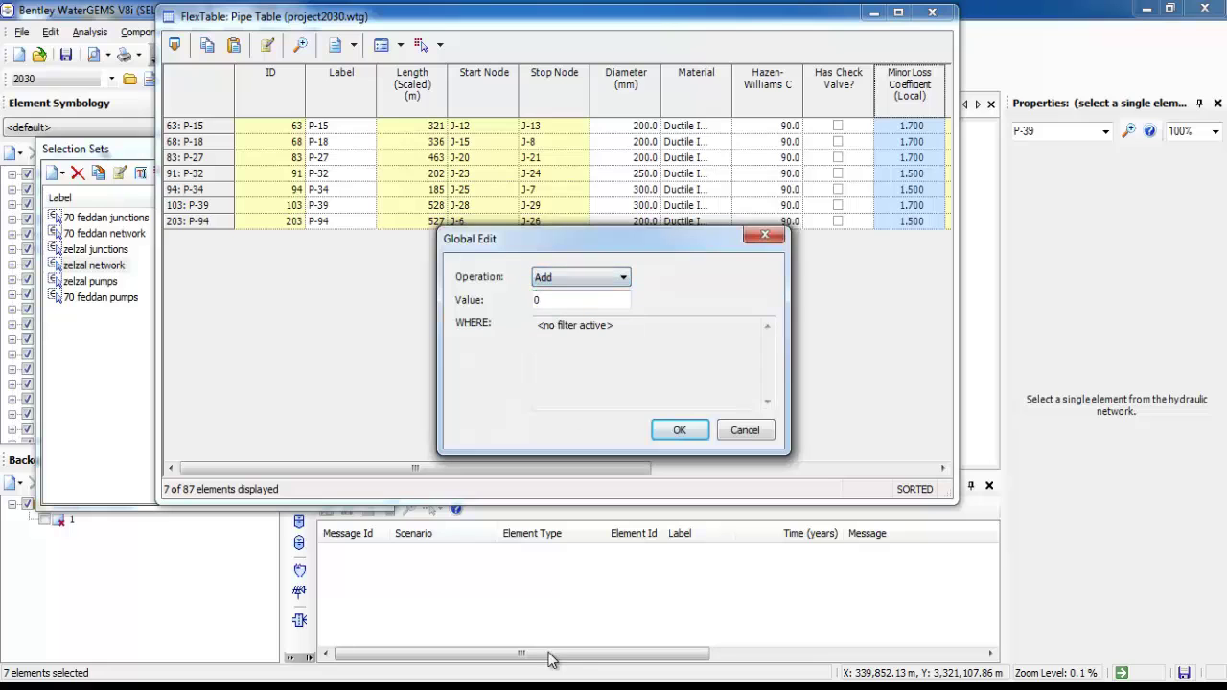
key(alt+Tab)
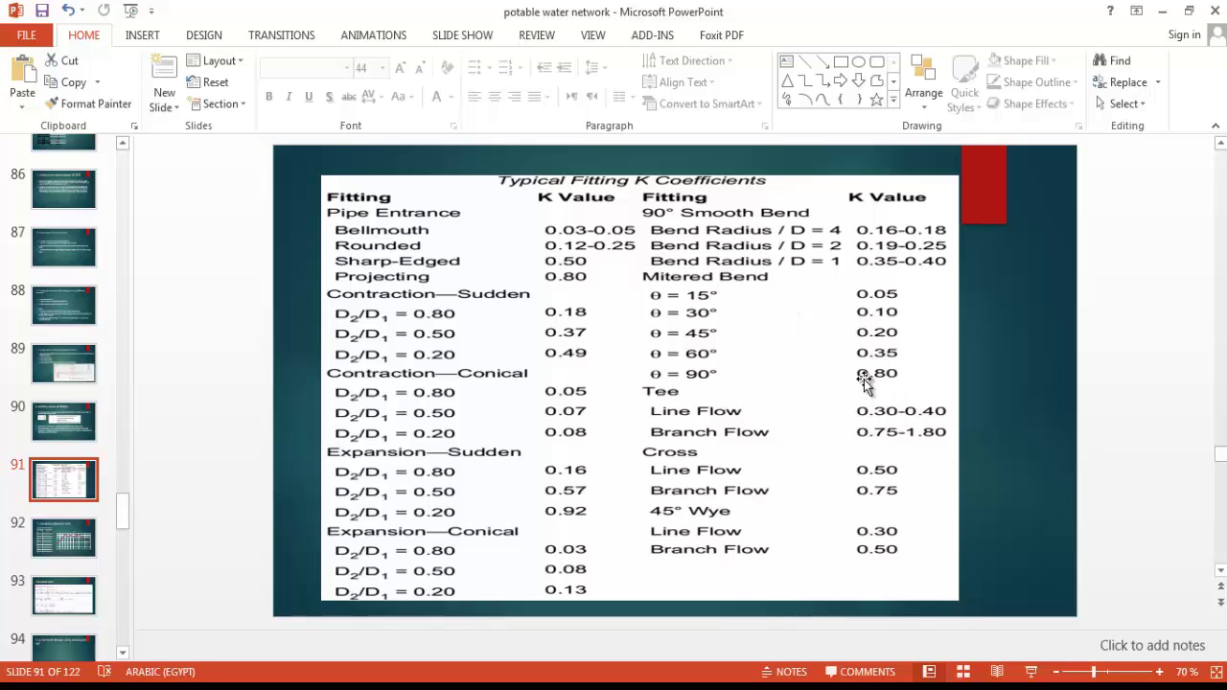
click(1161, 11)
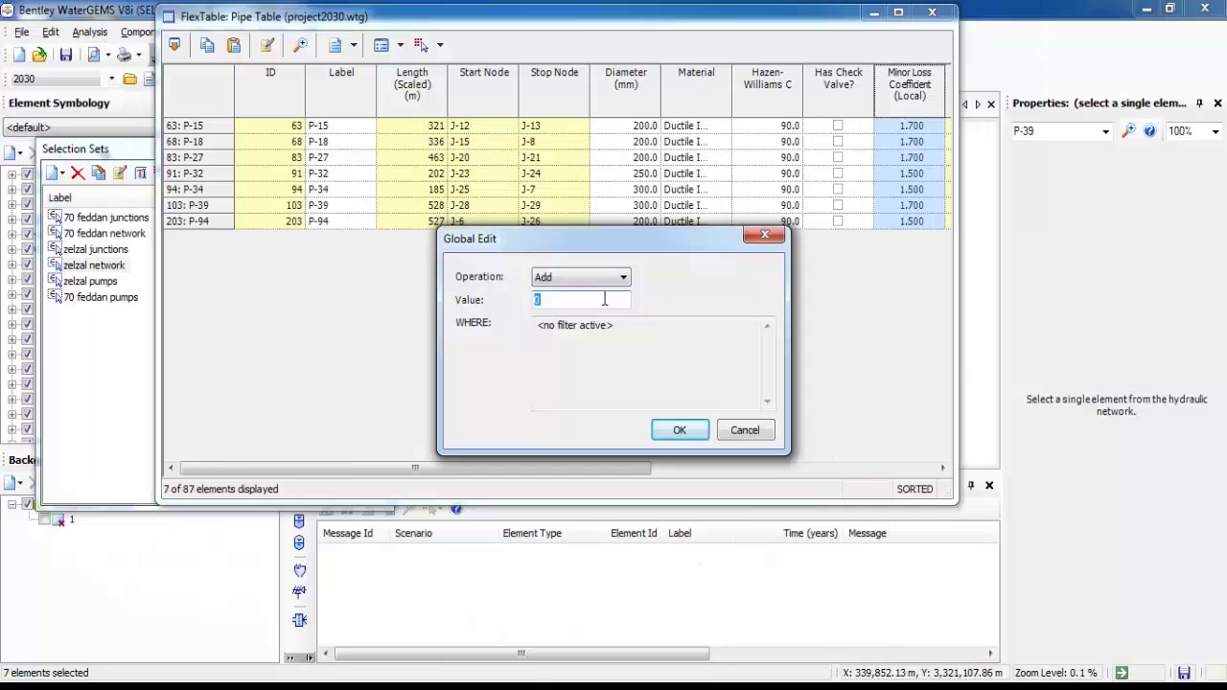
key(Return)
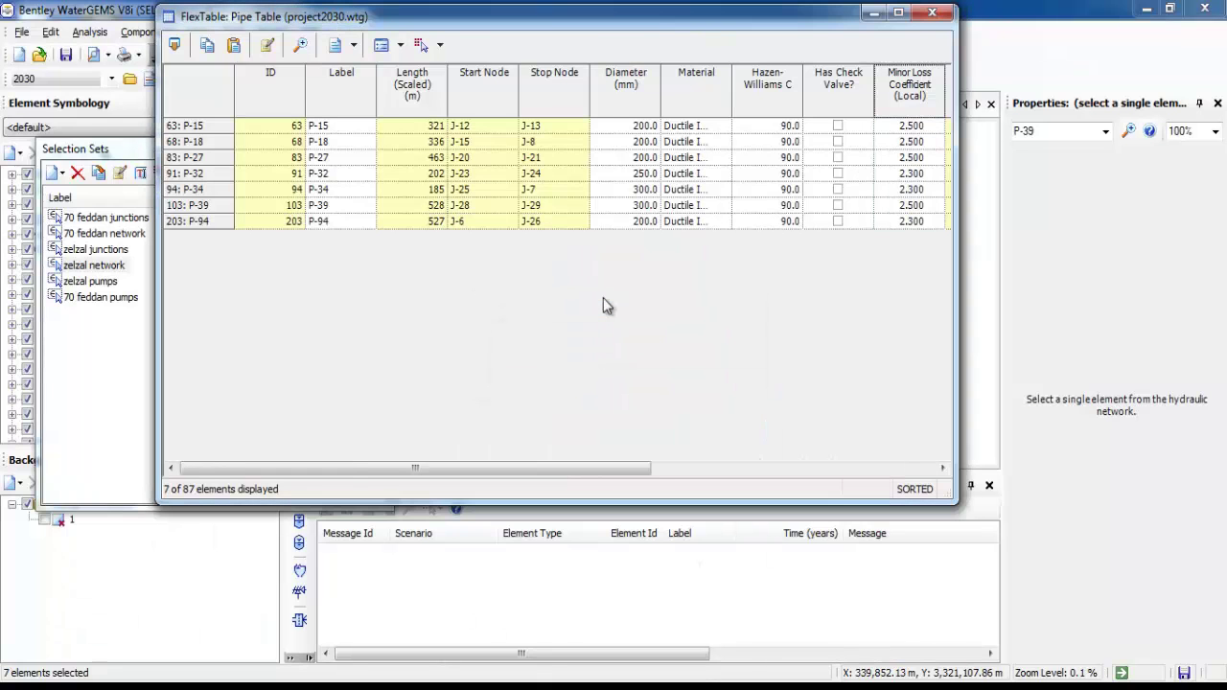
click(932, 12)
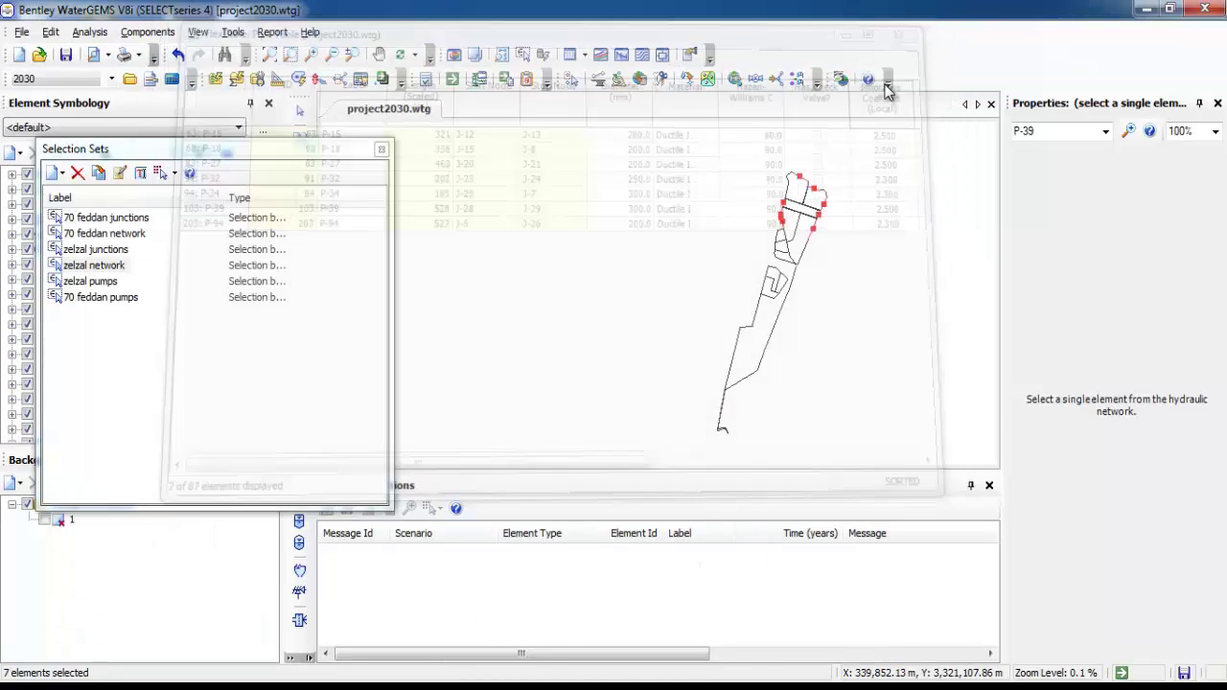
Clear the current pipe selection and select the pipes of the 70 feddan network selection set
scroll(817, 236, up, 2)
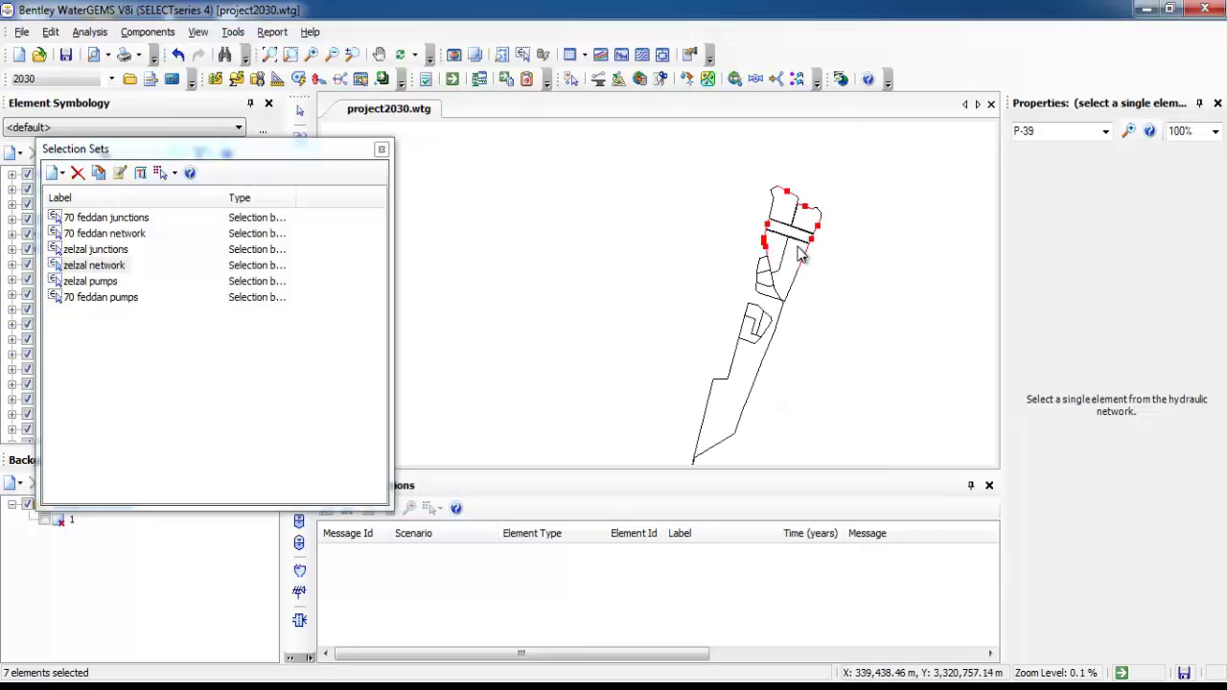
key(Escape)
scroll(811, 197, down, 3)
scroll(765, 338, up, 2)
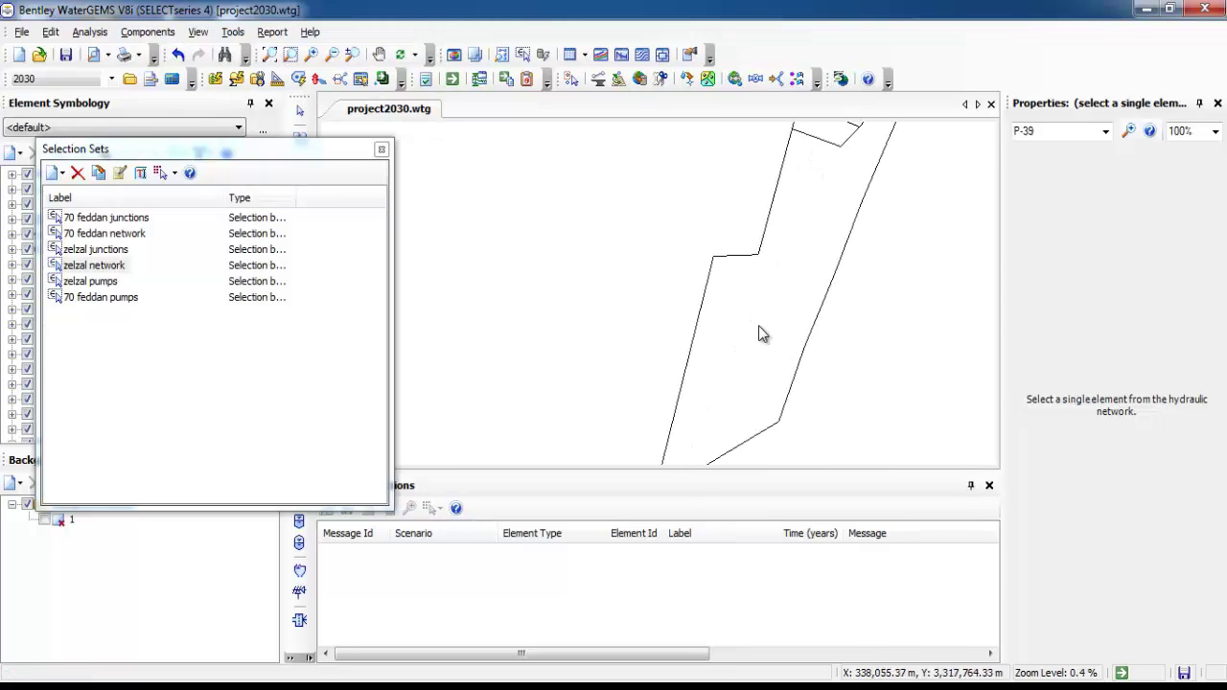
scroll(851, 211, down, 1)
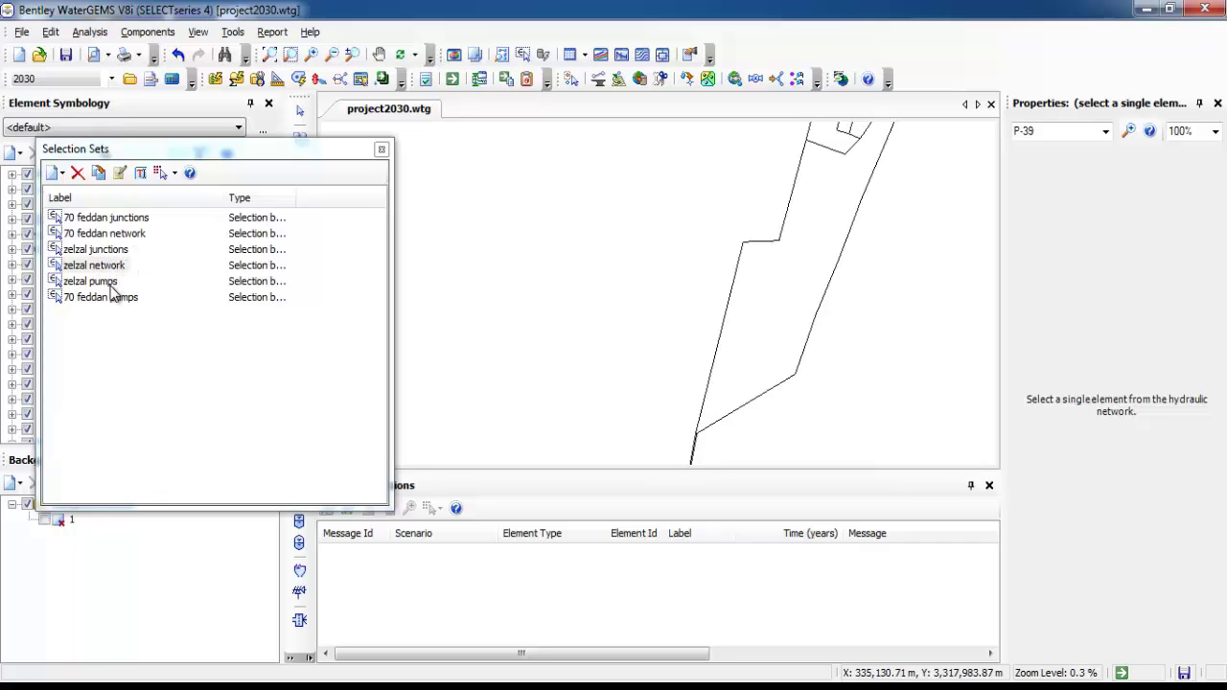
double_click(134, 235)
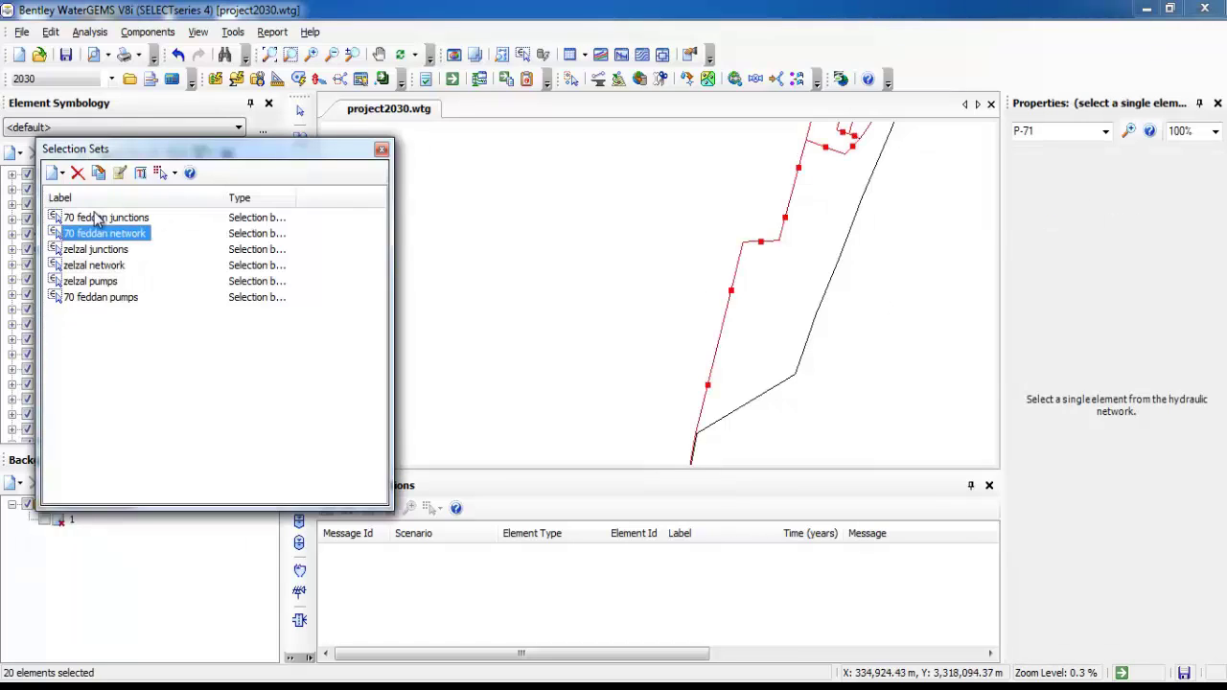
right_click(791, 198)
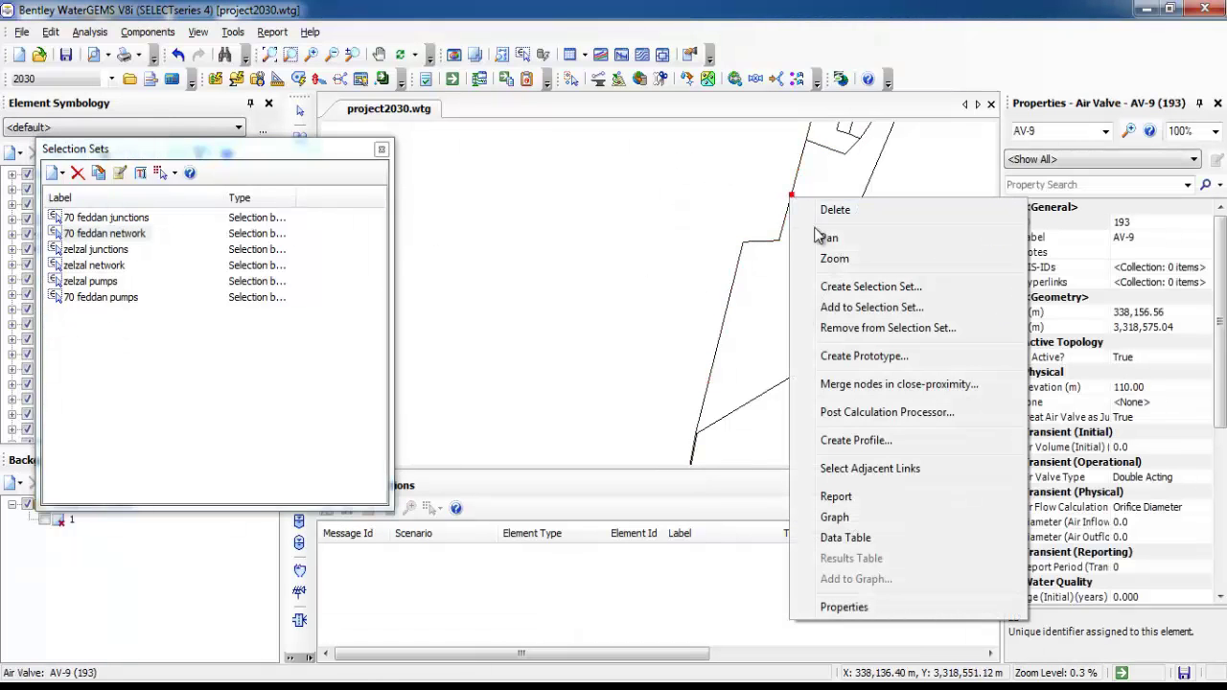
double_click(121, 237)
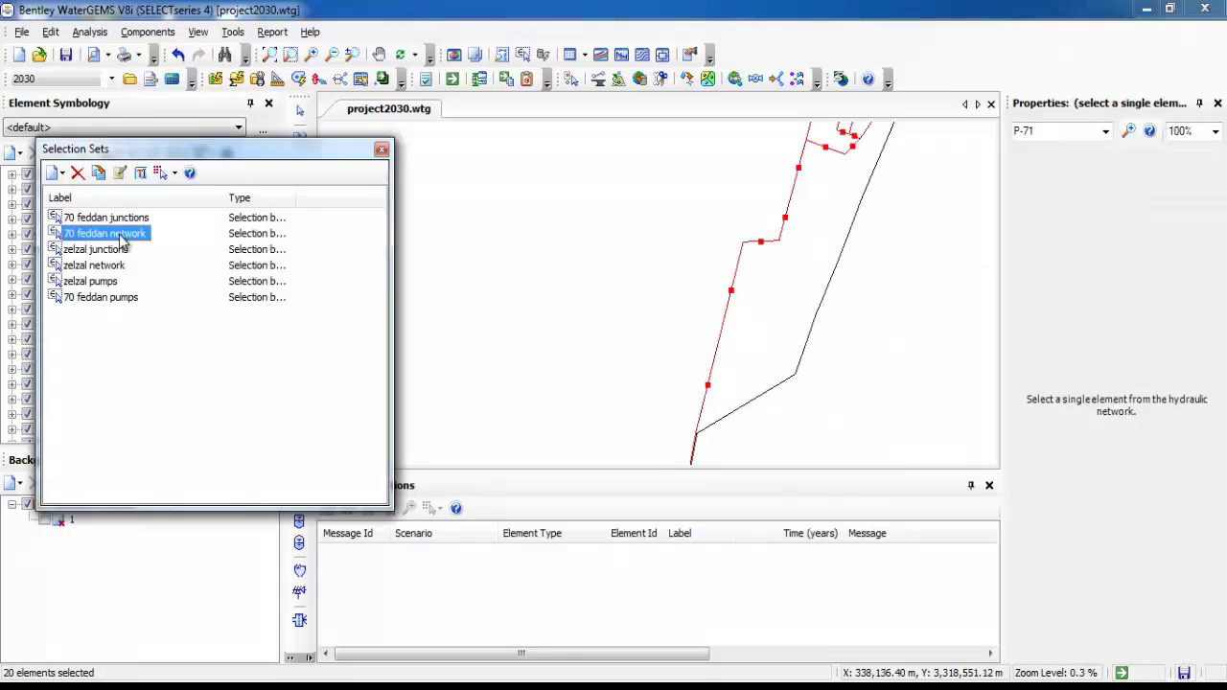
Globally set the 70 feddan network pipes' local minor loss coefficient to 1.5 in the Pipe Table and close it
right_click(762, 247)
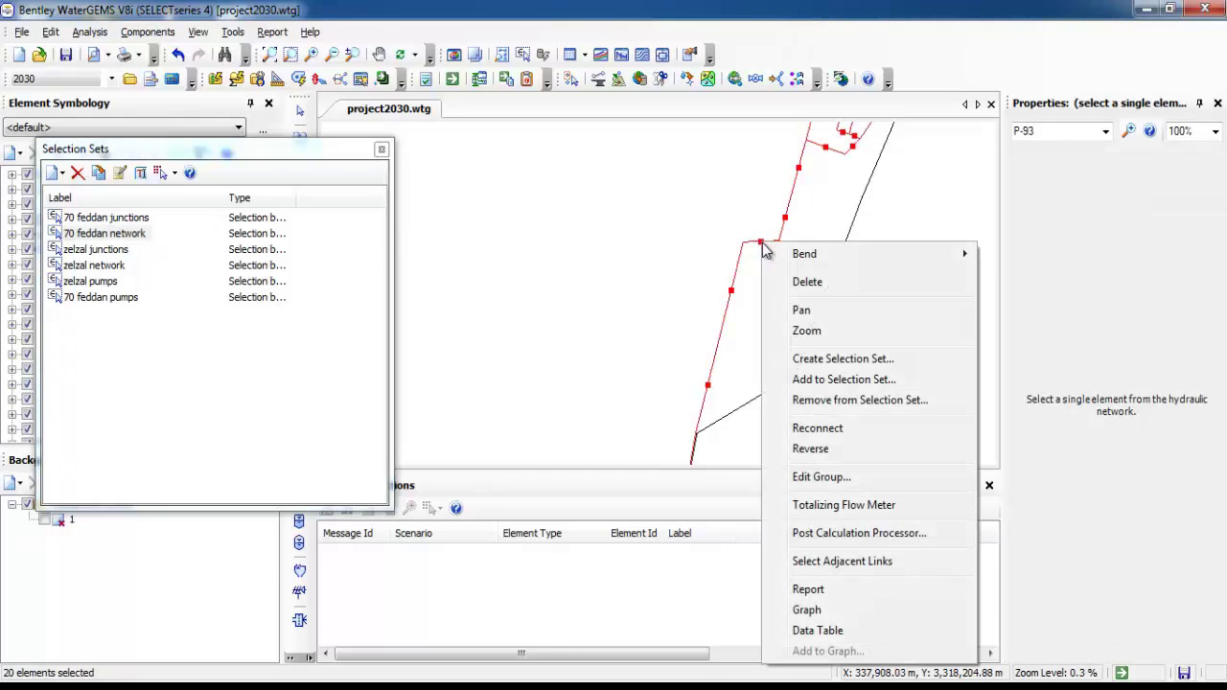
click(823, 477)
double_click(508, 257)
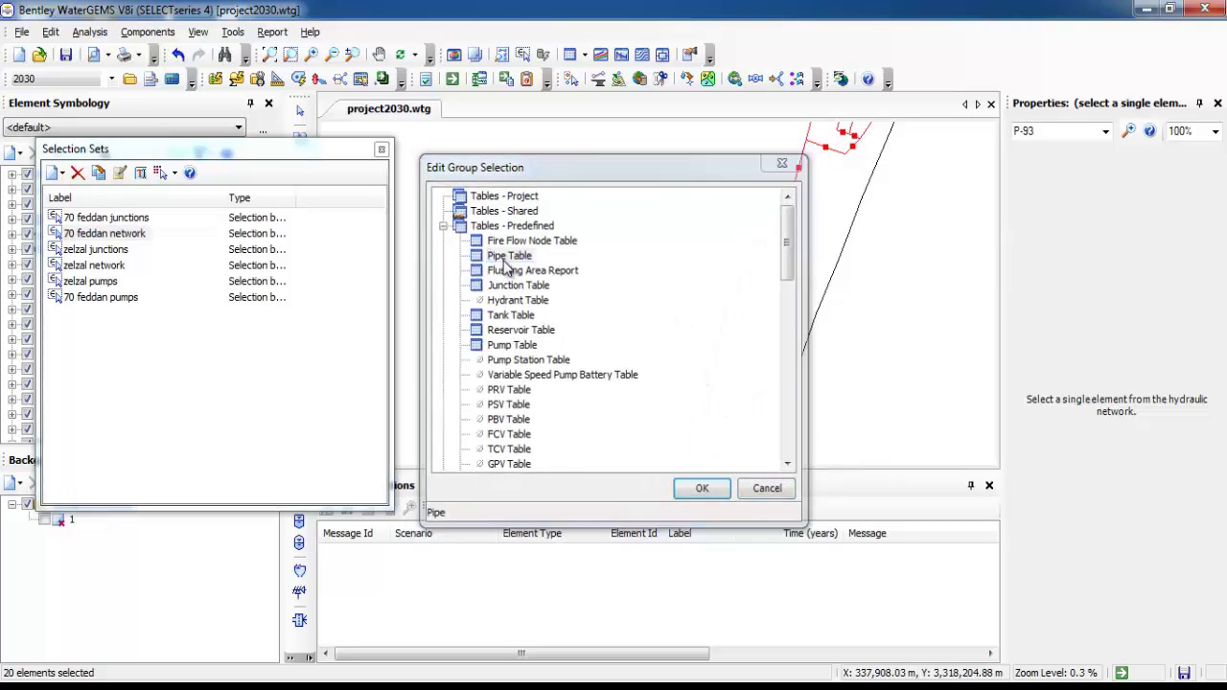
click(894, 96)
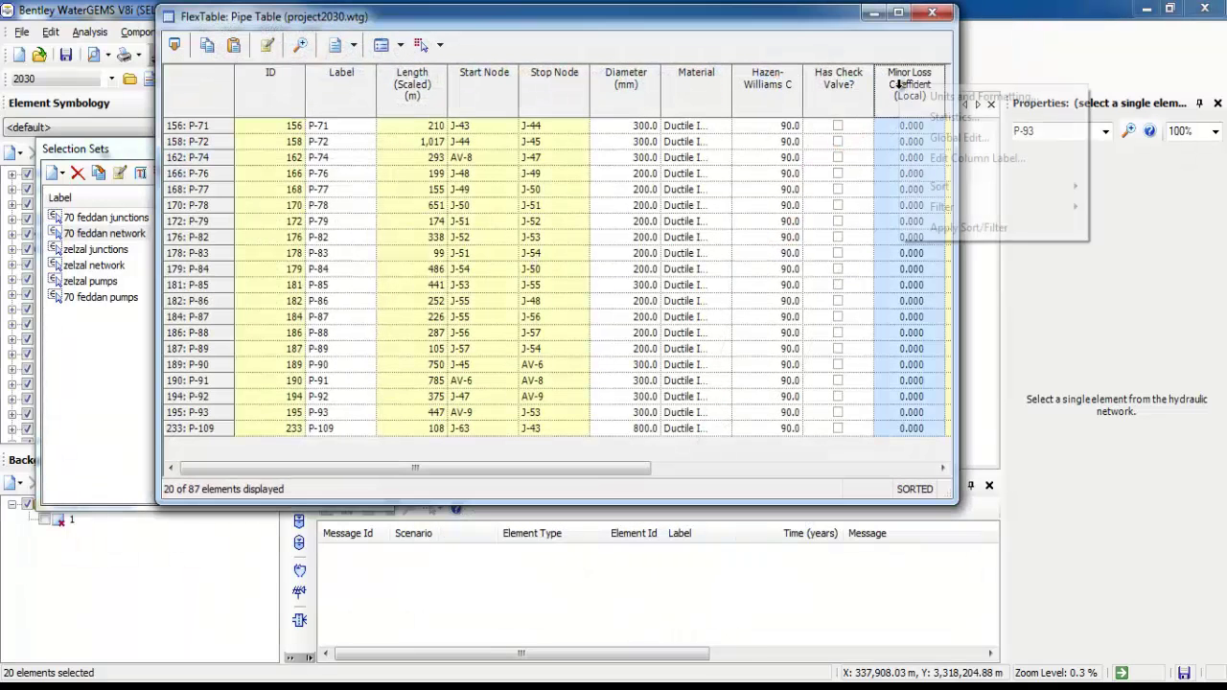
right_click(899, 84)
click(926, 139)
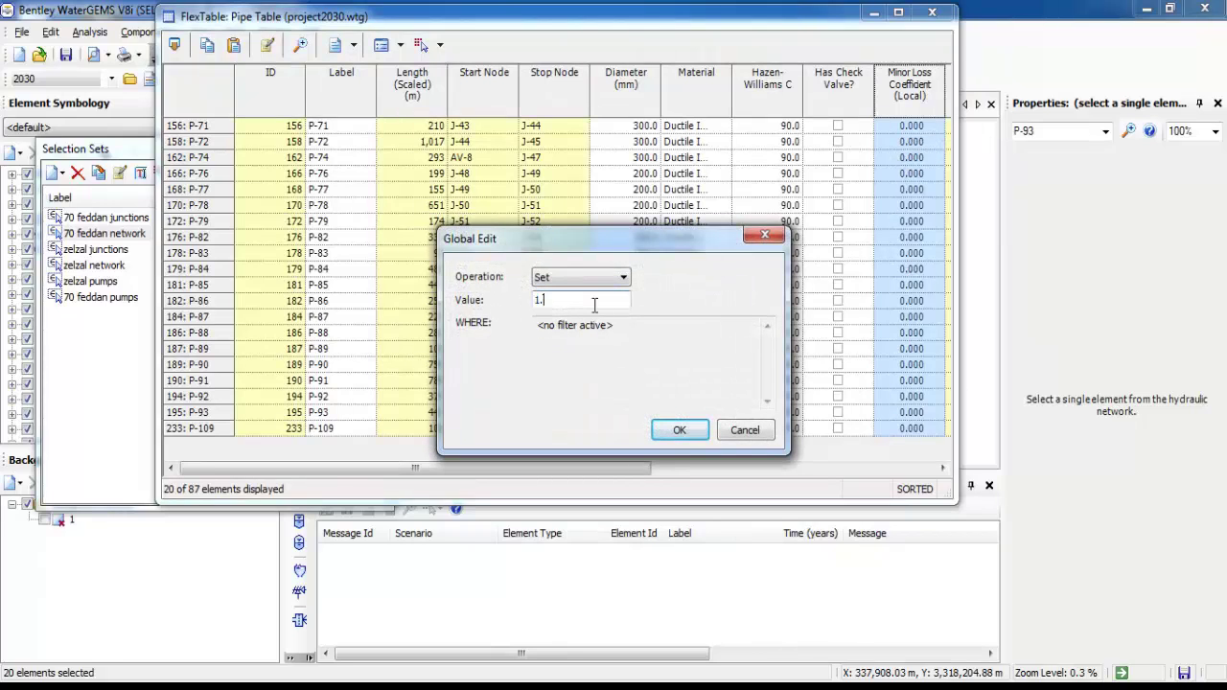
click(676, 432)
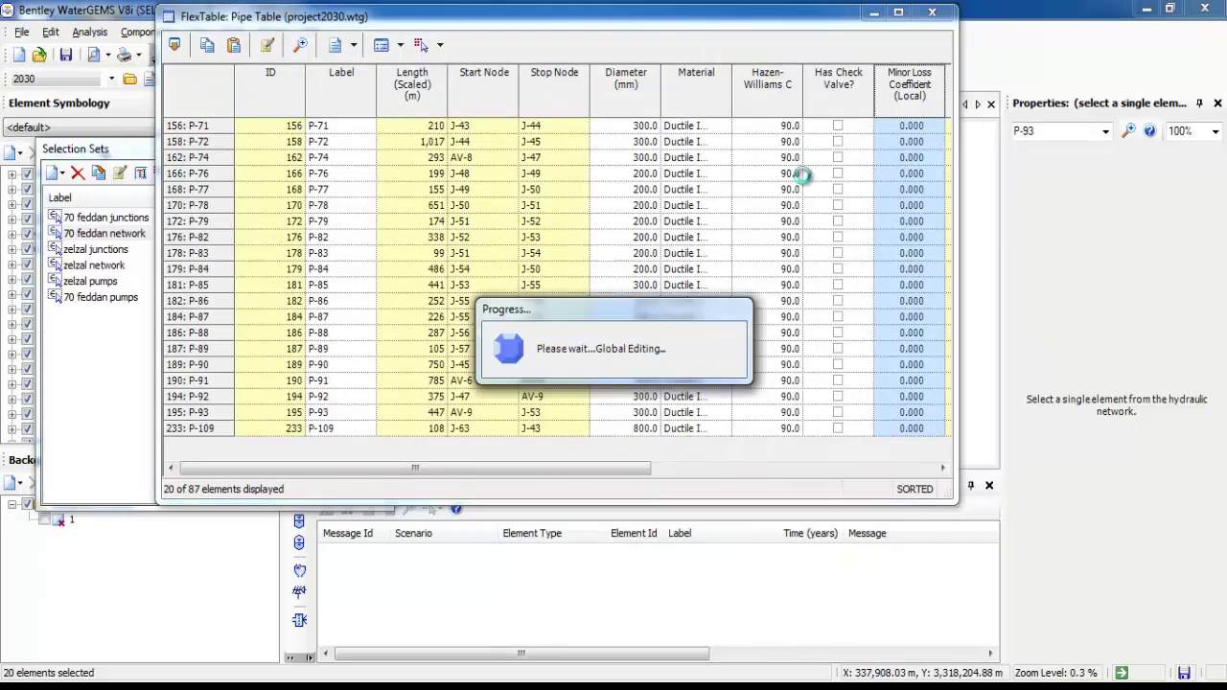
click(932, 12)
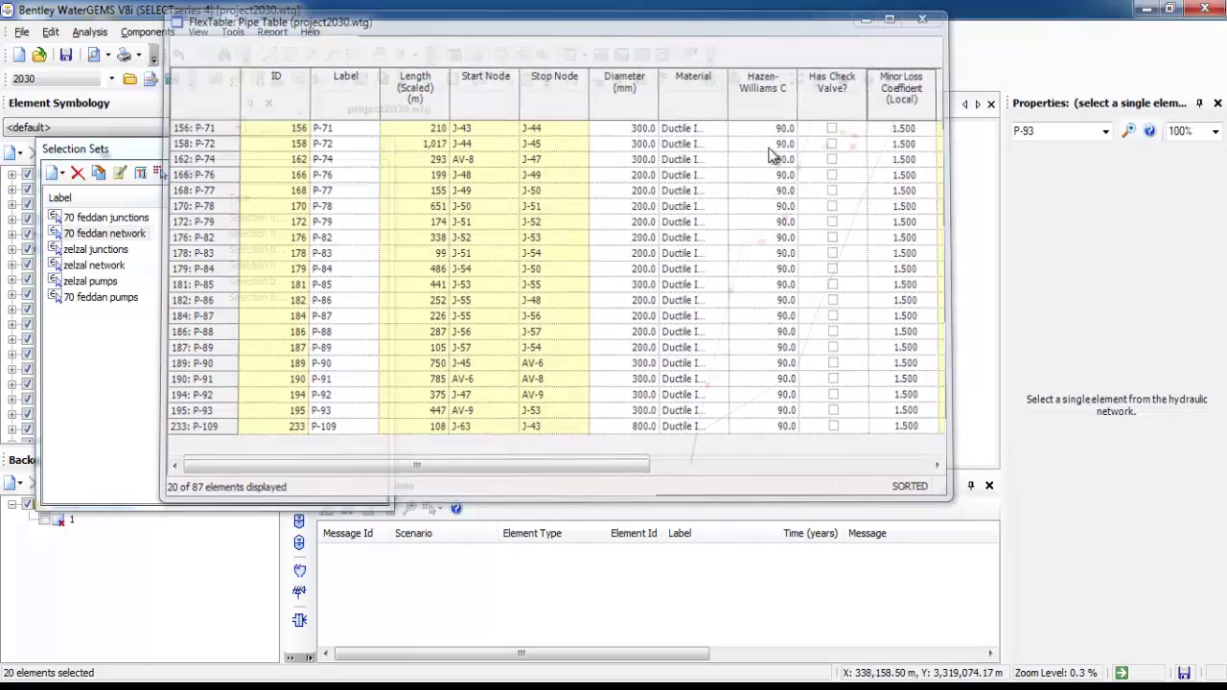
Start a new selection with P-109, P-71 and P-72 on the 70 feddan line leaving the pump station
click(795, 275)
scroll(795, 274, down, 3)
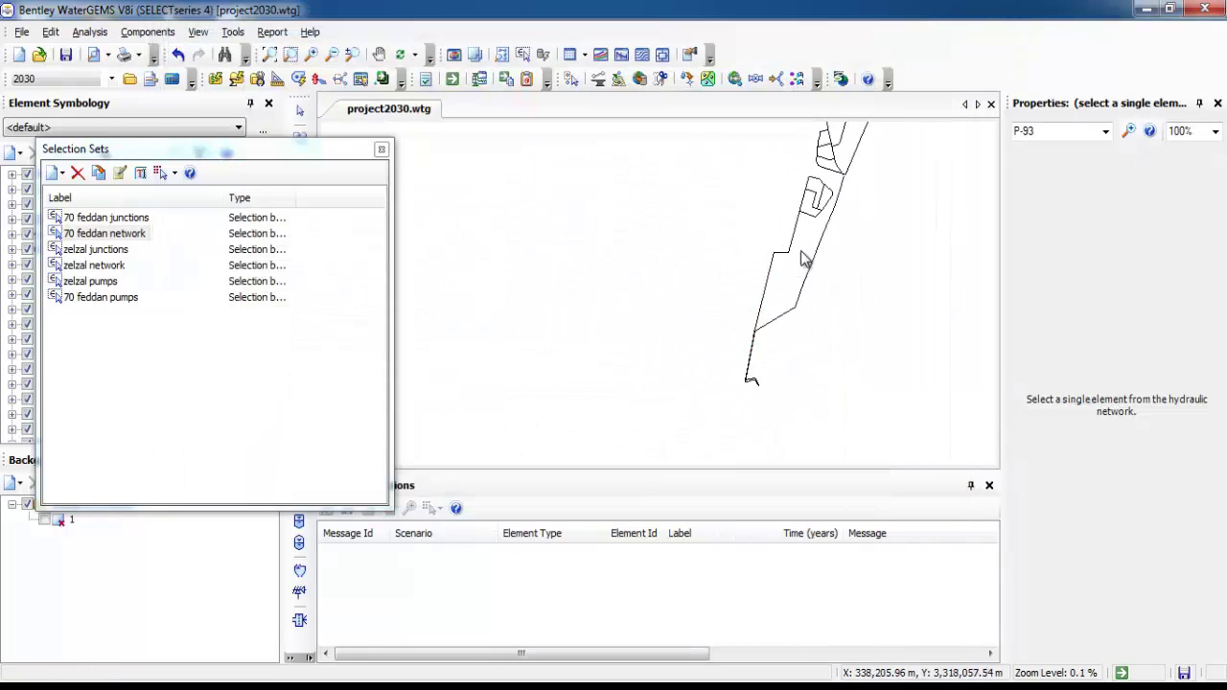
scroll(763, 347, up, 5)
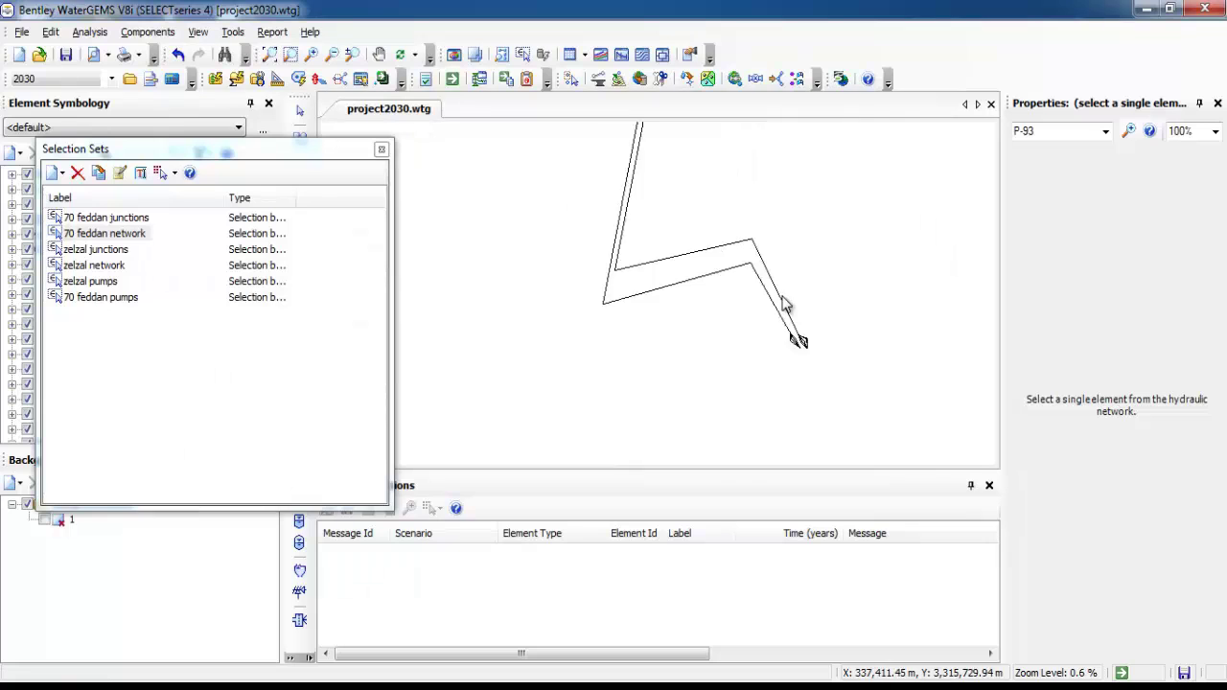
click(762, 329)
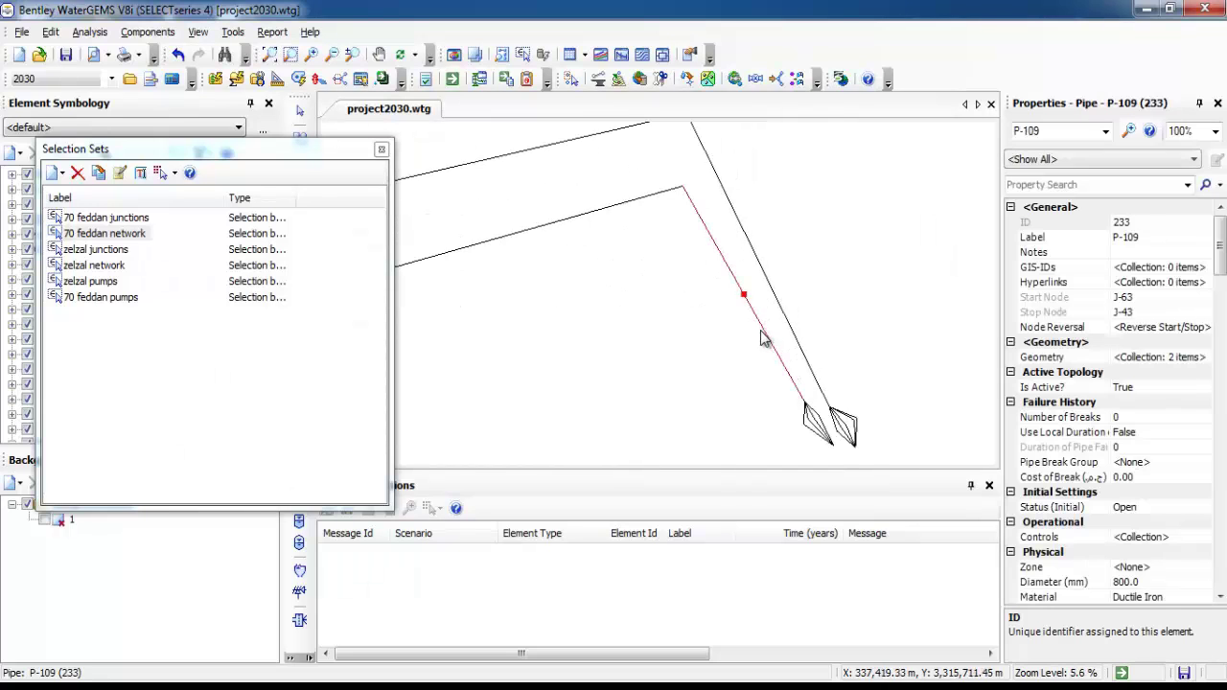
ctrl+click(625, 206)
scroll(671, 255, down, 3)
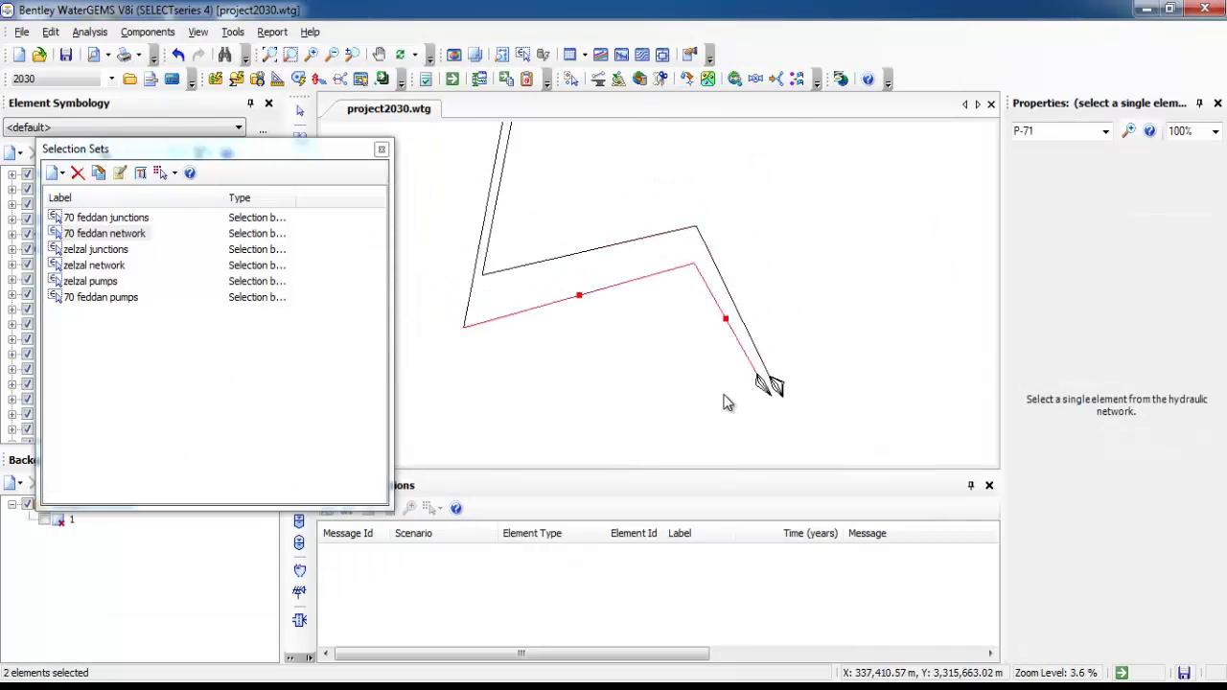
ctrl+click(525, 309)
Add P-91, P-74 and P-92 on the western main line and the 70 feddan loop's northern and eastern outer pipes to the selection
scroll(532, 372, down, 4)
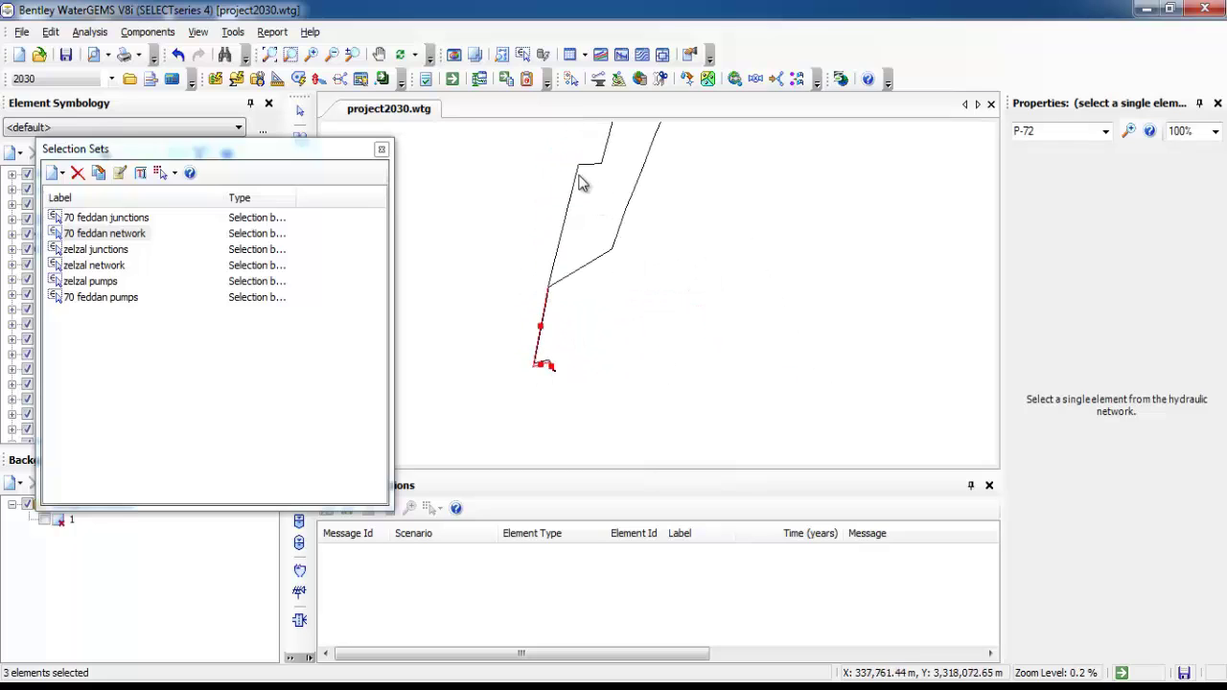
ctrl+click(576, 189)
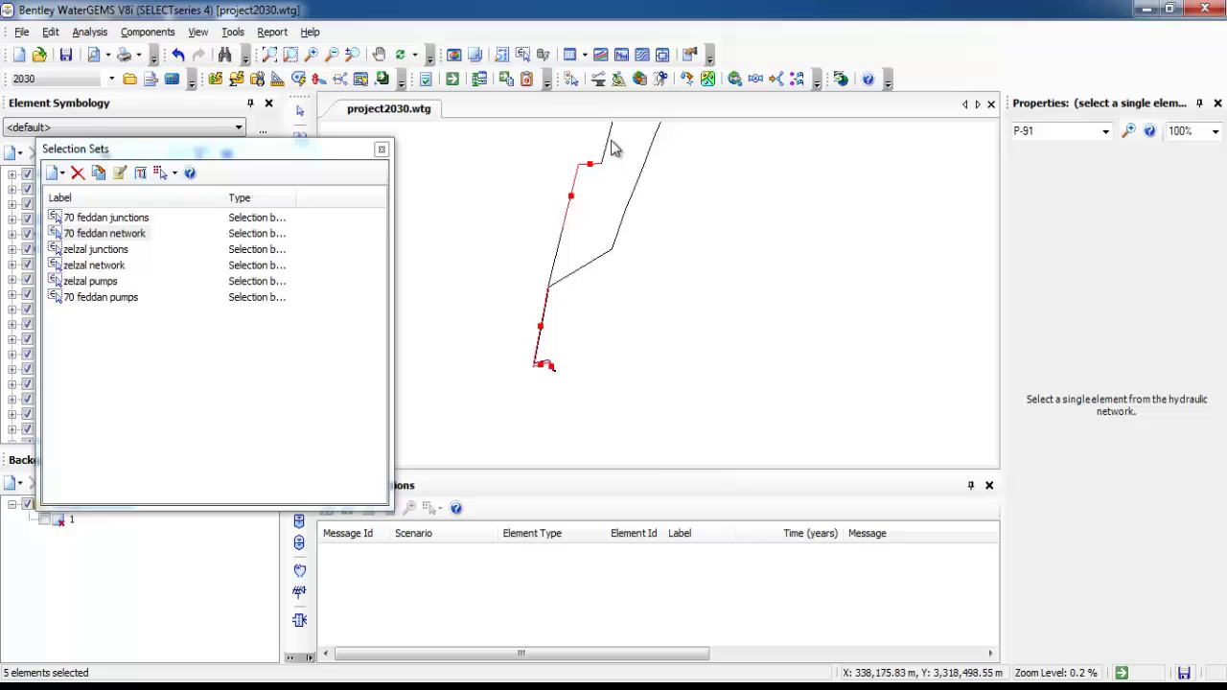
scroll(596, 287, down, 1)
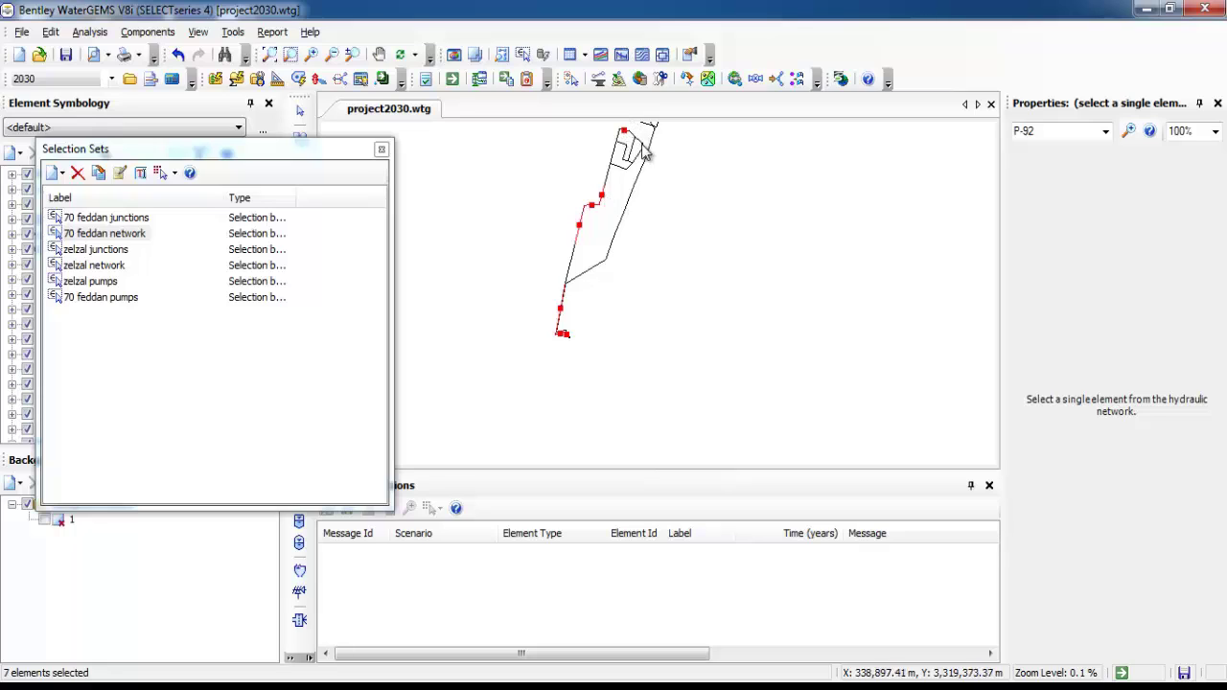
ctrl+click(642, 146)
Add the outer pipes on the 70 feddan loop's northwestern edge and northeastern corner to the selection
scroll(643, 158, up, 2)
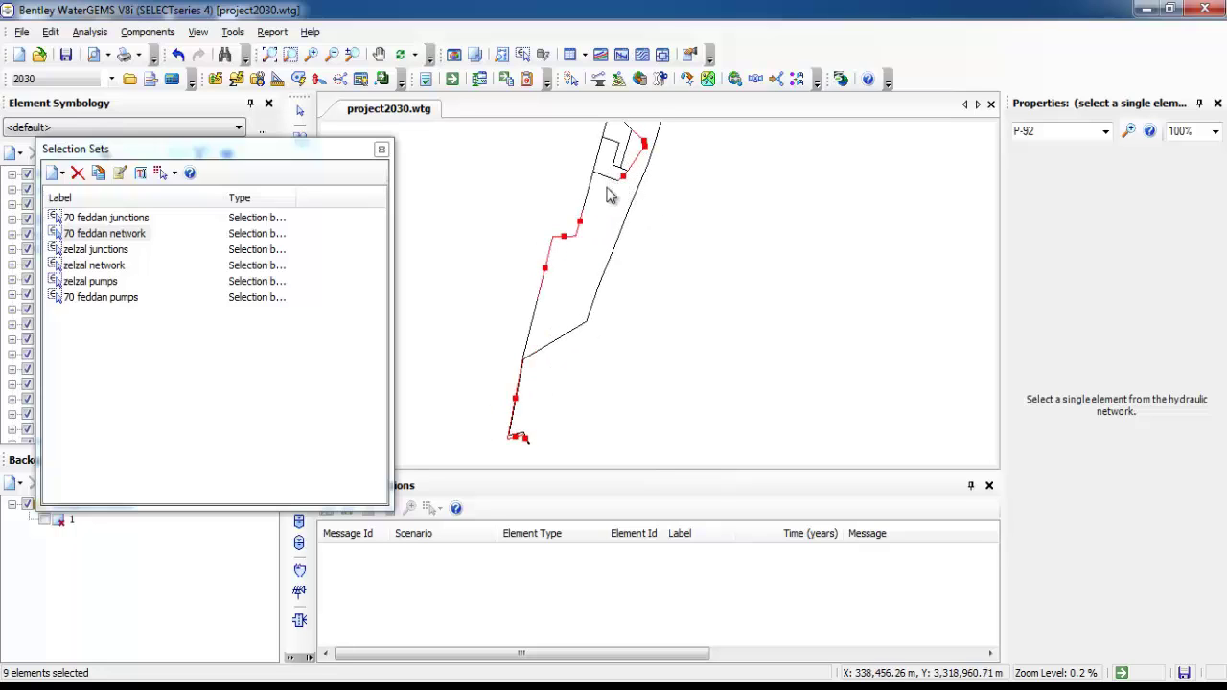
scroll(610, 192, up, 1)
scroll(623, 149, up, 1)
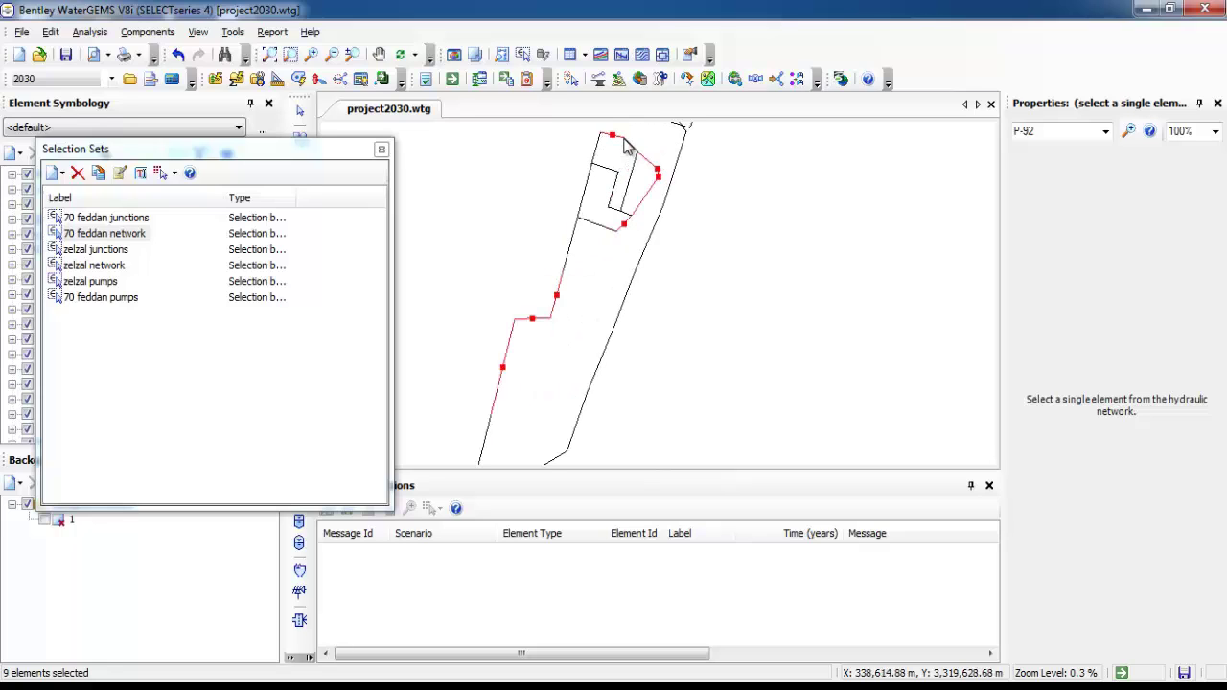
scroll(623, 148, up, 2)
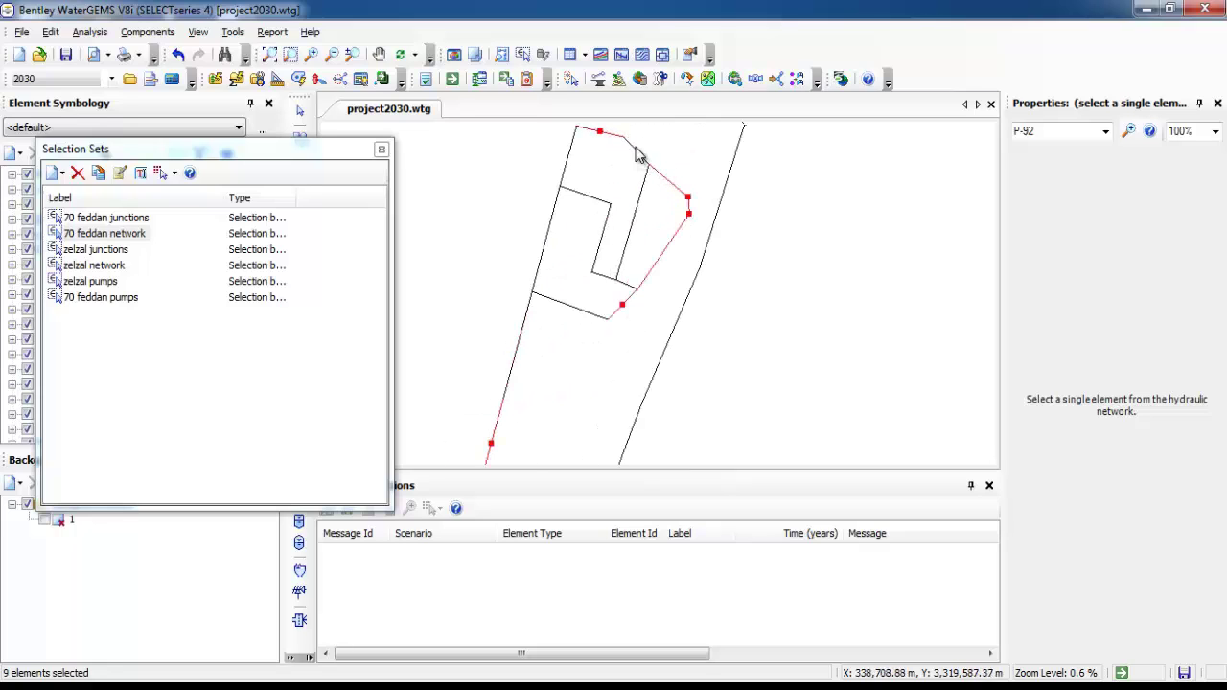
ctrl+click(573, 151)
ctrl+click(636, 155)
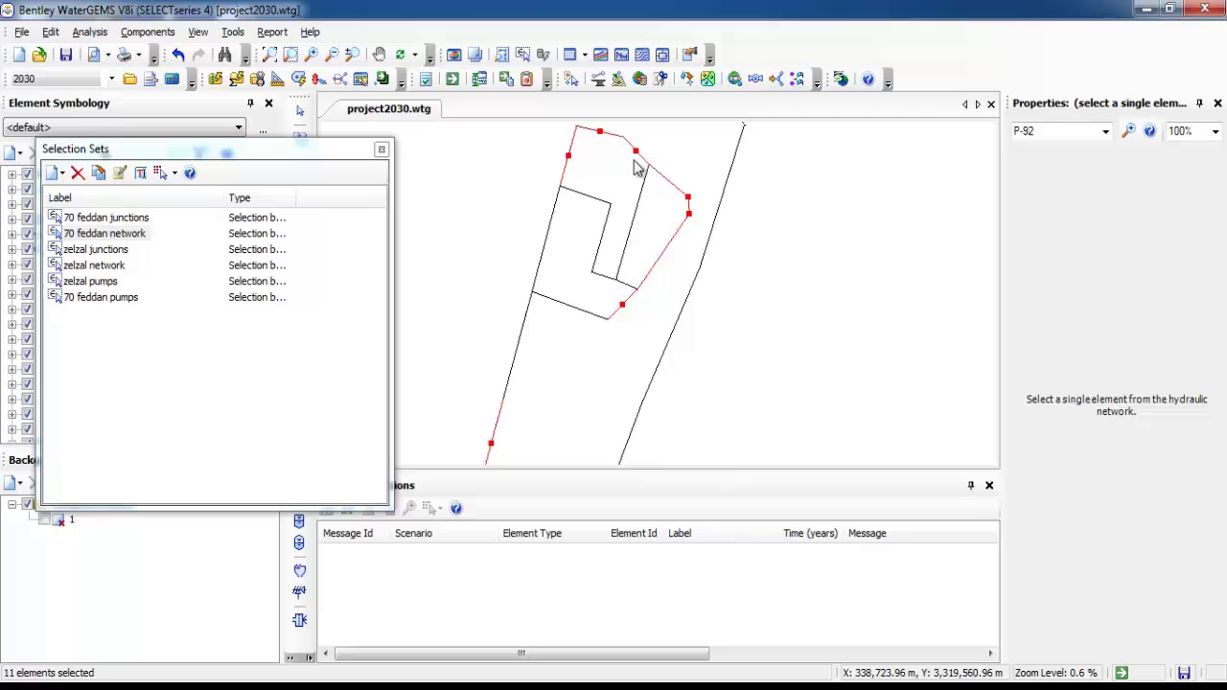
Open the selected 70 feddan main line and outer loop pipes for group editing in the predefined Pipe Table
right_click(622, 312)
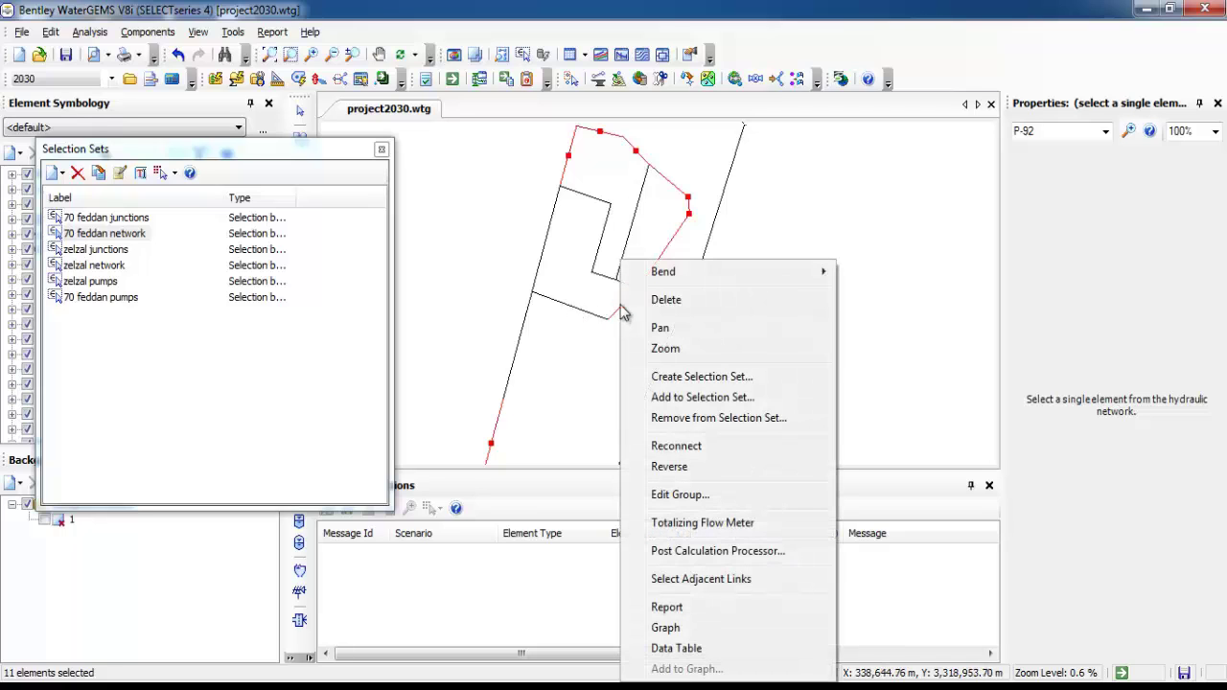
click(683, 494)
double_click(529, 256)
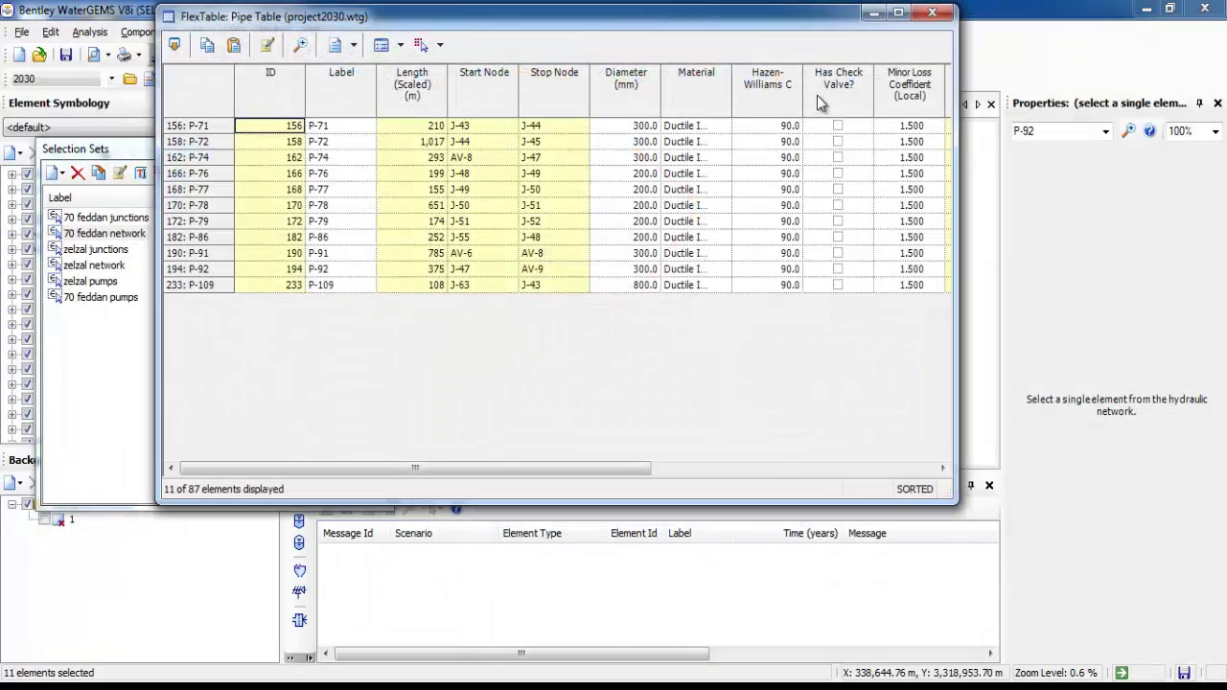
Globally add 0.35 to the listed pipes' local minor loss coefficient, consulting the fitting K coefficients slide in PowerPoint, and close the Pipe Table
click(906, 84)
right_click(903, 86)
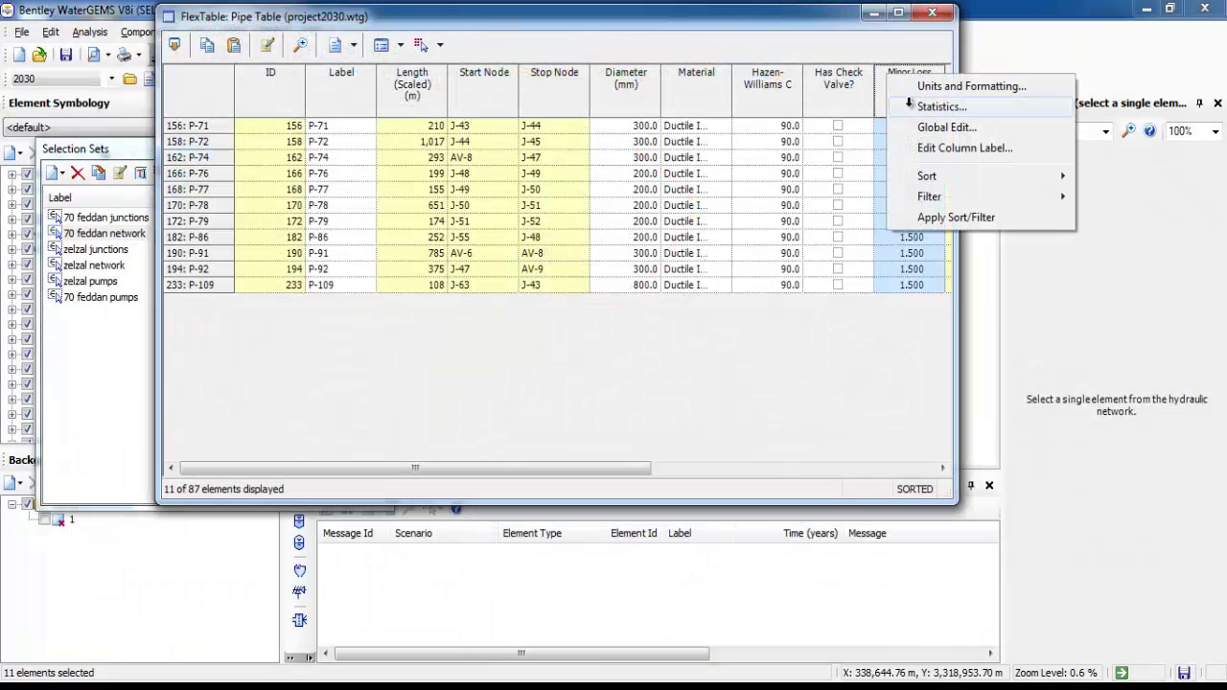
click(920, 121)
click(604, 275)
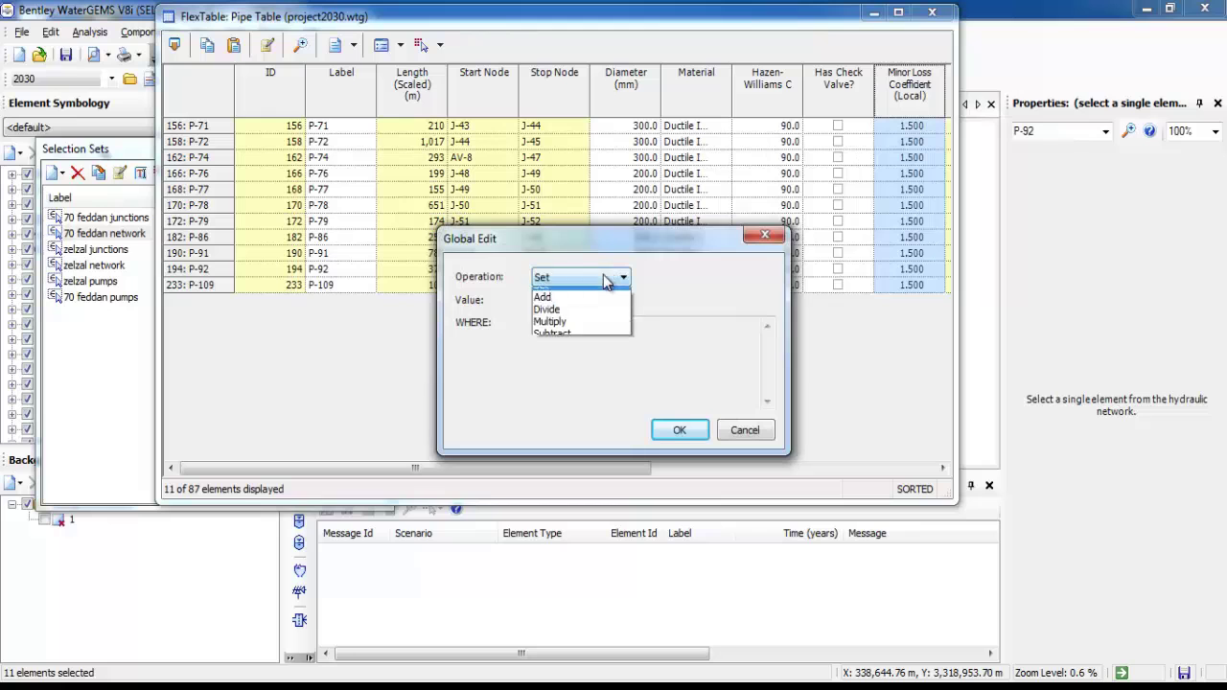
click(557, 303)
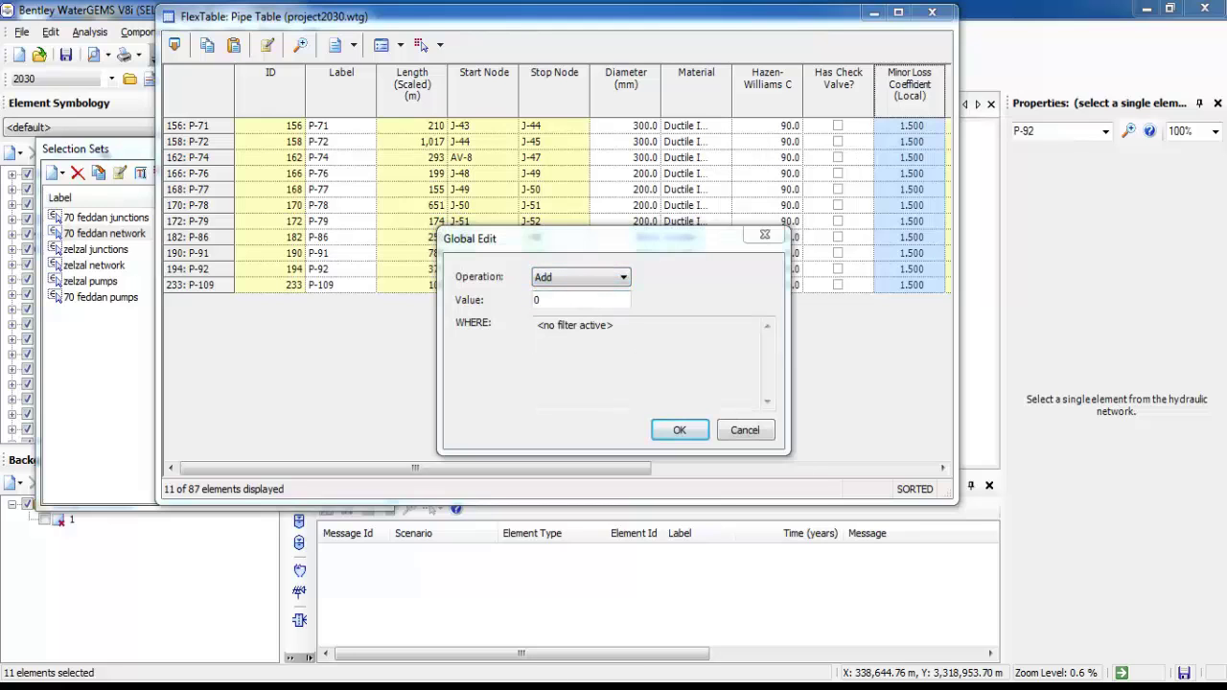
key(alt+Tab)
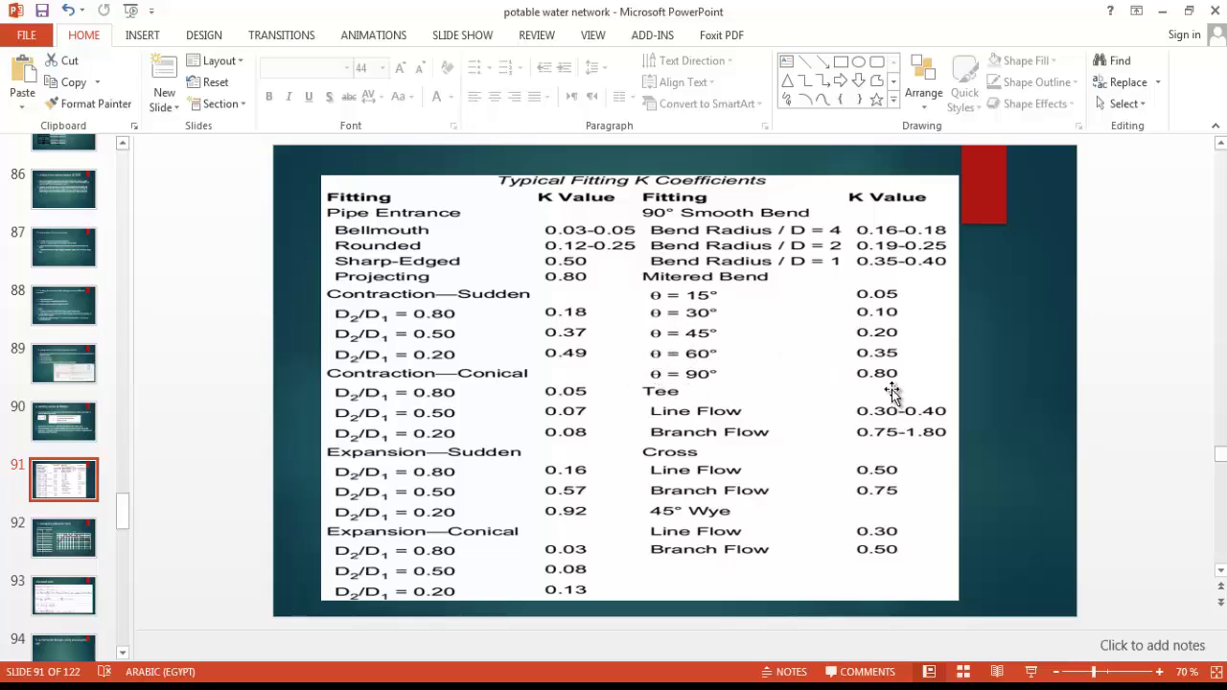
click(1162, 11)
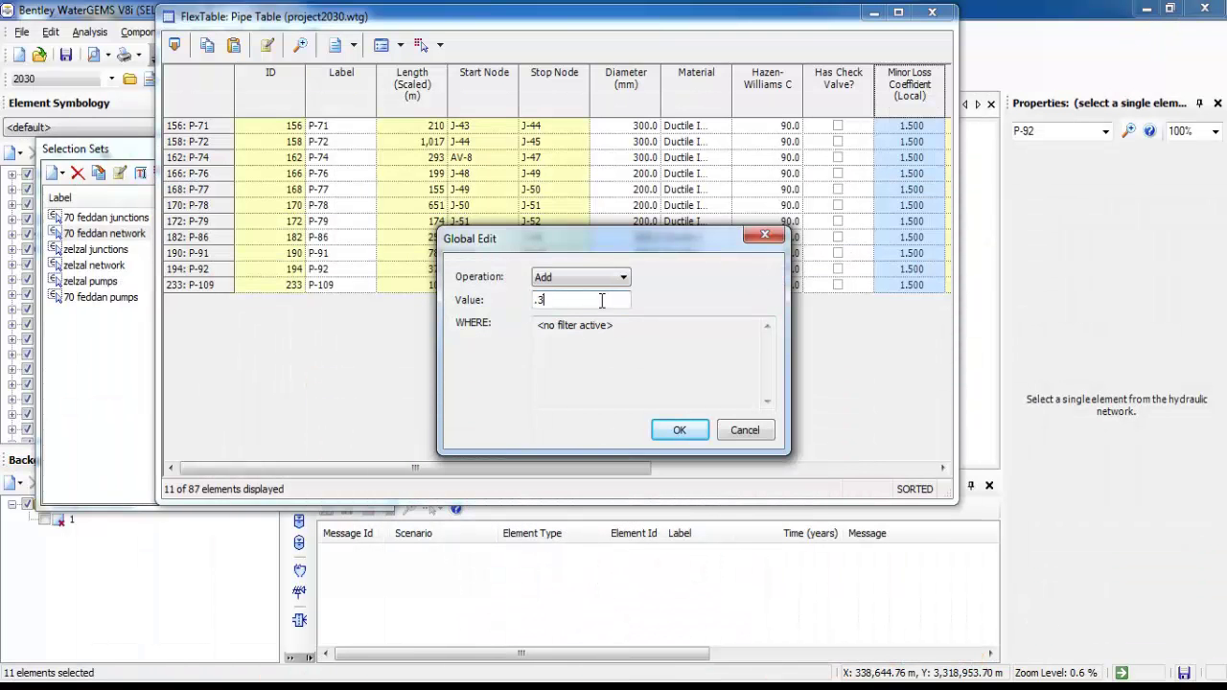
text(5)
key(Return)
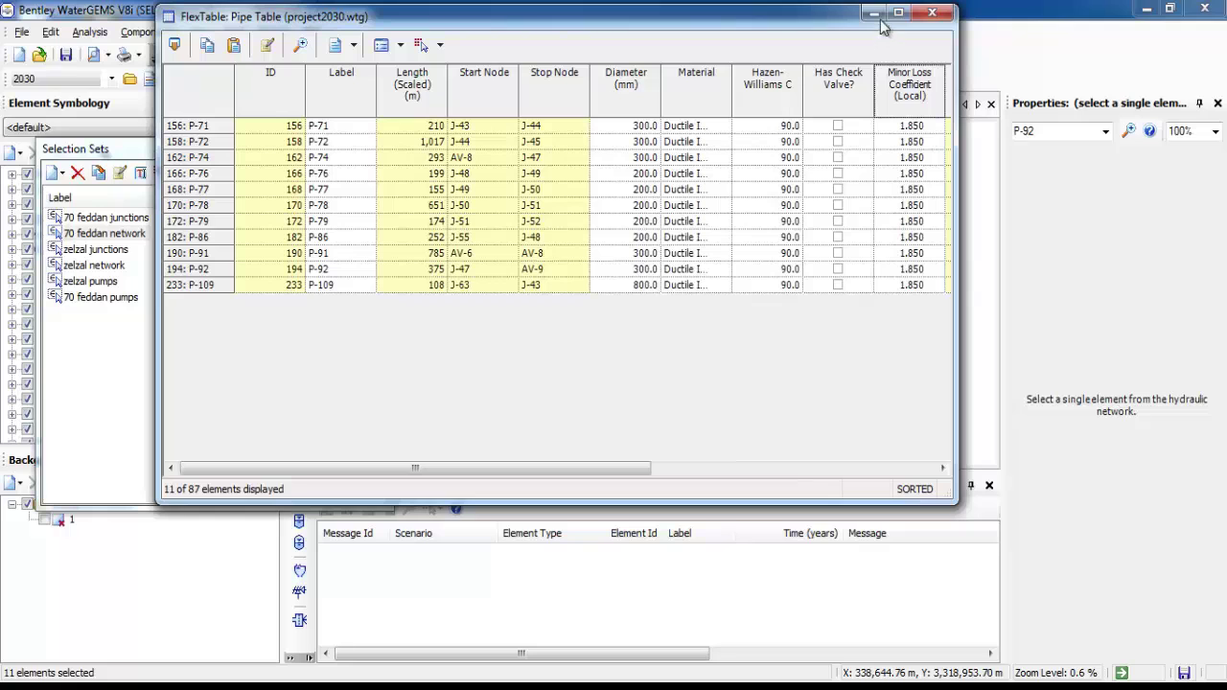
click(932, 12)
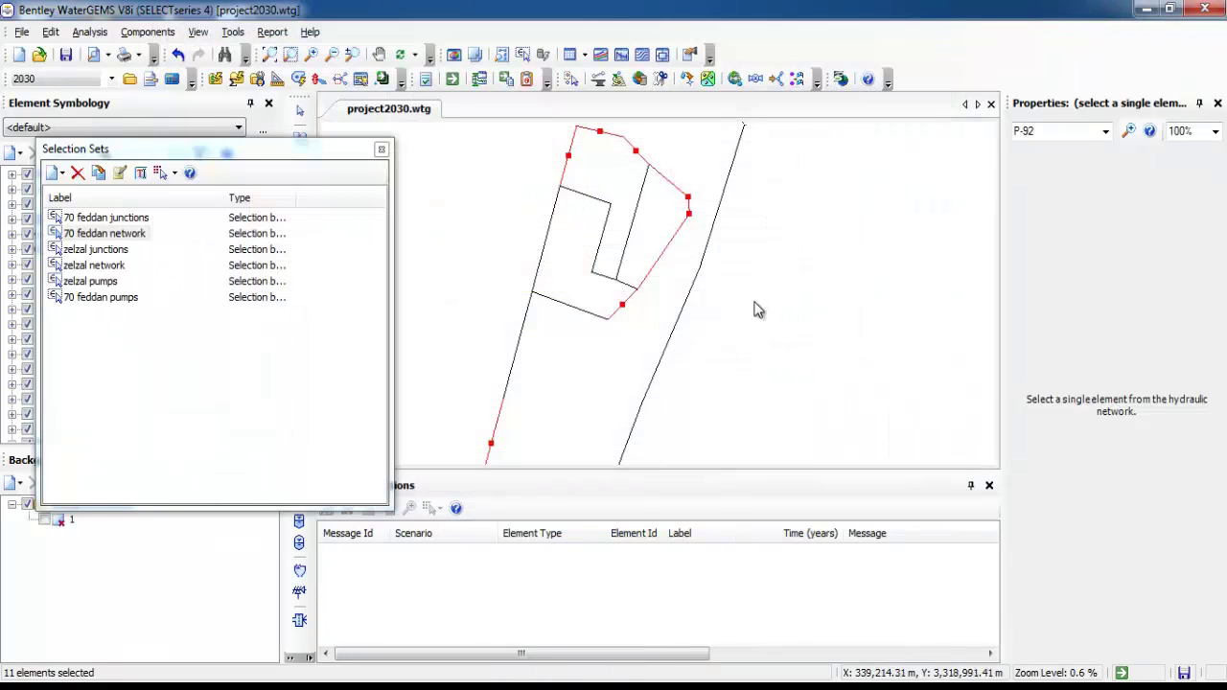
Clear the selection and select P-84, P-87 and P-83 inside the 70 feddan loop
key(Escape)
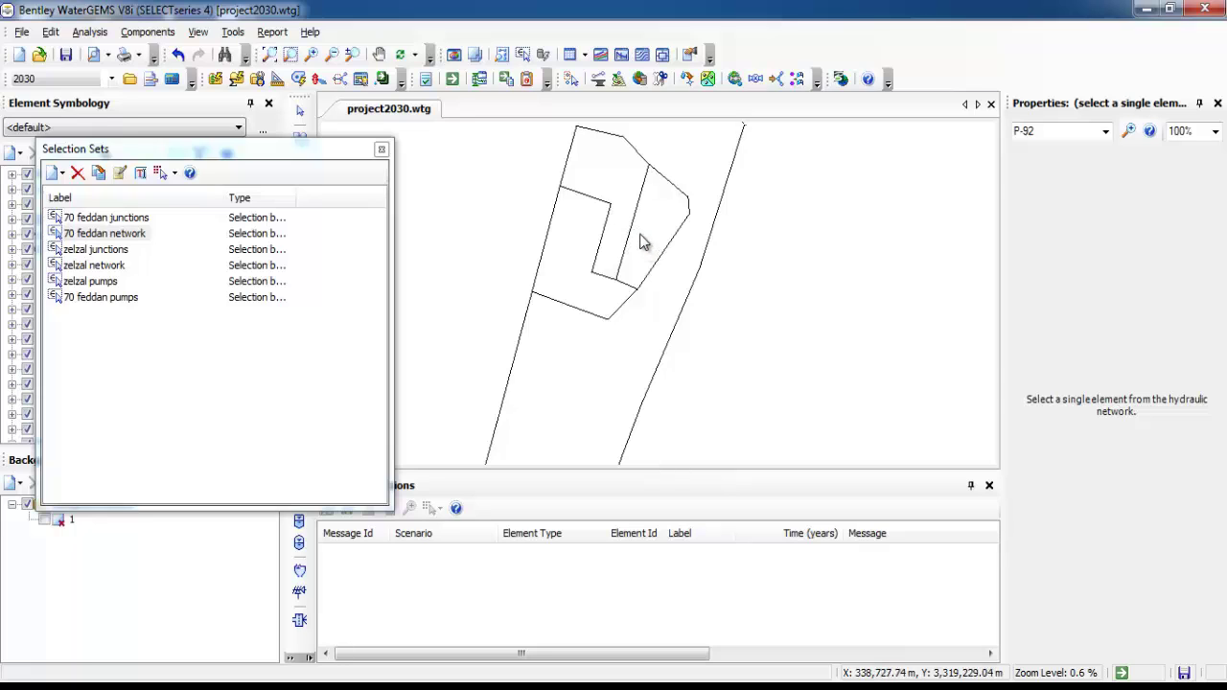
click(632, 227)
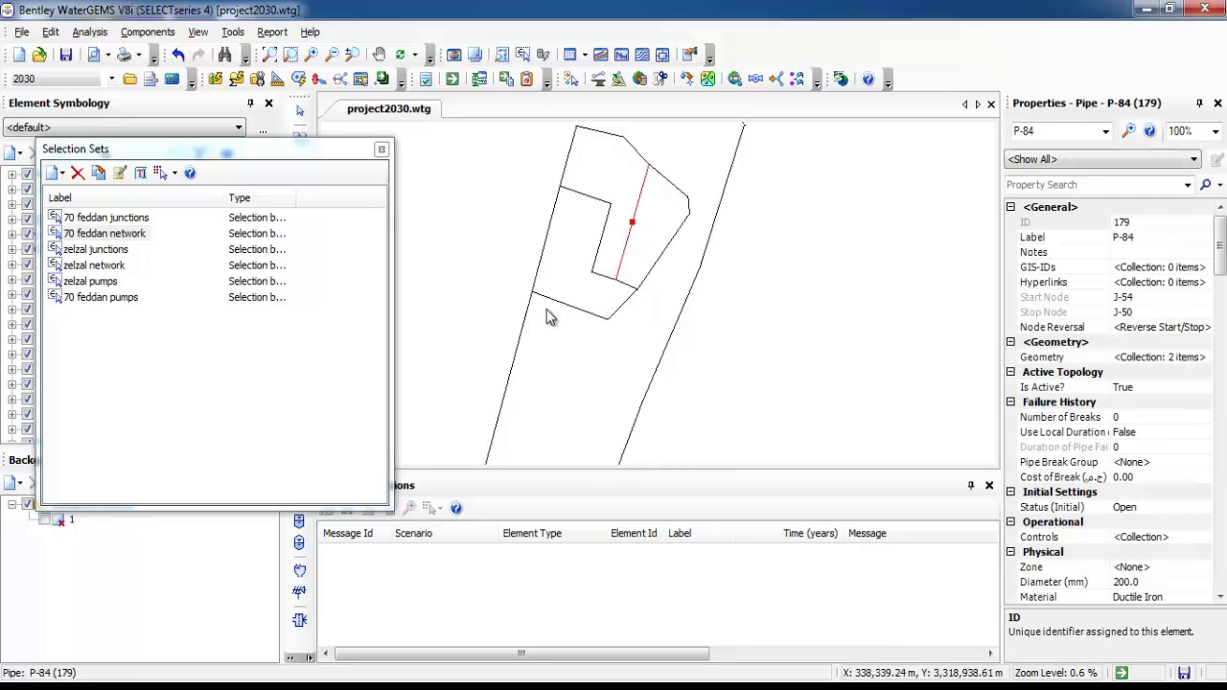
ctrl+click(583, 200)
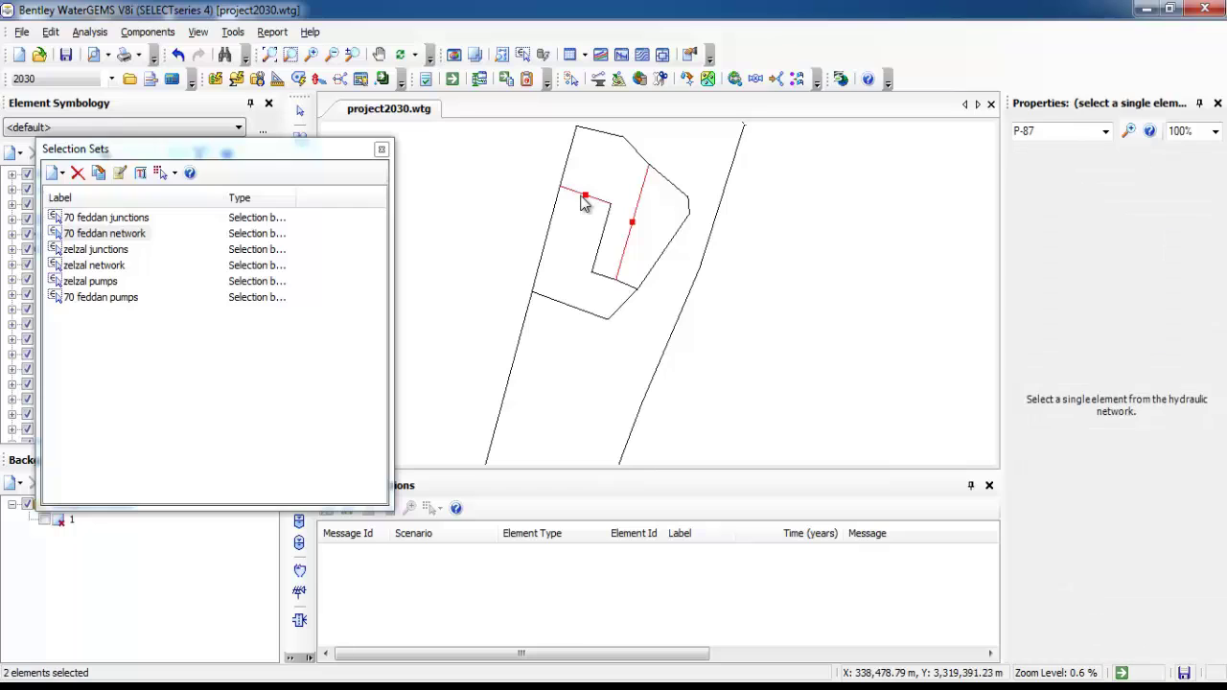
ctrl+click(628, 287)
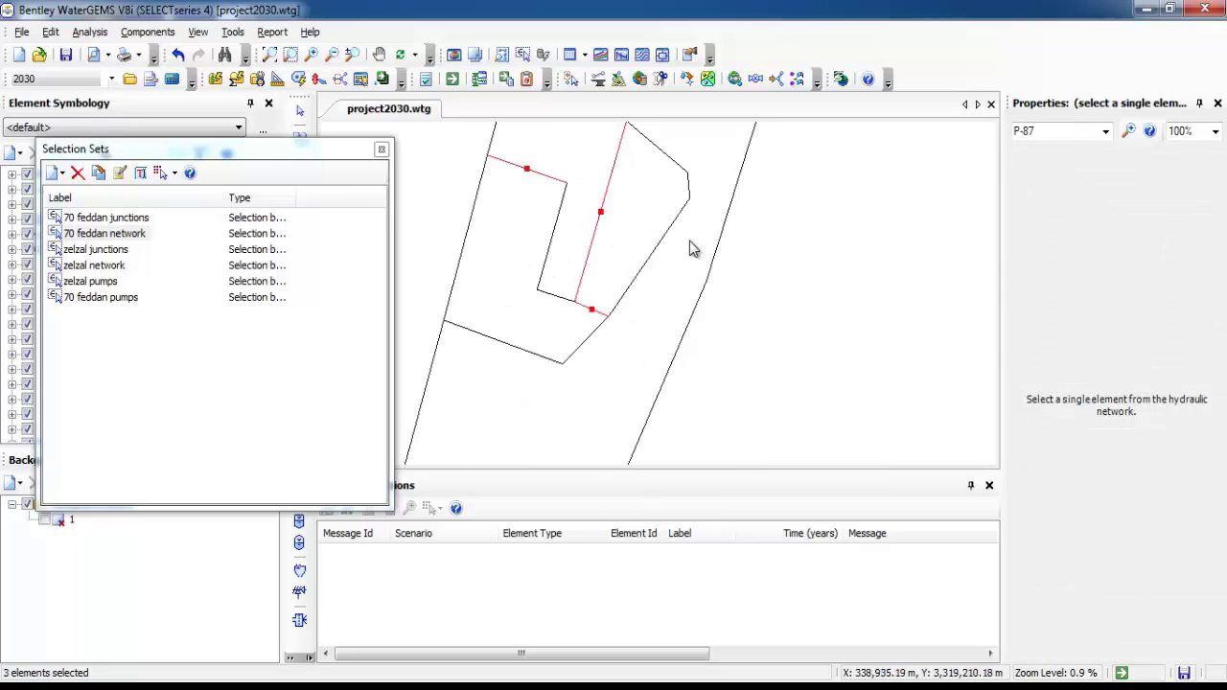
Globally add 0.4 to the local minor loss coefficient of P-83, P-84 and P-87 in the Pipe Table and close it
right_click(630, 228)
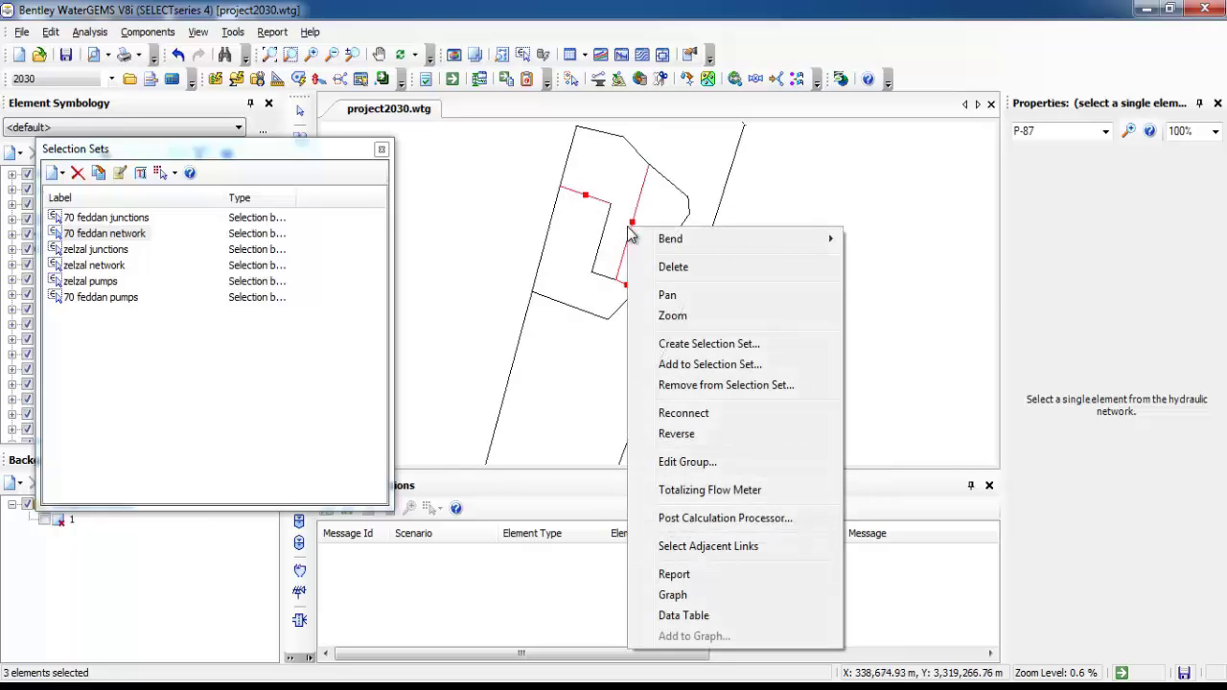
click(690, 462)
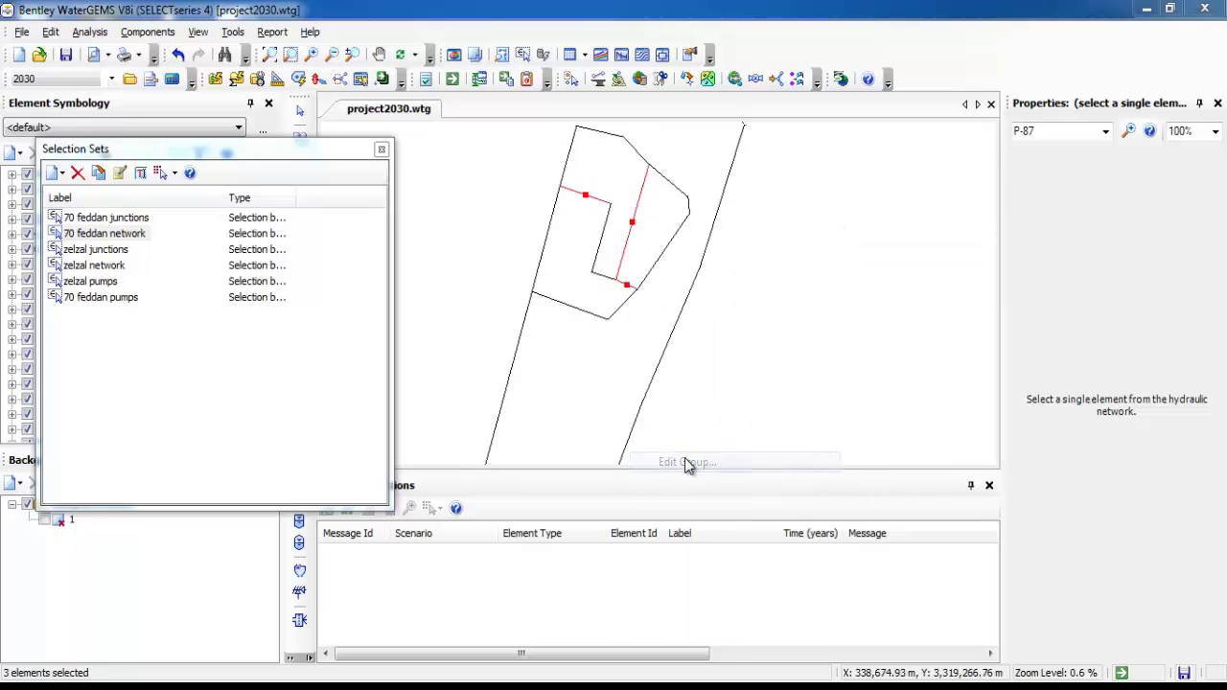
double_click(511, 257)
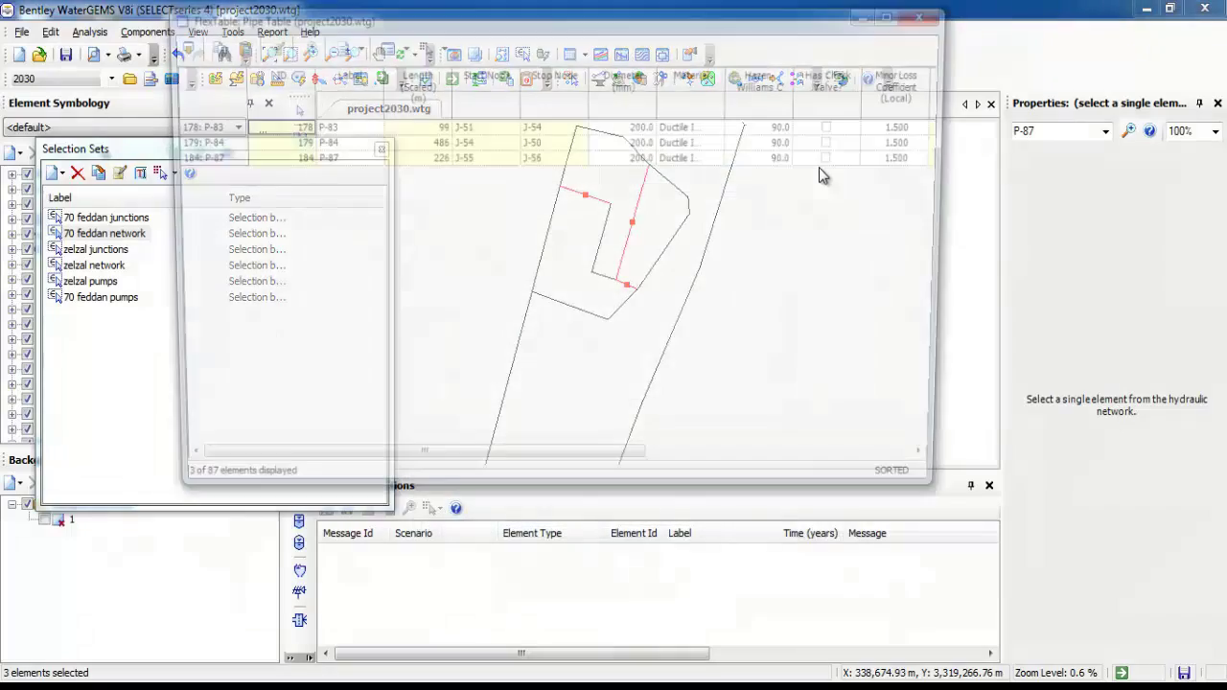
right_click(912, 108)
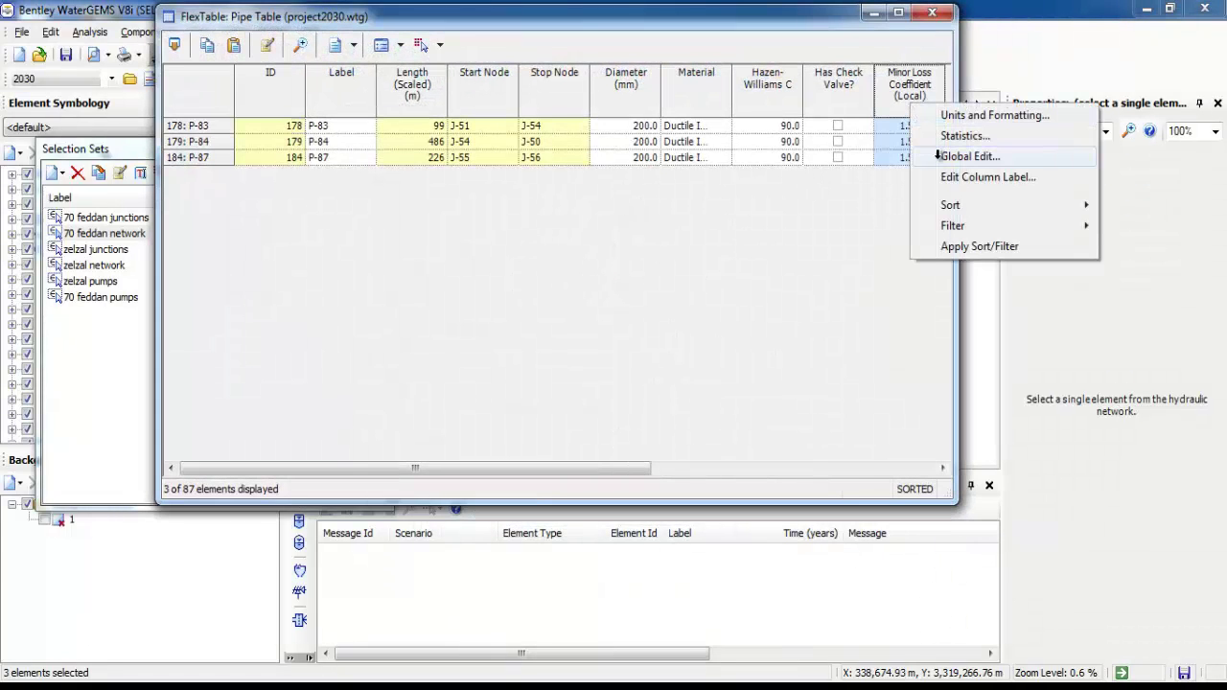
click(940, 155)
click(581, 277)
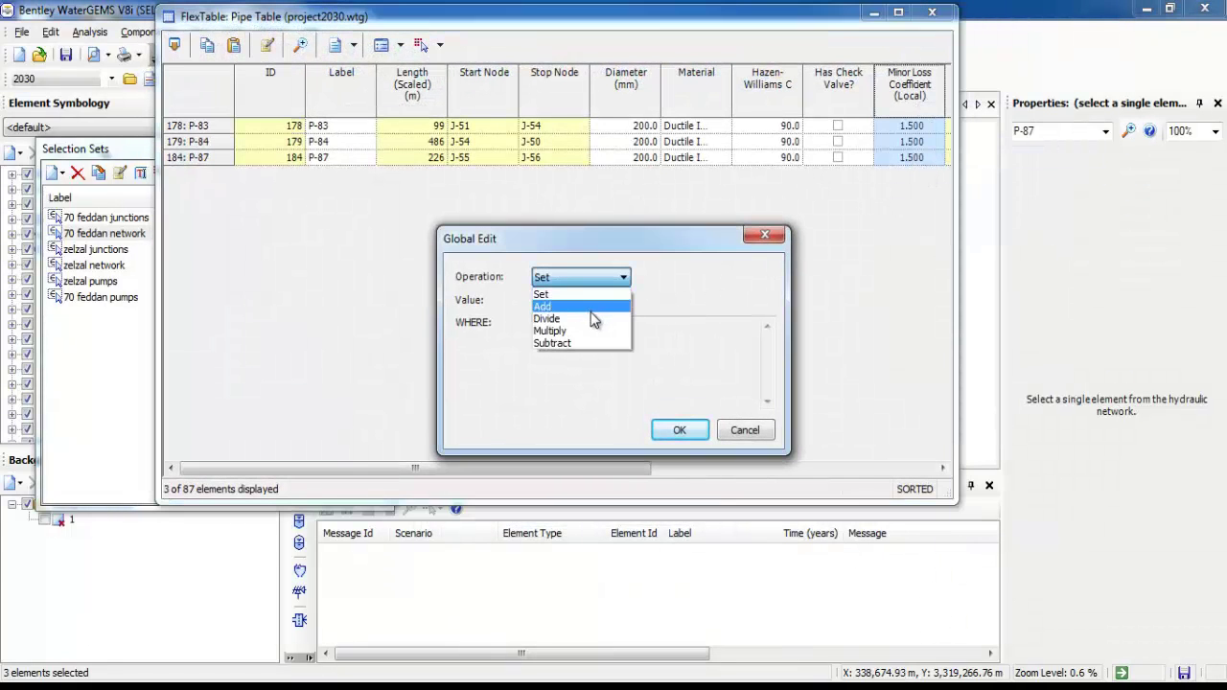
click(542, 305)
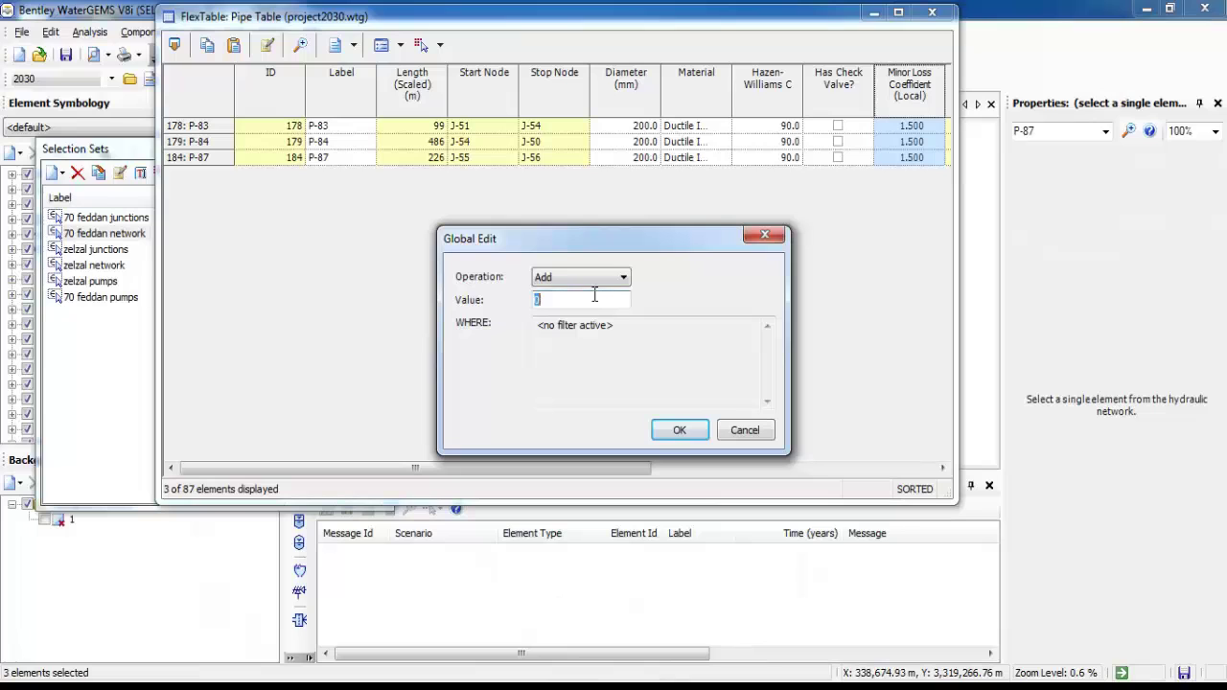
key(Return)
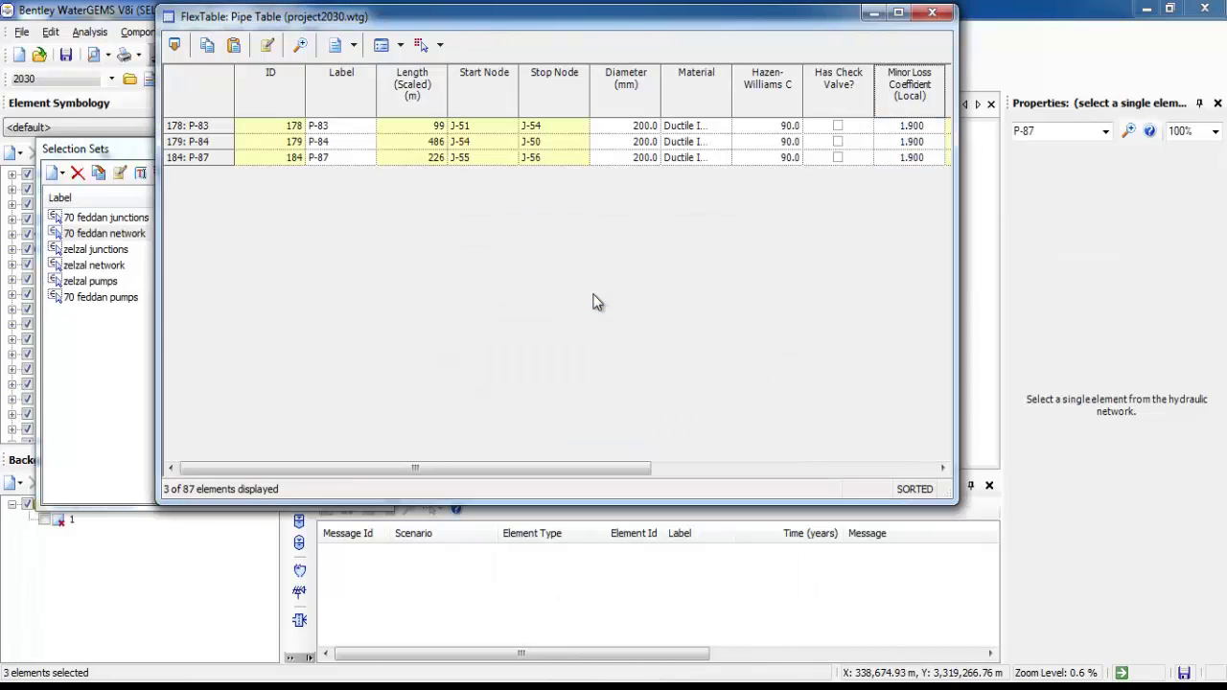
click(933, 11)
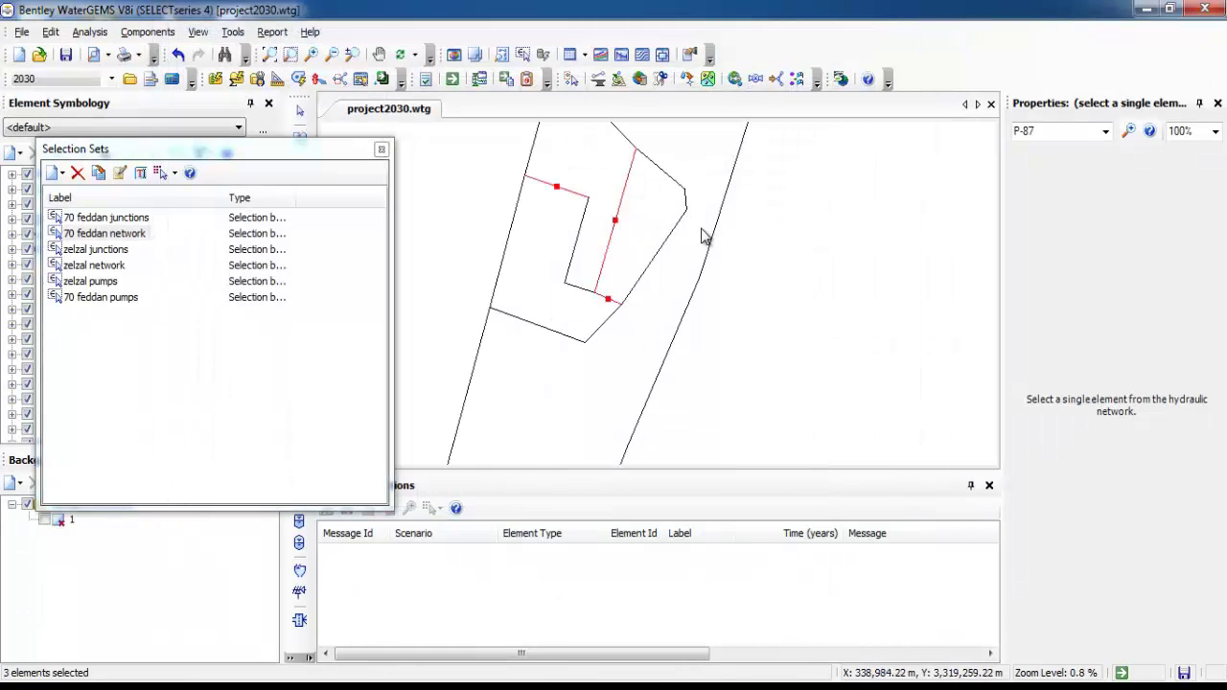
Start a new selection with P-88, P-89, P-87, P-82 and P-85 around the western part of the 70 feddan loop
click(582, 246)
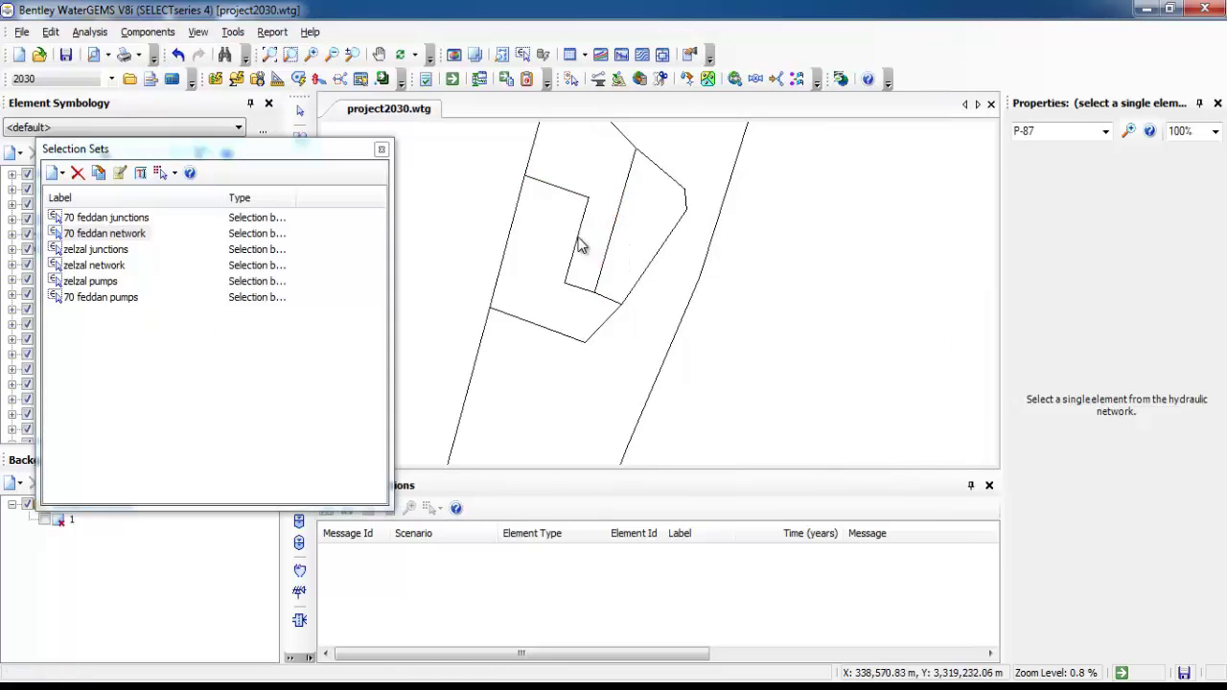
click(576, 245)
ctrl+click(582, 289)
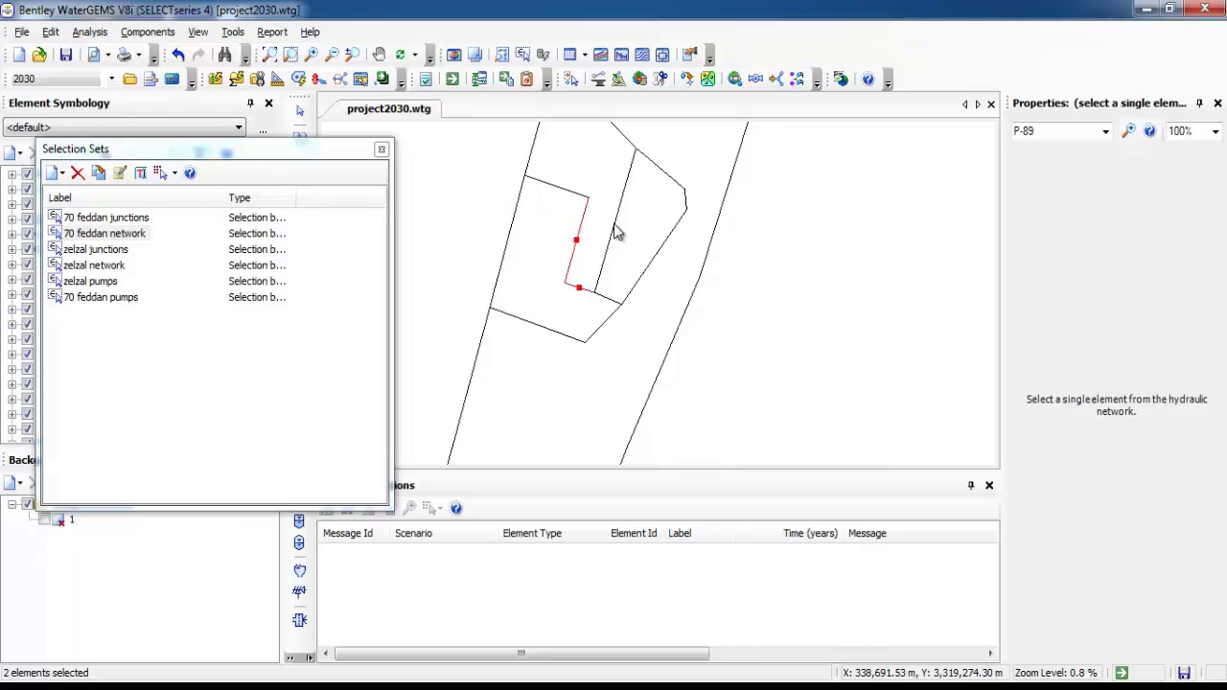
ctrl+click(549, 192)
scroll(597, 267, down, 1)
ctrl+click(566, 292)
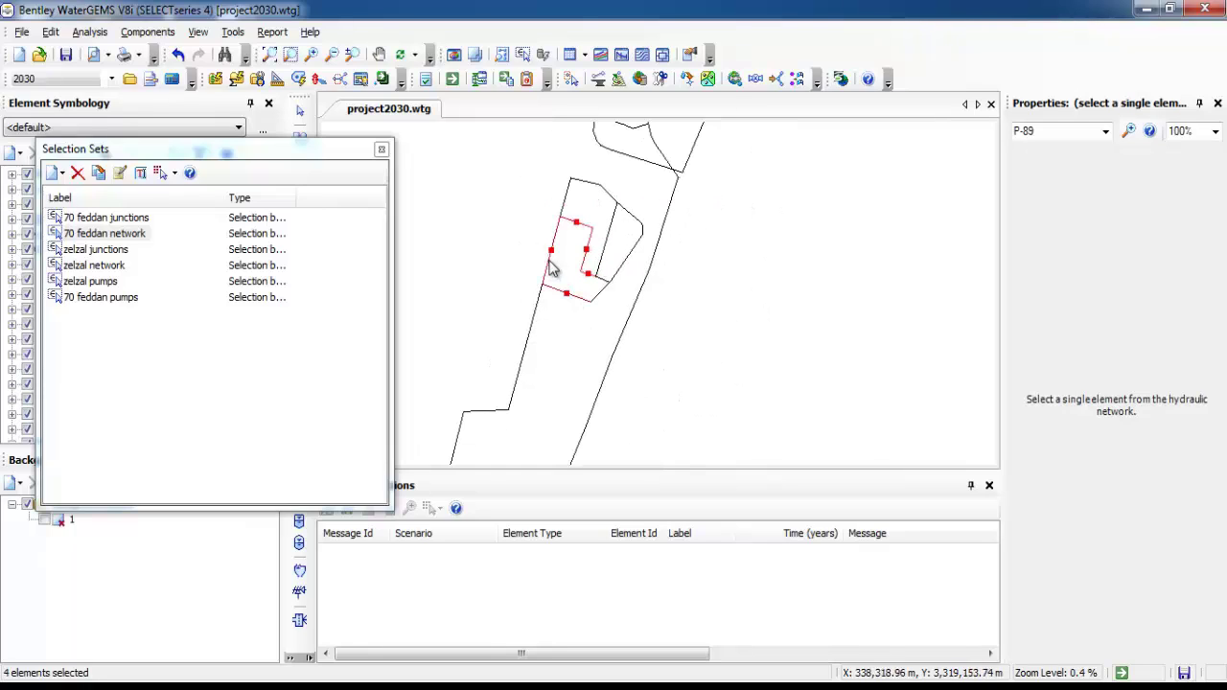
scroll(633, 188, down, 1)
ctrl+click(606, 219)
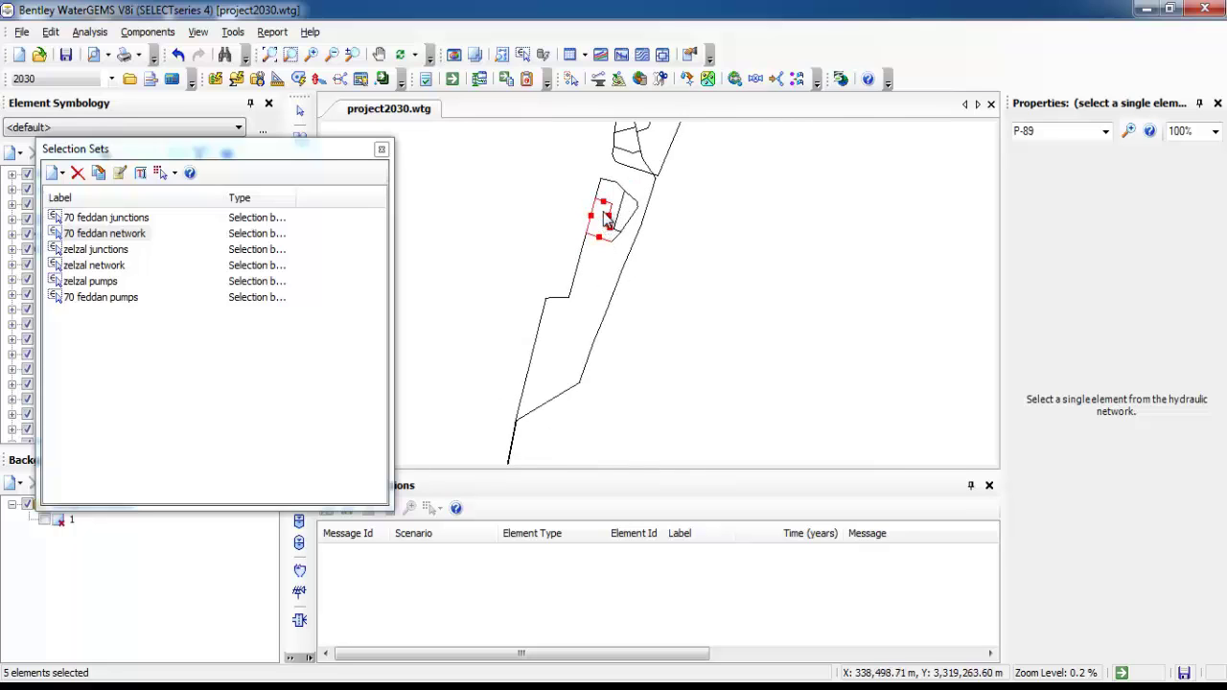
Globally add 0.8 to the local minor loss coefficient of the five selected pipes, consulting the K coefficients slide in PowerPoint, and close the Pipe Table
right_click(612, 222)
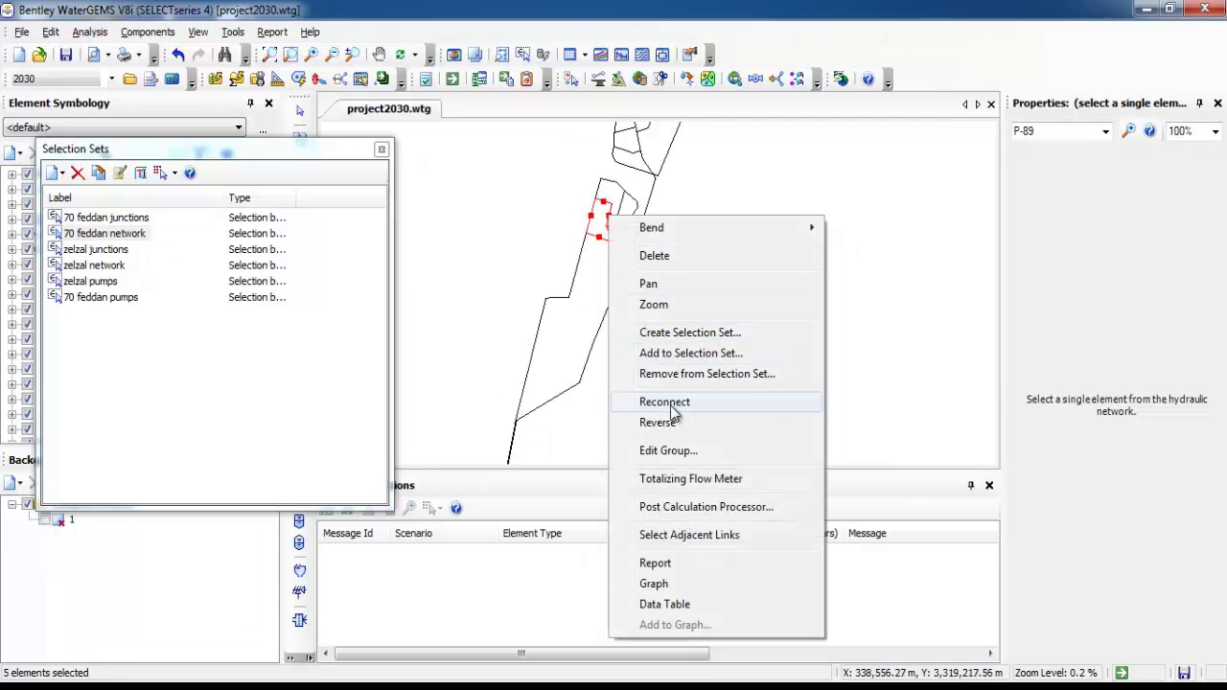
click(685, 451)
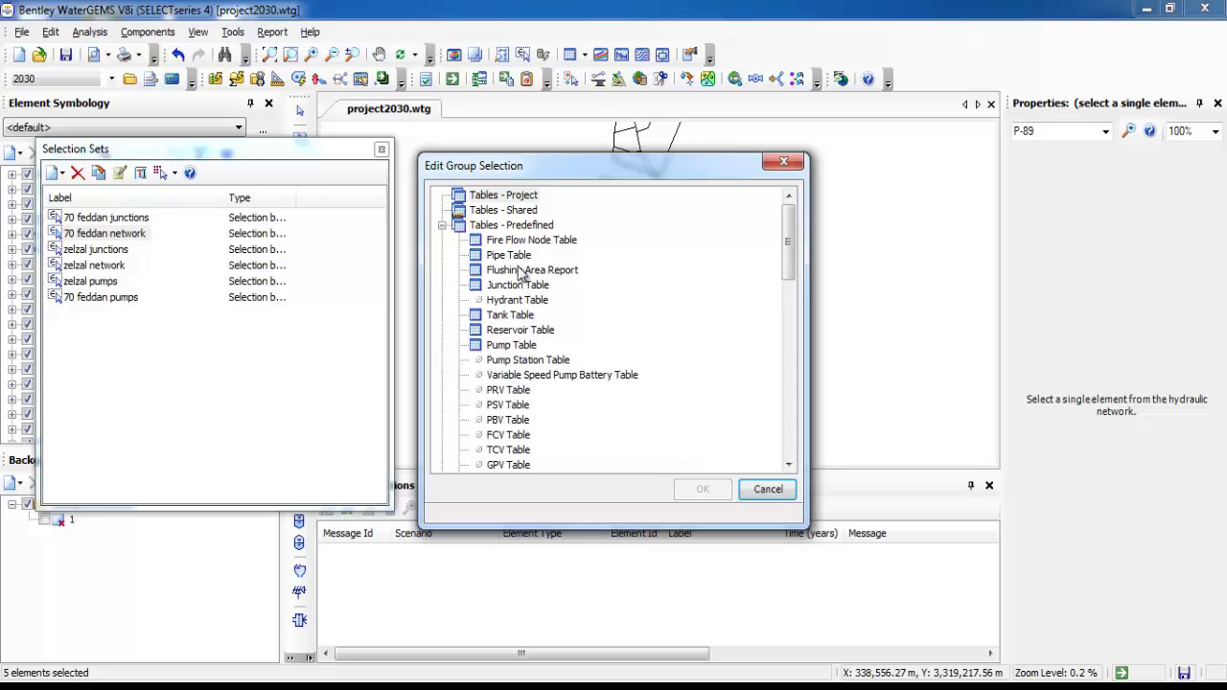
double_click(518, 252)
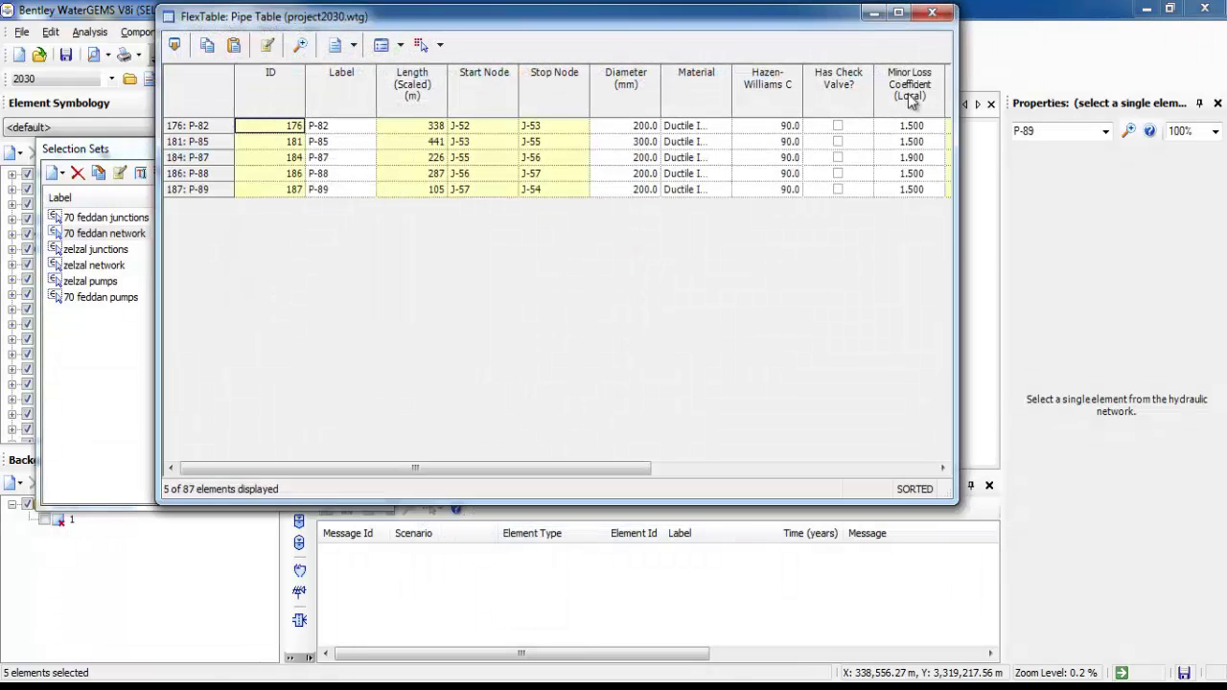
right_click(912, 103)
click(950, 146)
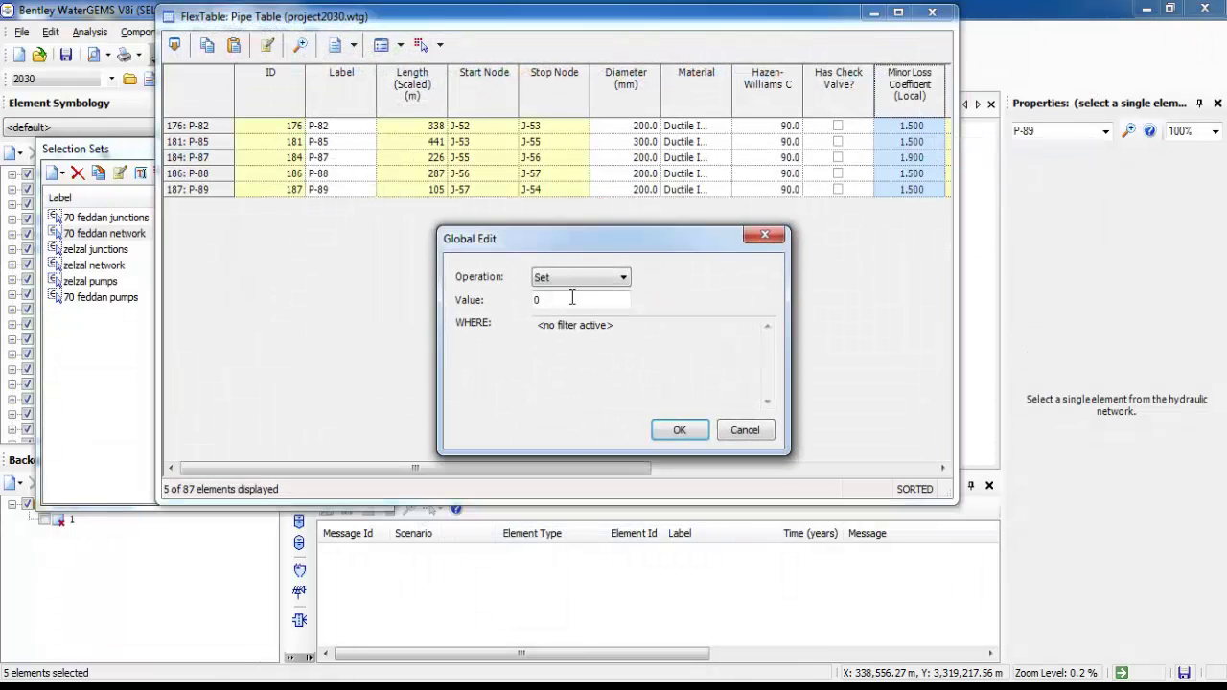
click(580, 277)
click(587, 299)
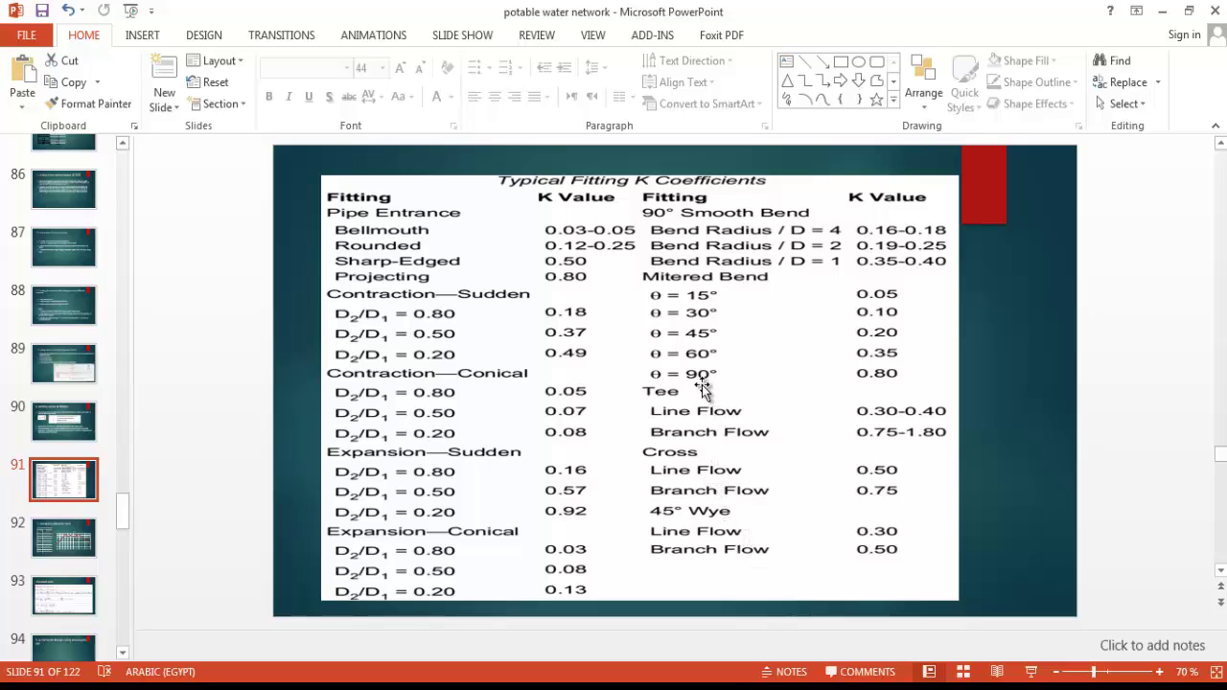
click(1164, 13)
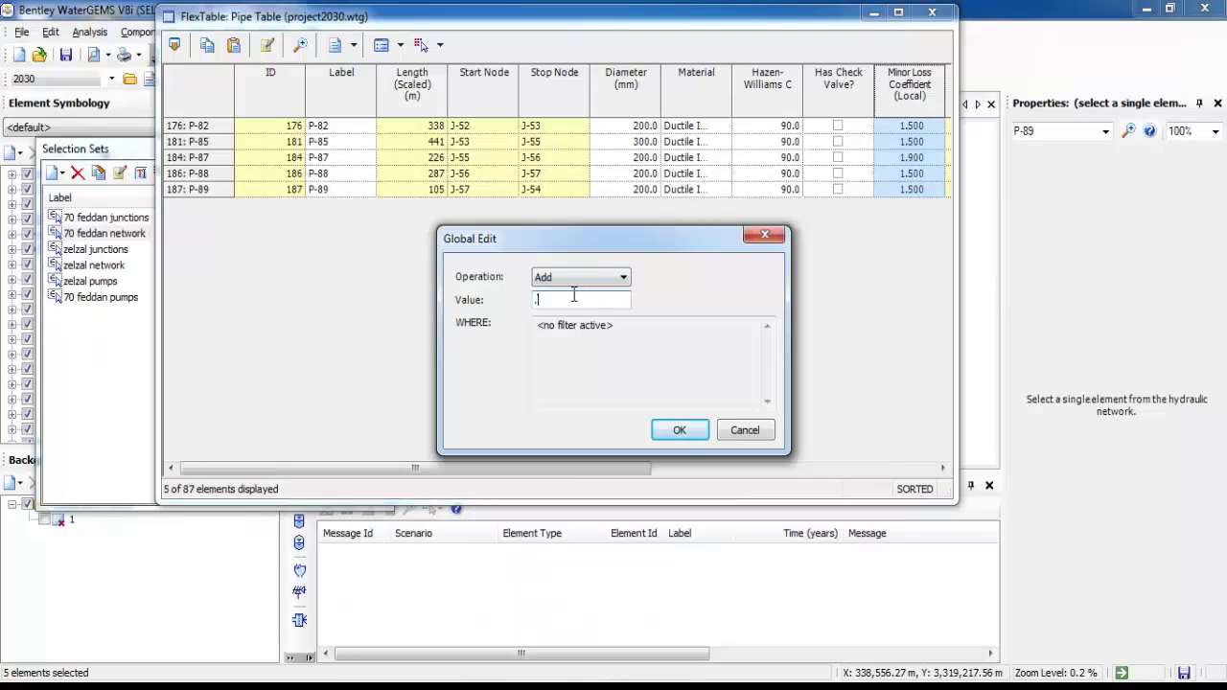
click(670, 431)
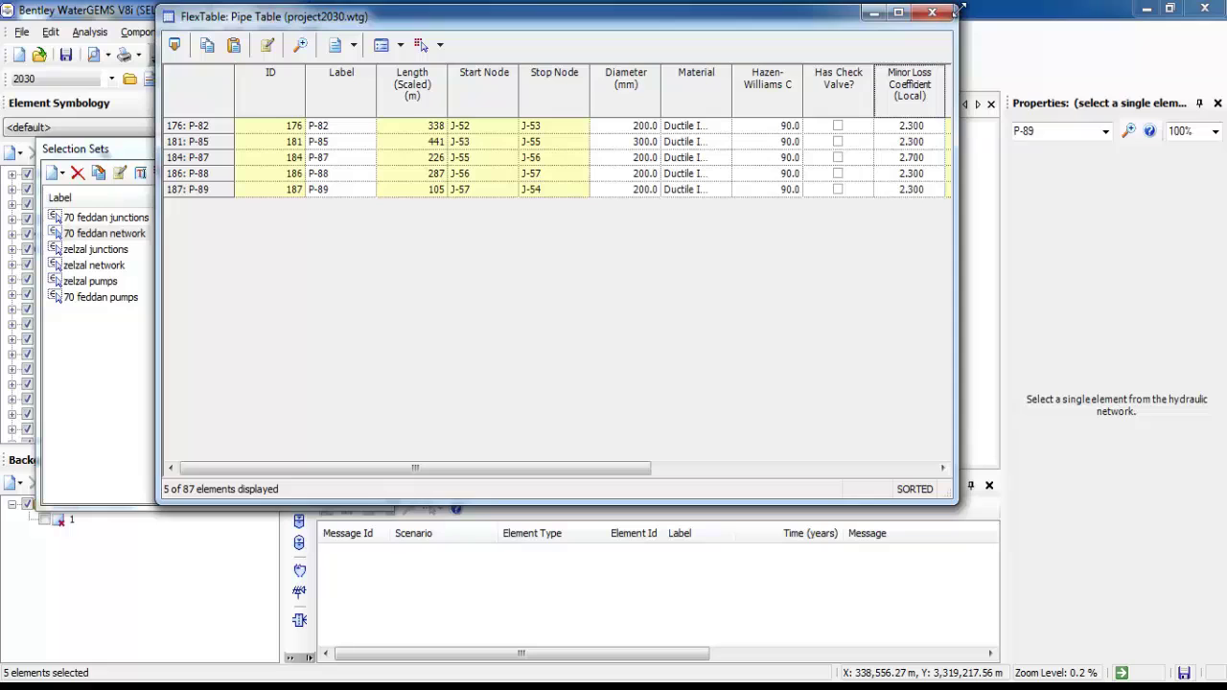
click(932, 13)
Start a new selection with discharge pipes P-110, P-108, P-112 and P-115 between the pumps and junction J-63 at the pump station
scroll(734, 324, down, 2)
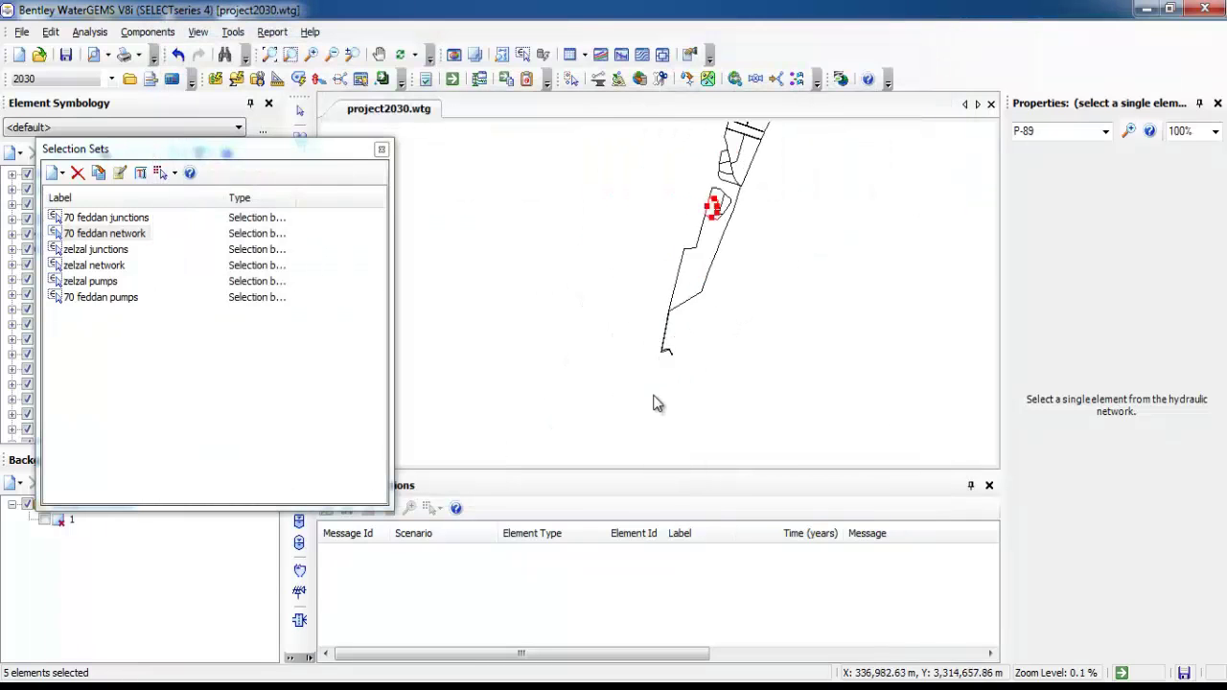
scroll(690, 373, up, 5)
scroll(690, 441, down, 2)
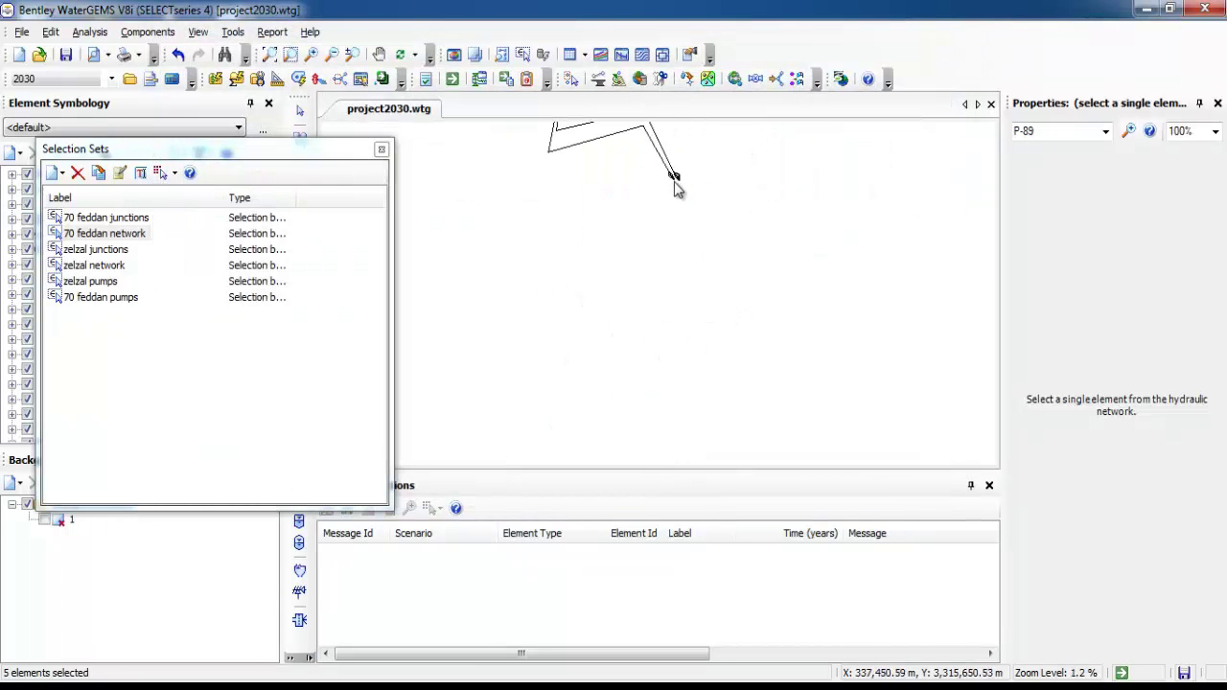
scroll(677, 187, up, 10)
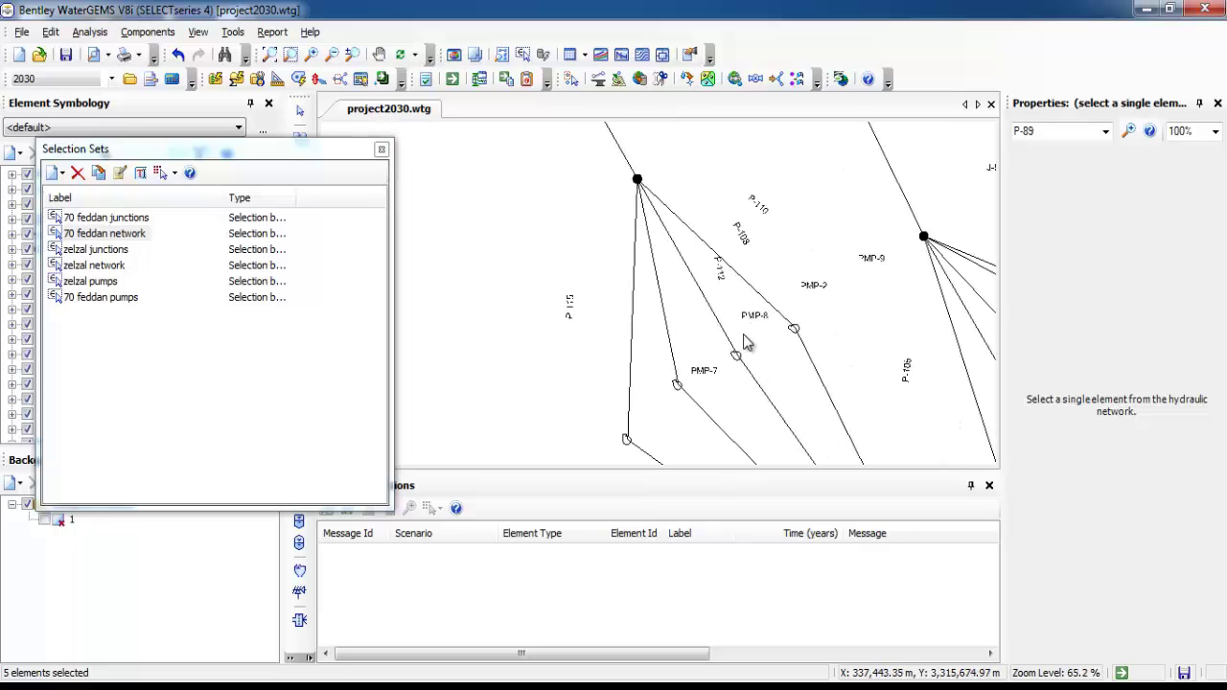
click(746, 284)
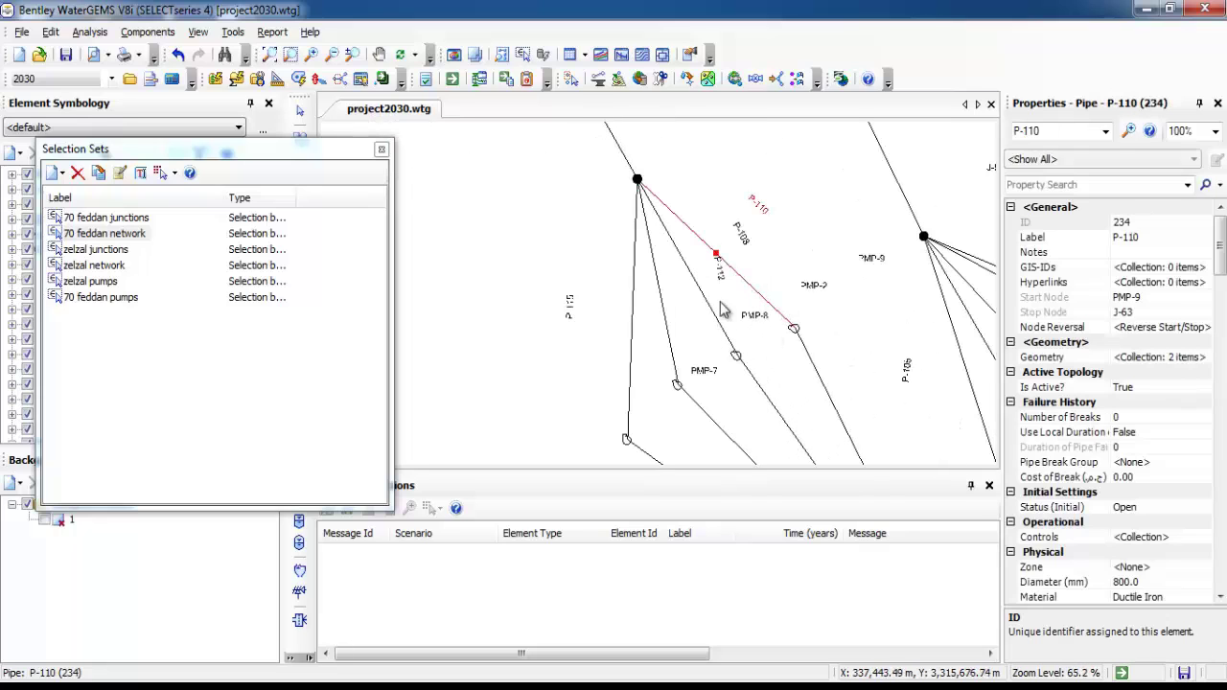
ctrl+click(707, 305)
ctrl+click(665, 321)
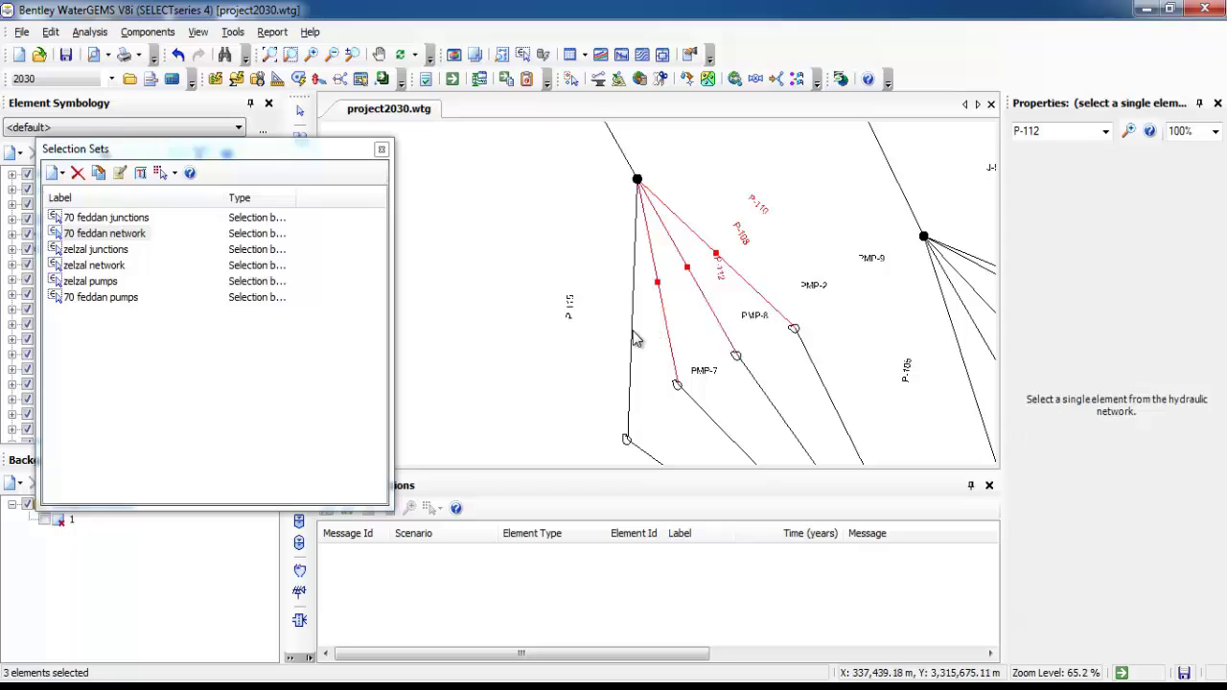
ctrl+click(633, 339)
Add suction pipes P-107, P-1, P-113 and P-114 between reservoir R-2 and the pumps to the selection
ctrl+click(833, 407)
scroll(832, 408, down, 2)
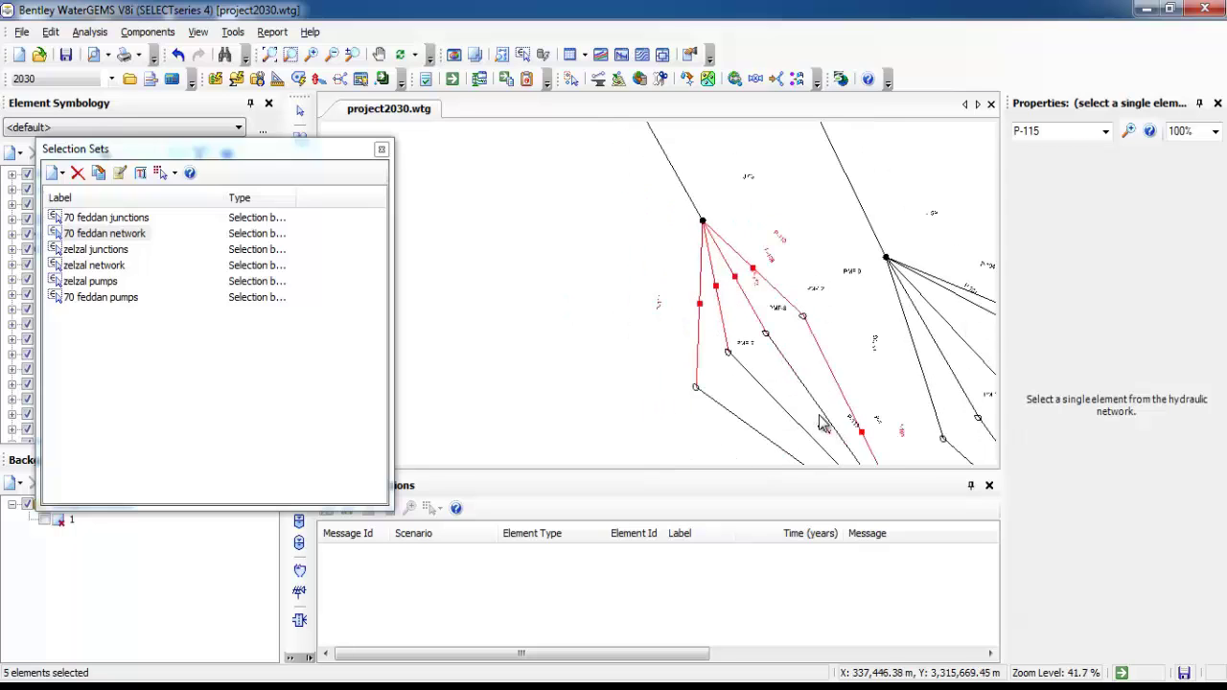
ctrl+click(780, 410)
ctrl+click(747, 426)
Globally set the local minor loss coefficient of the eight selected pump station pipes to 2.3 in the Pipe Table, review it enlarged and close it
right_click(747, 425)
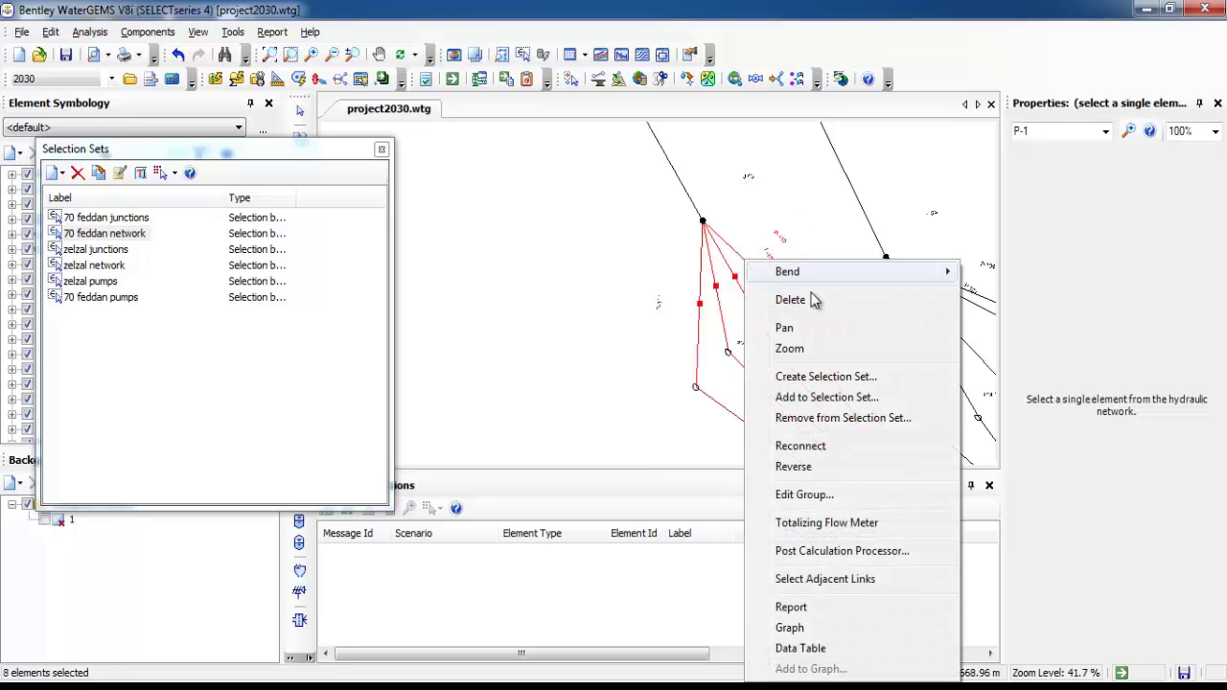
click(806, 493)
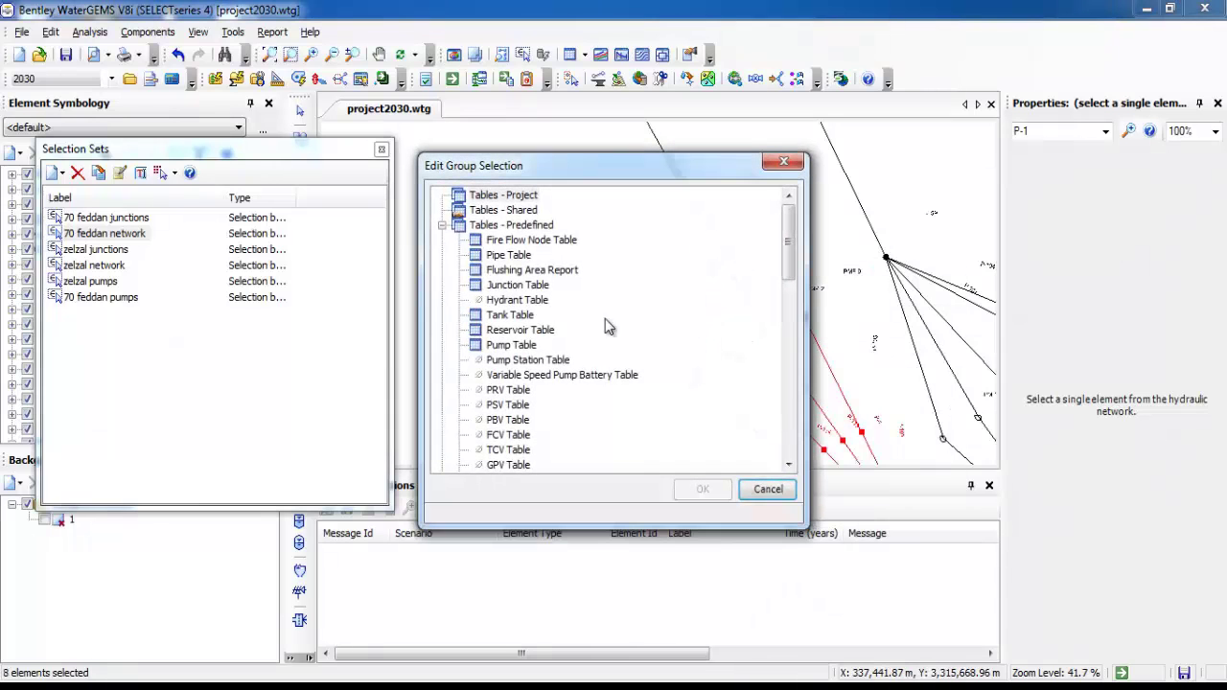
click(522, 260)
click(703, 489)
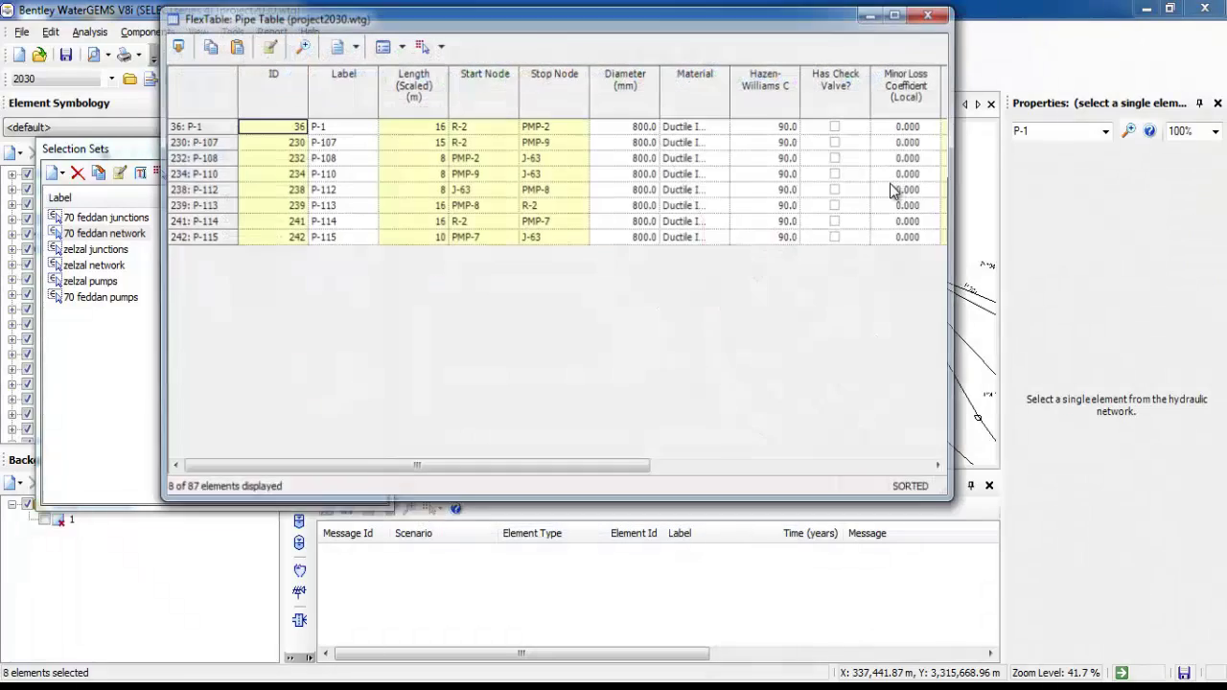
right_click(899, 96)
click(930, 150)
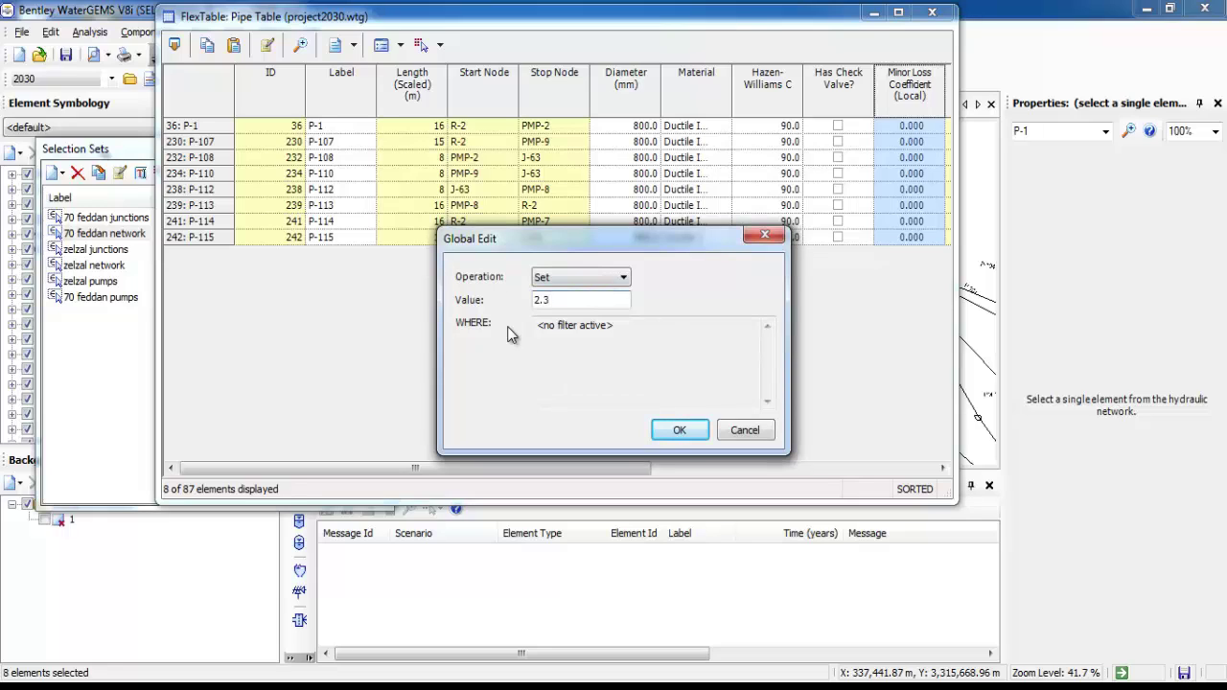
click(669, 431)
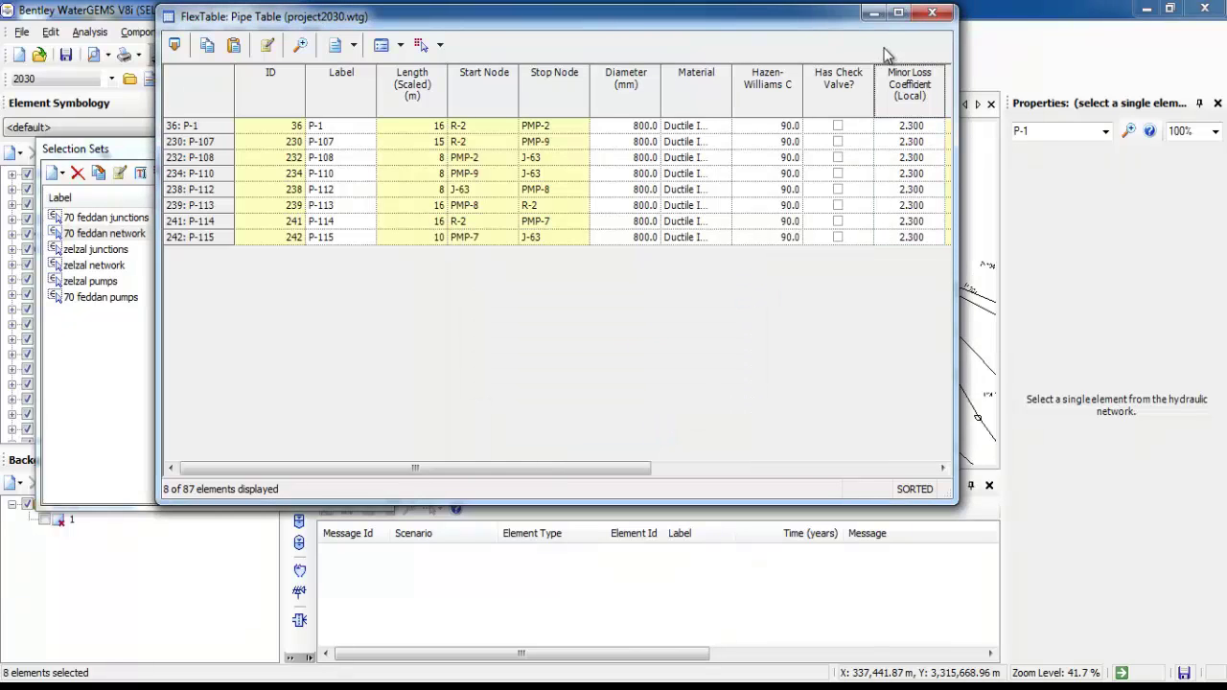
click(899, 13)
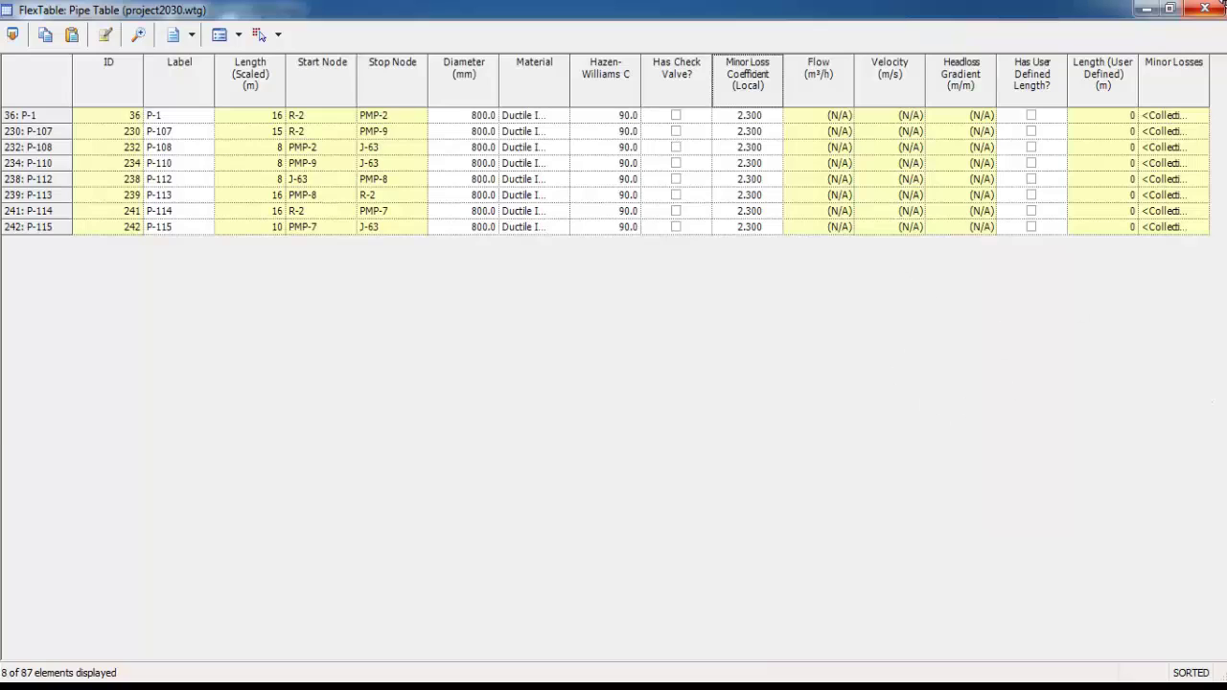
click(1208, 8)
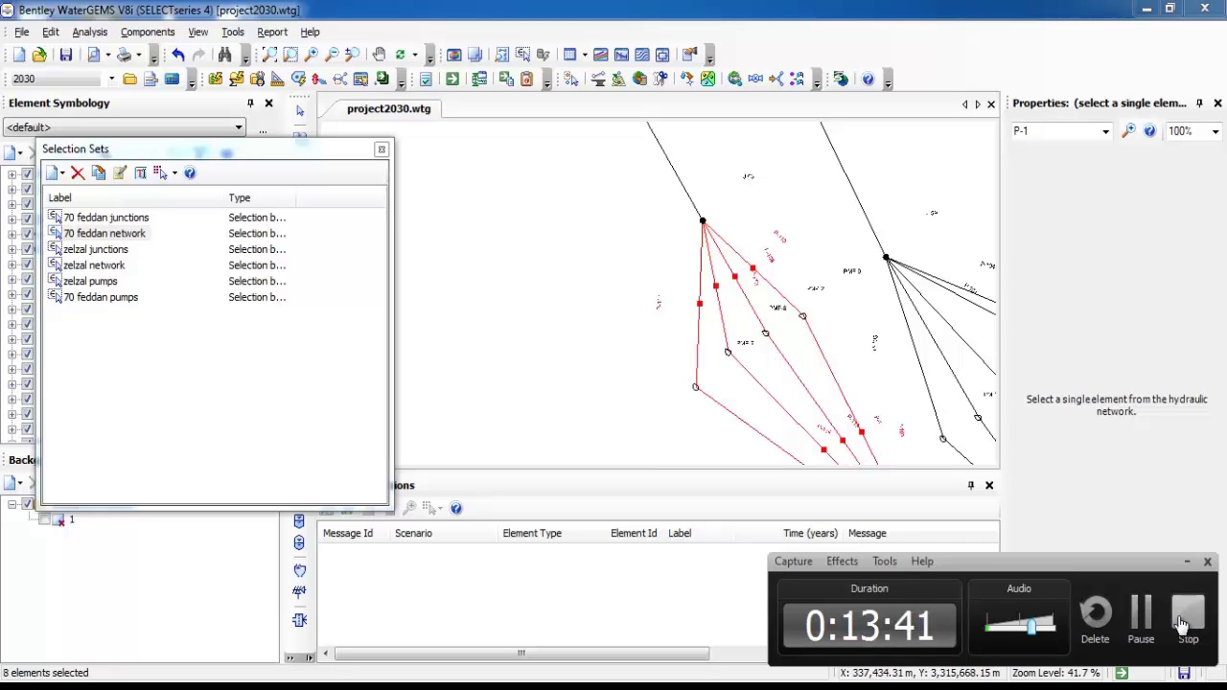
click(1182, 625)
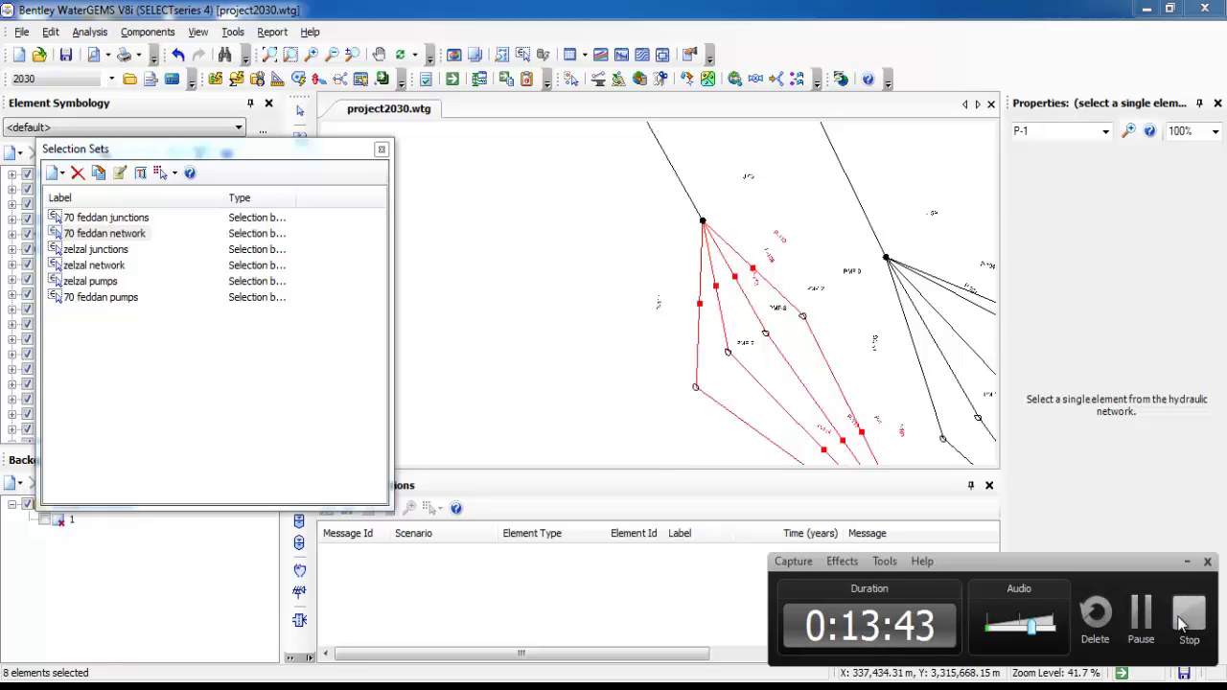